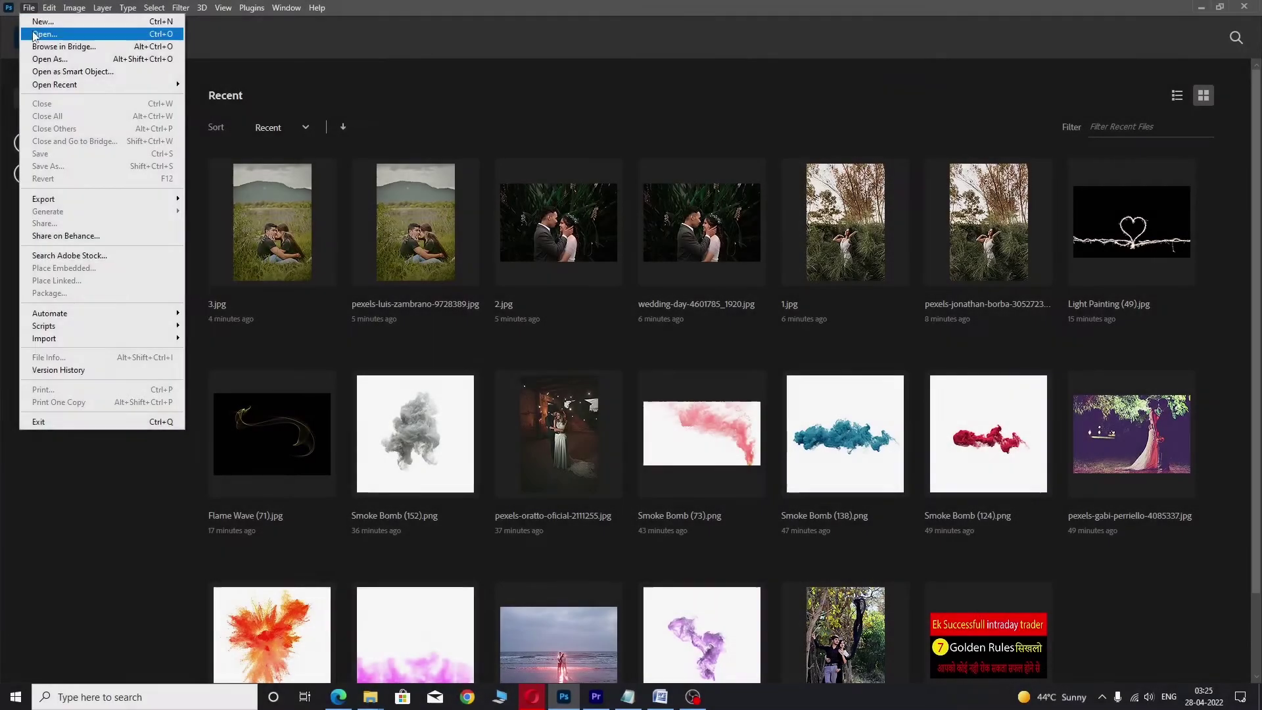
- Open 1.jpg from disk in Photoshop
{"action": "left_click", "coordinate": [34, 34]}
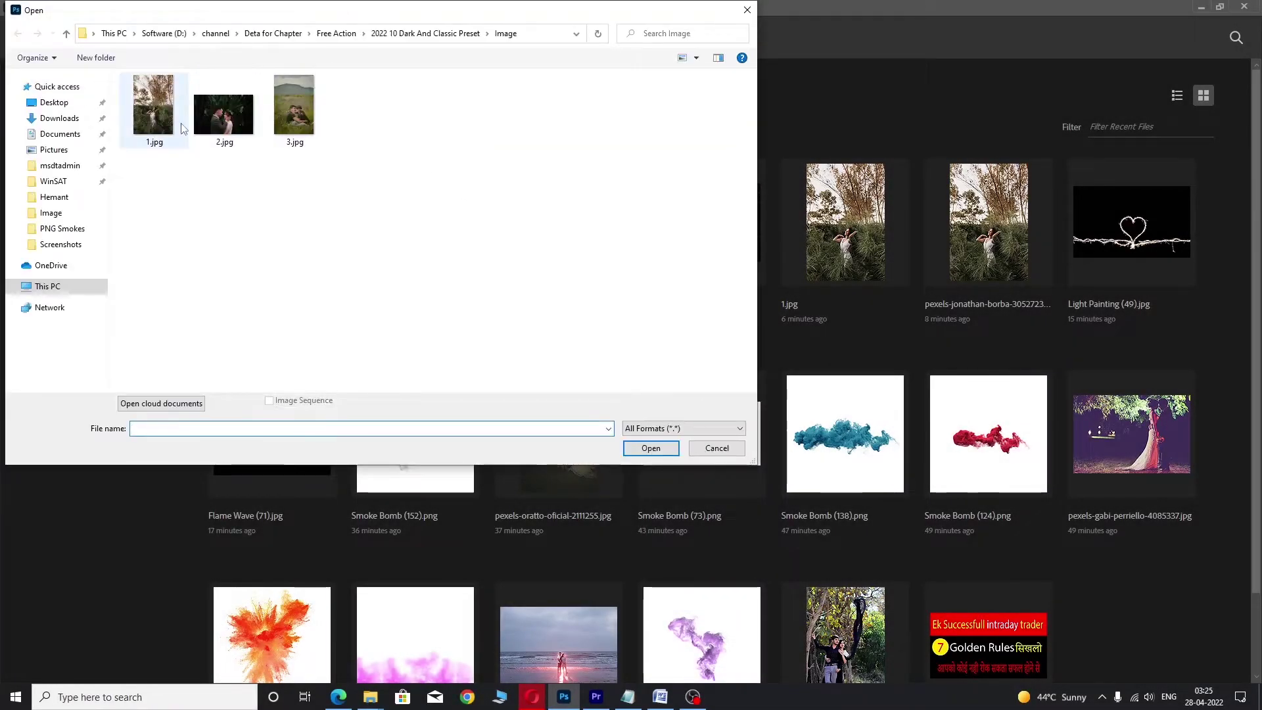
{"action": "left_click", "coordinate": [158, 108]}
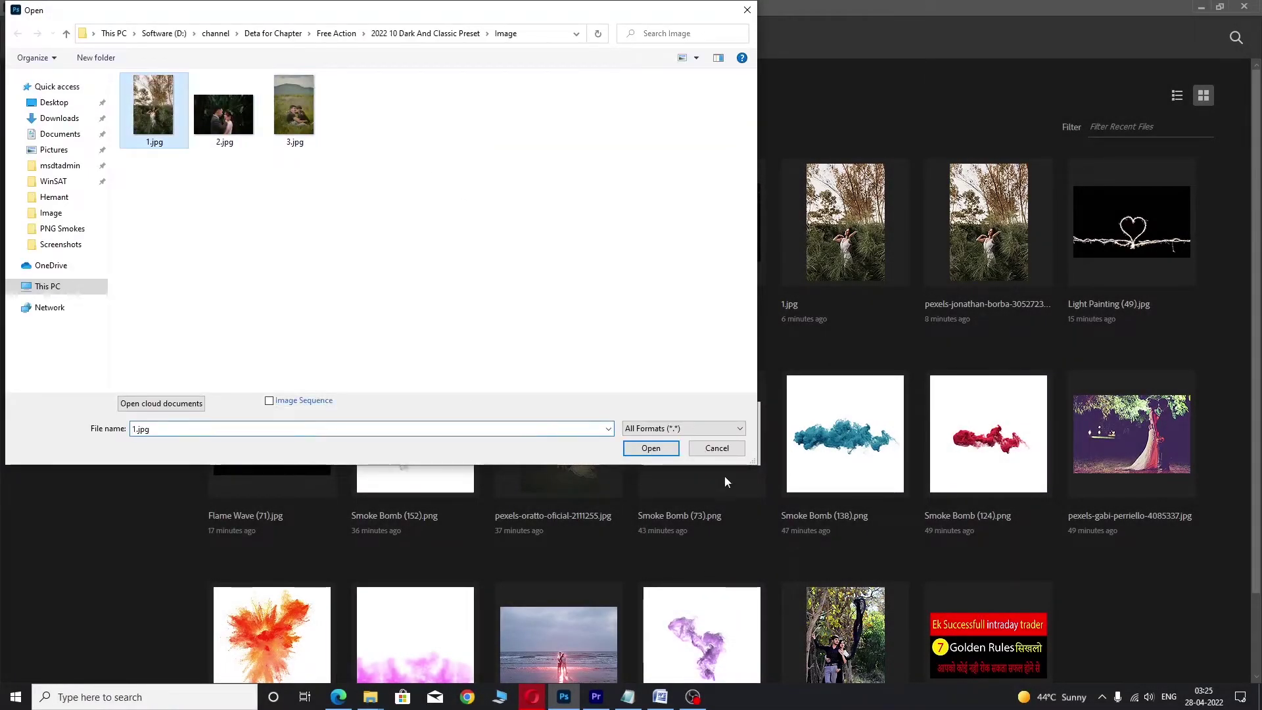
{"action": "left_click", "coordinate": [633, 445]}
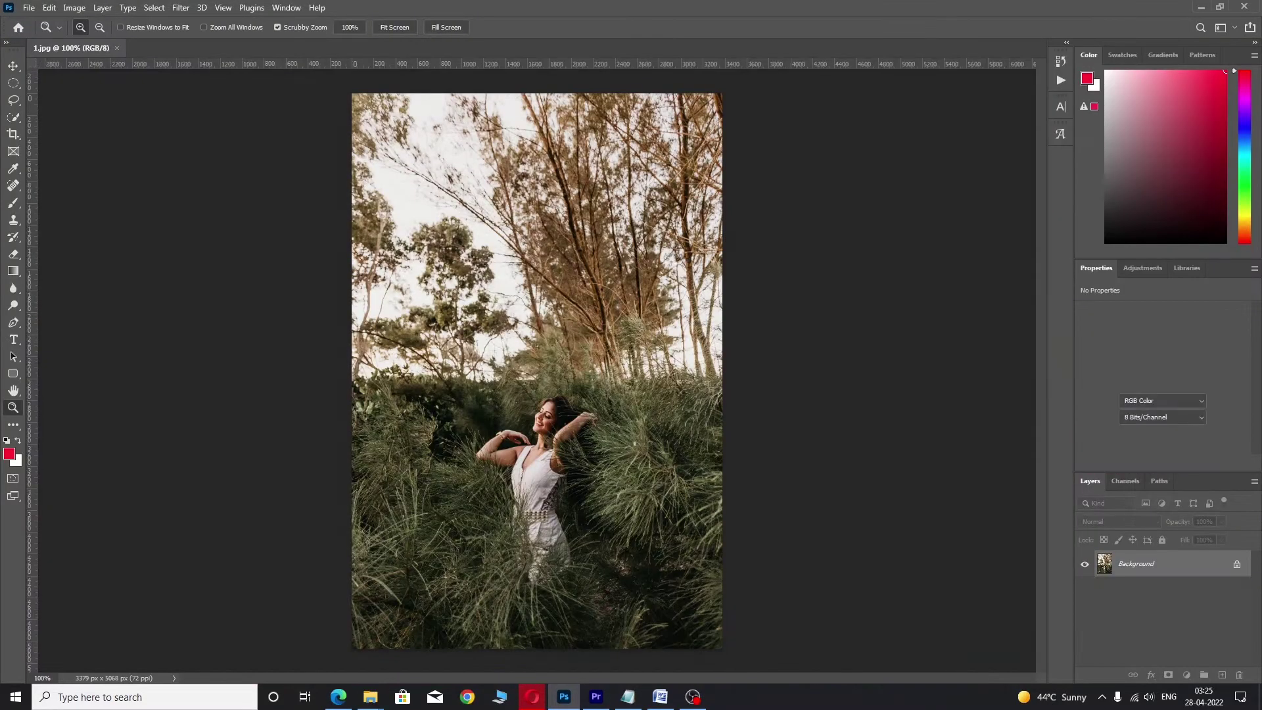
- Float 1.jpg in its own window, fit it on screen, and load it into the Camera Raw filter
{"action": "left_click_drag", "start_coordinate": [79, 56], "coordinate": [174, 113]}
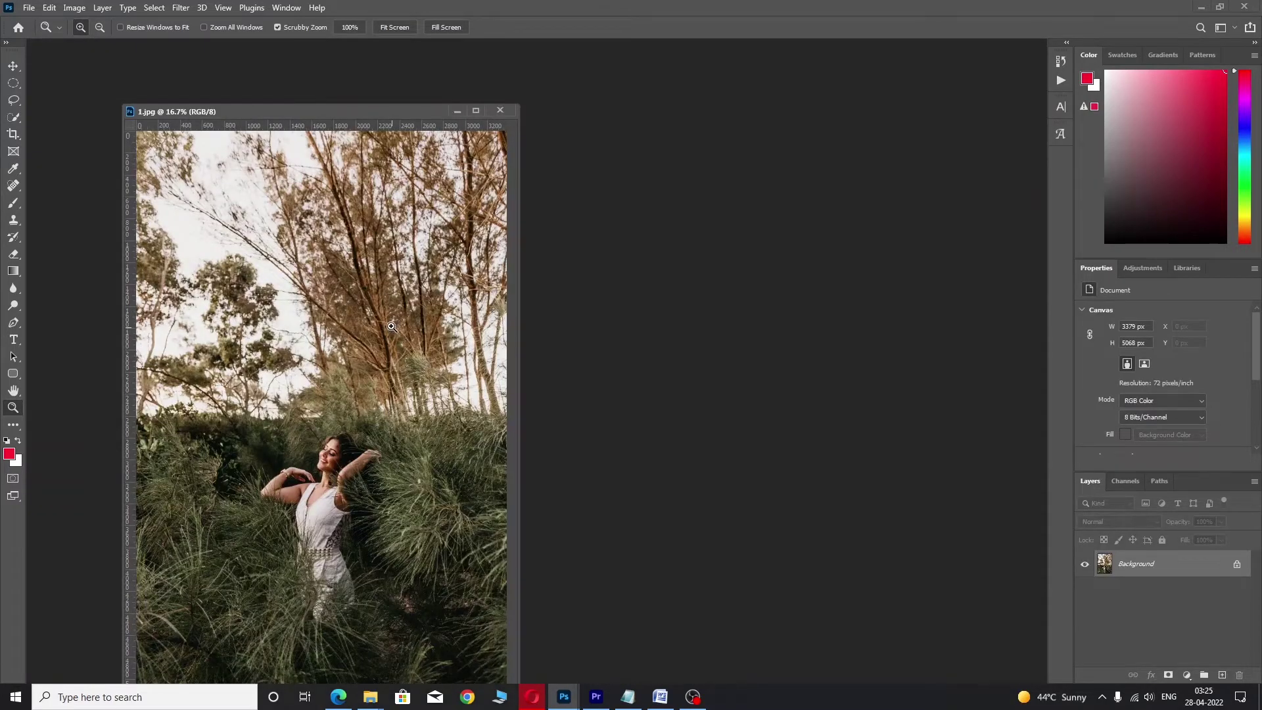
{"action": "right_click", "coordinate": [391, 327]}
{"action": "left_click", "coordinate": [397, 324]}
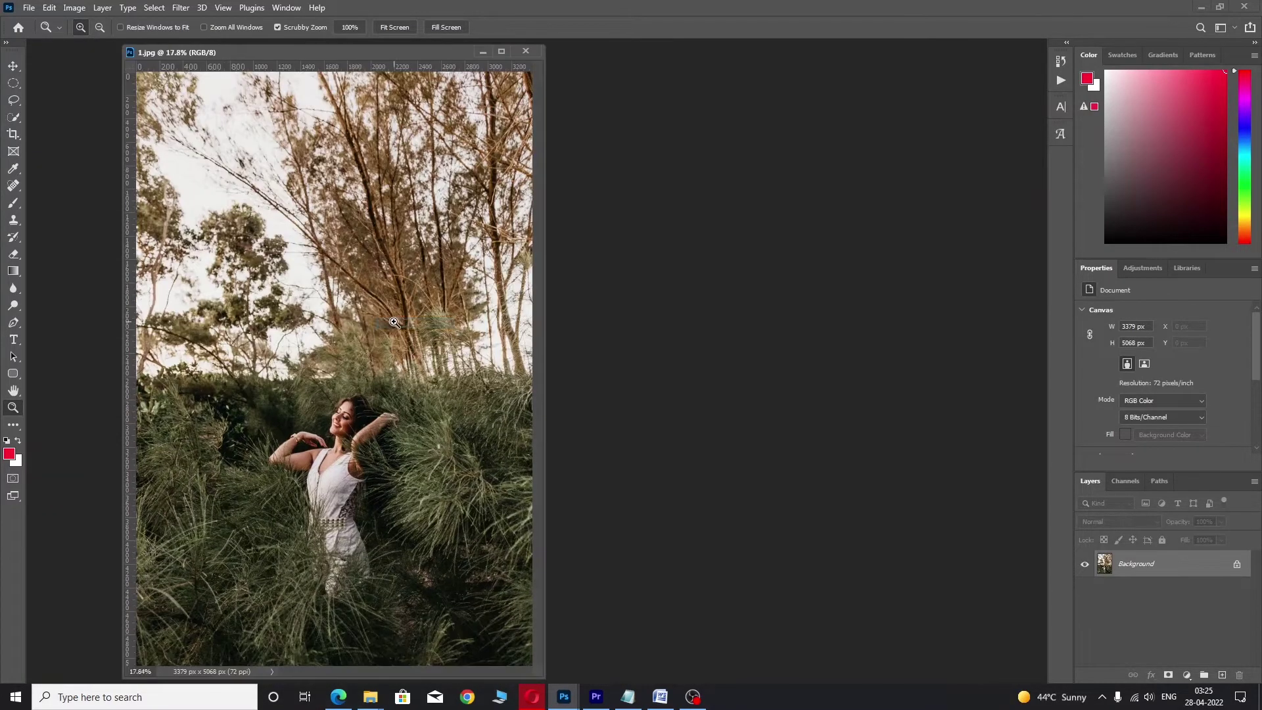
{"action": "key", "text": "v"}
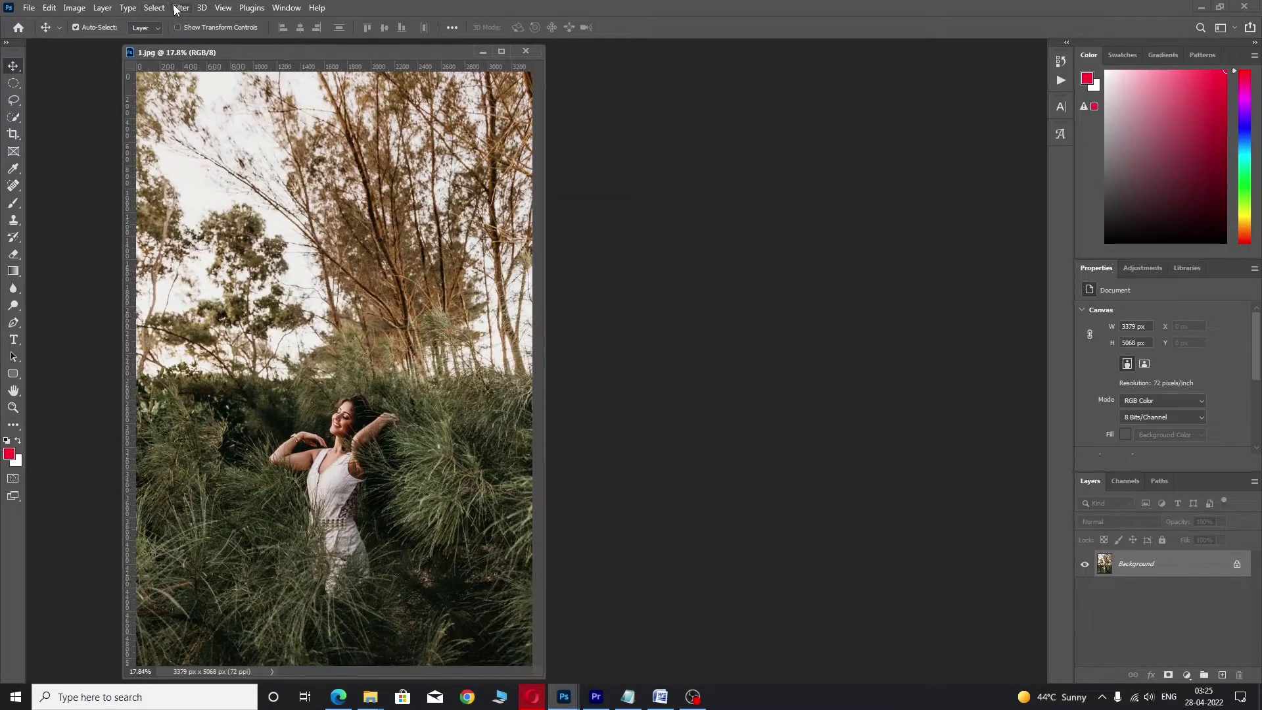
{"action": "left_click", "coordinate": [176, 9]}
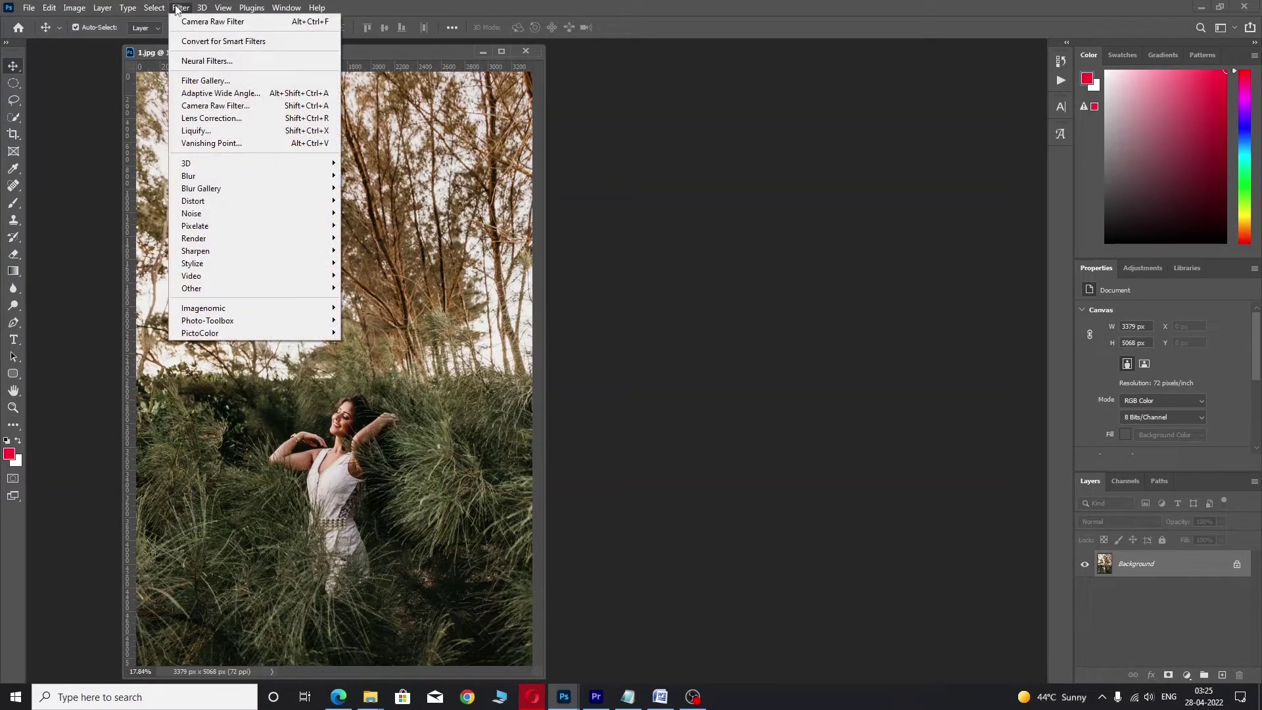
{"action": "left_click", "coordinate": [197, 105]}
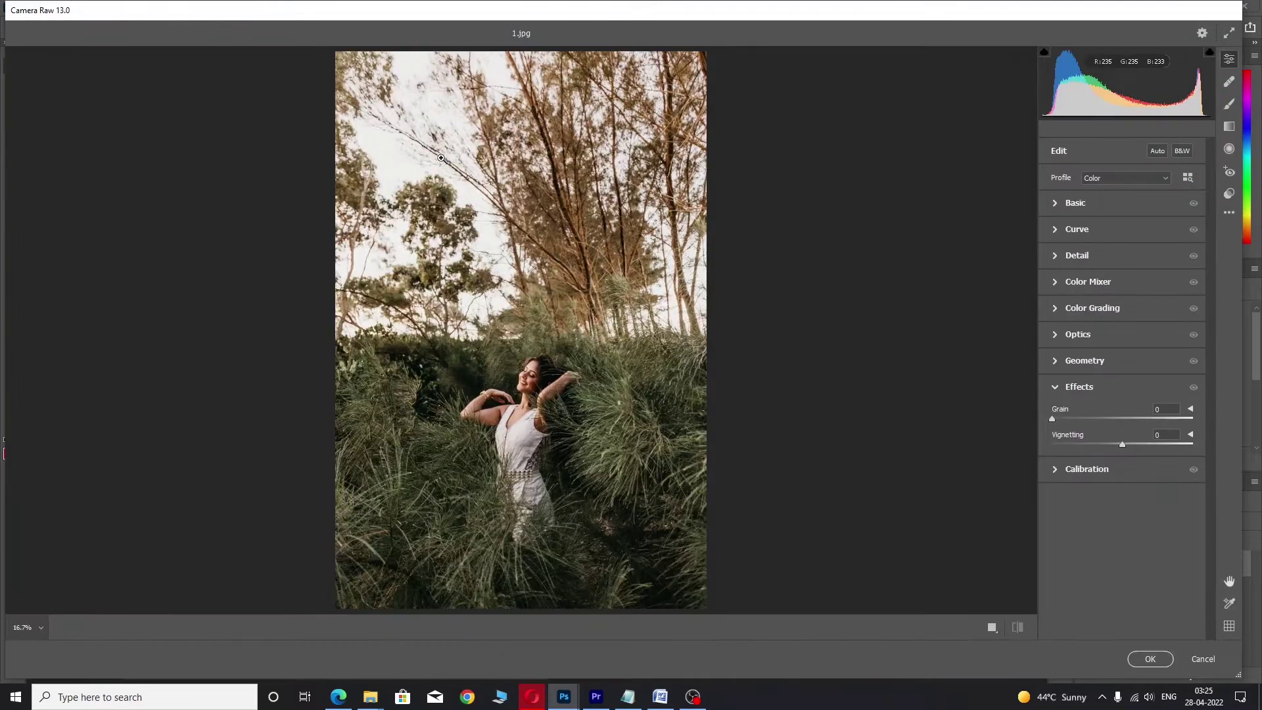
- Apply the '2022 photoshop guru 1' user preset to 1.jpg
{"action": "left_click", "coordinate": [1229, 193]}
{"action": "left_click_drag", "start_coordinate": [1211, 192], "coordinate": [1215, 356]}
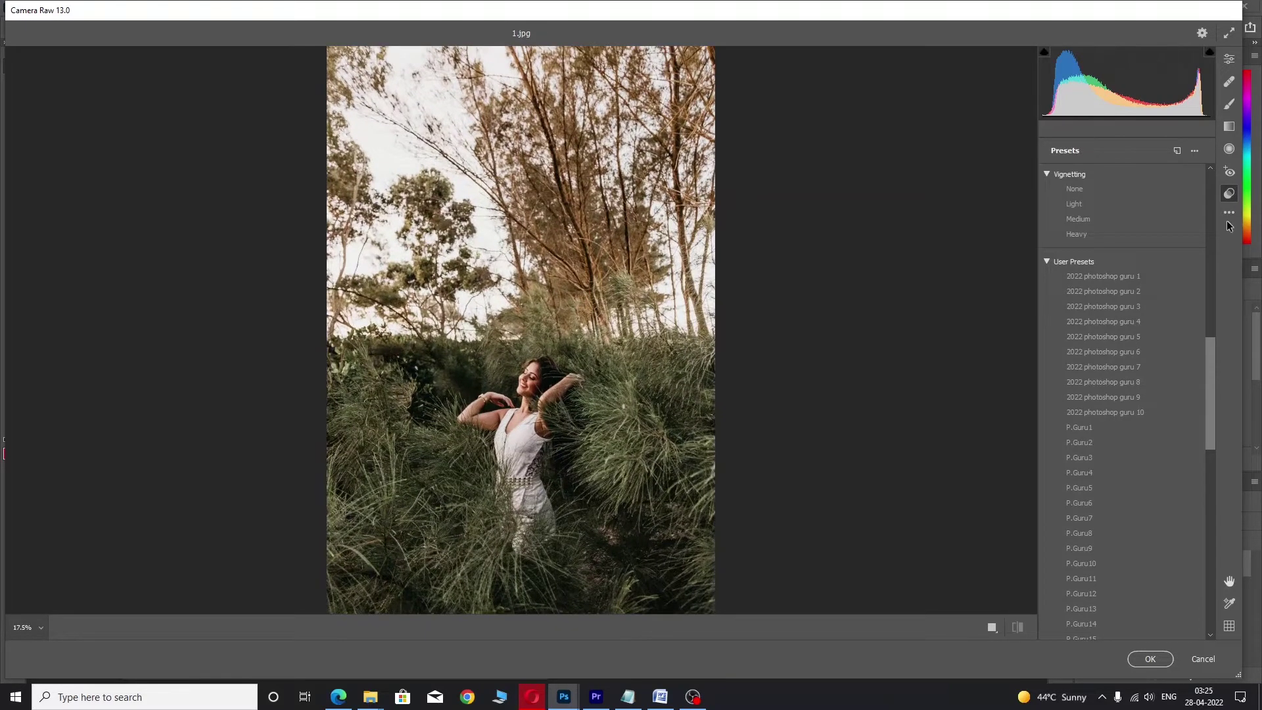
{"action": "left_click", "coordinate": [1080, 277]}
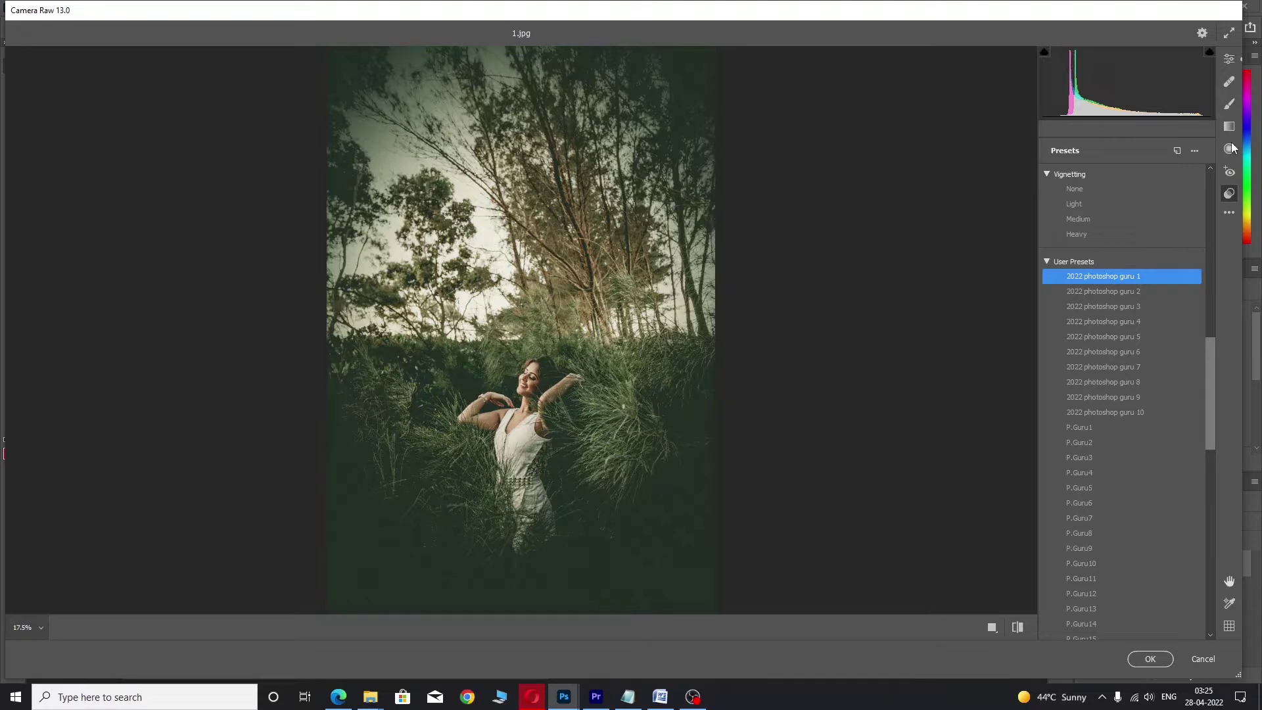
- Set Effects vignetting to -91, then switch to the 'guru 2' preset
{"action": "left_click", "coordinate": [1228, 58]}
{"action": "mouse_move", "coordinate": [1054, 444]}
{"action": "left_mouse_down"}
{"action": "mouse_move", "coordinate": [1070, 445]}
{"action": "mouse_move", "coordinate": [1058, 446]}
{"action": "left_mouse_up"}
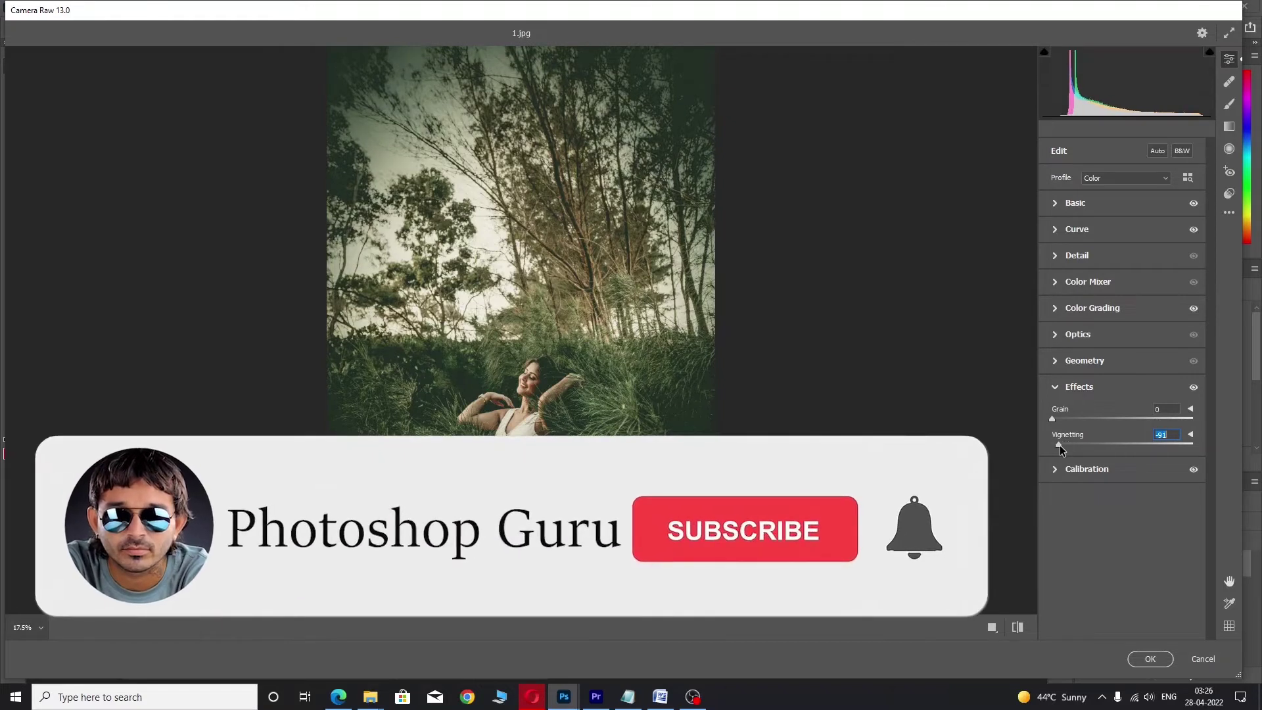
{"action": "left_click", "coordinate": [1229, 194]}
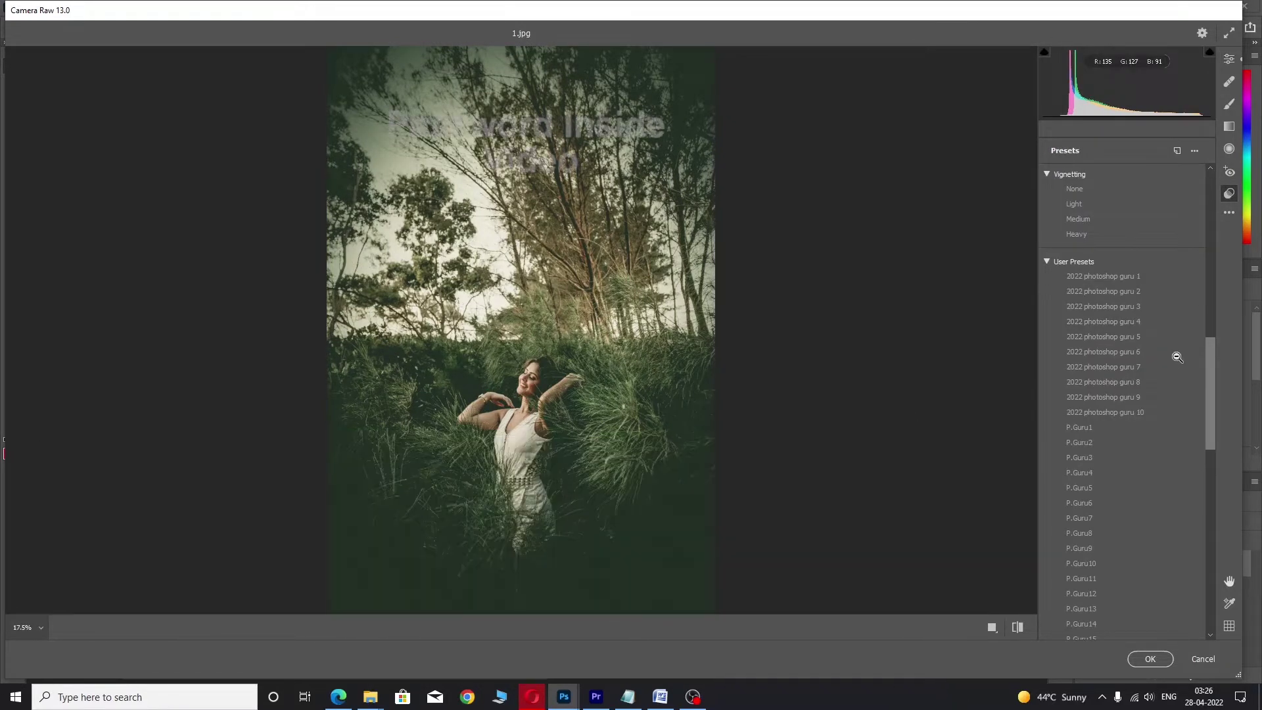
{"action": "left_click", "coordinate": [1119, 294]}
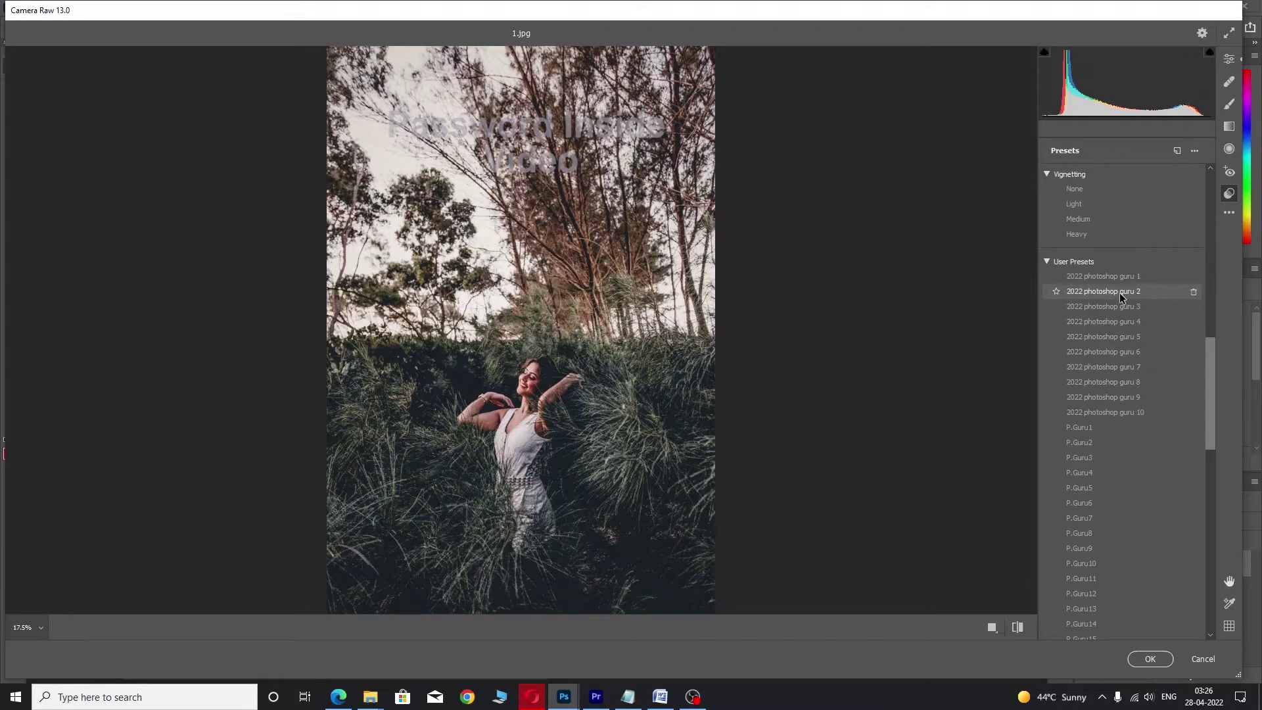
- Keep the 'guru 2' preset and strengthen its vignetting
{"action": "left_click", "coordinate": [1118, 293]}
{"action": "left_click", "coordinate": [1228, 58]}
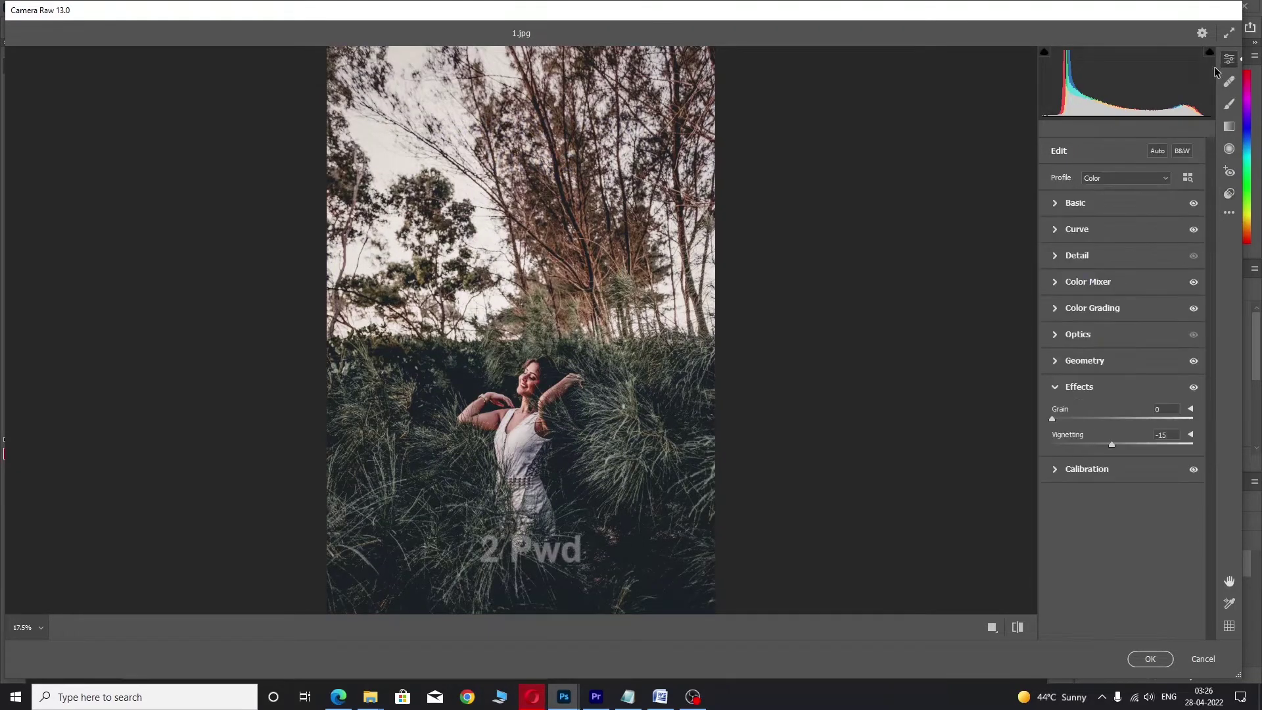
{"action": "left_click_drag", "start_coordinate": [1112, 445], "coordinate": [1078, 445]}
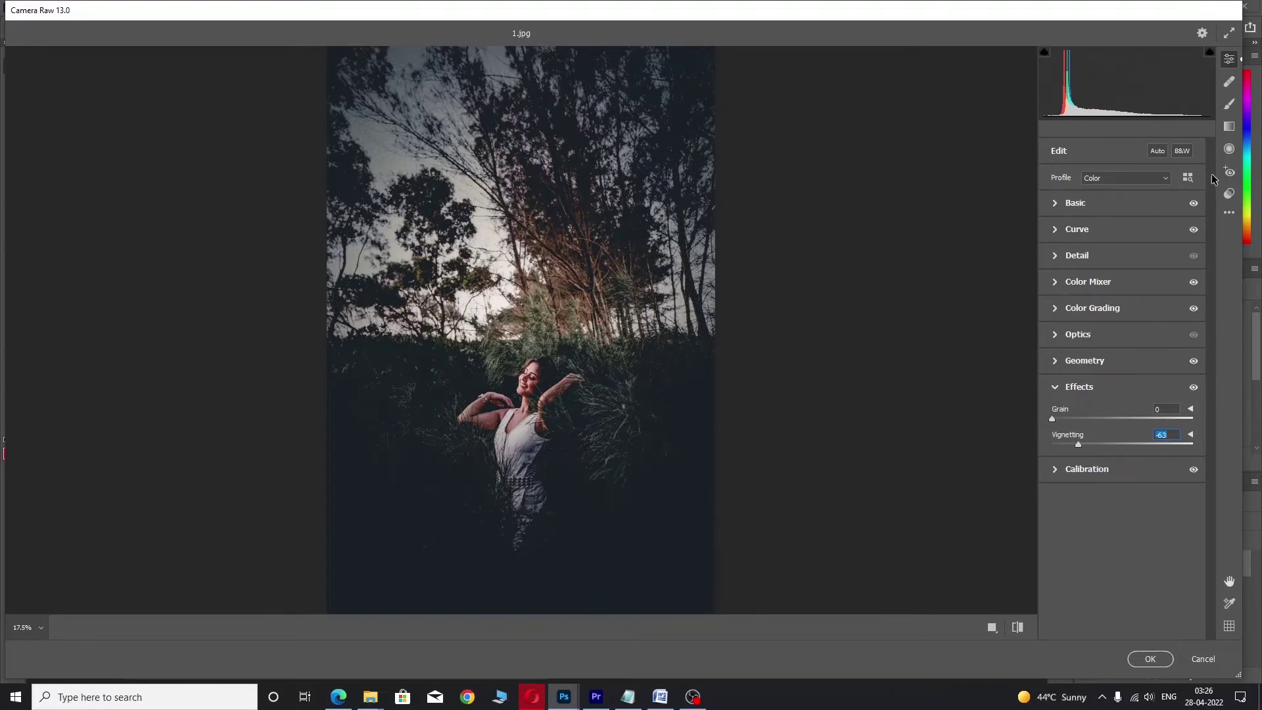
- Switch to the '2022 photoshop guru 3' preset and deepen vignetting to -54
{"action": "left_click", "coordinate": [1229, 193]}
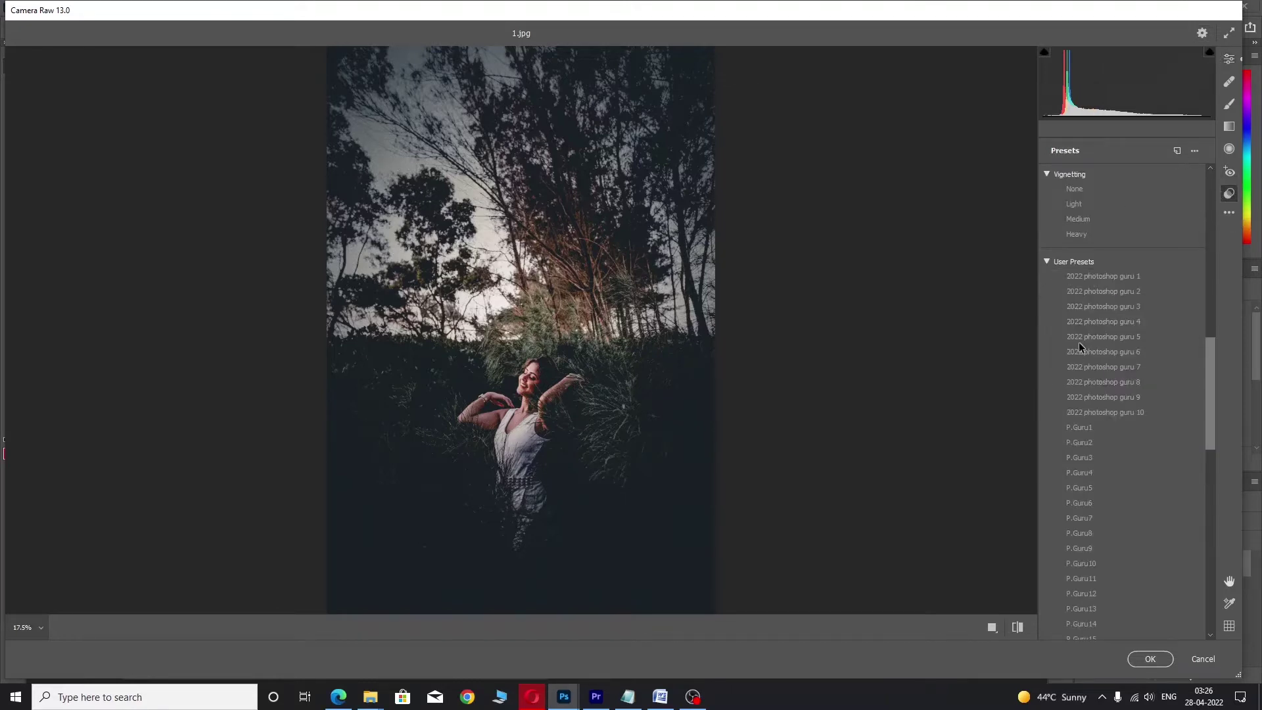
{"action": "mouse_move", "coordinate": [1103, 306]}
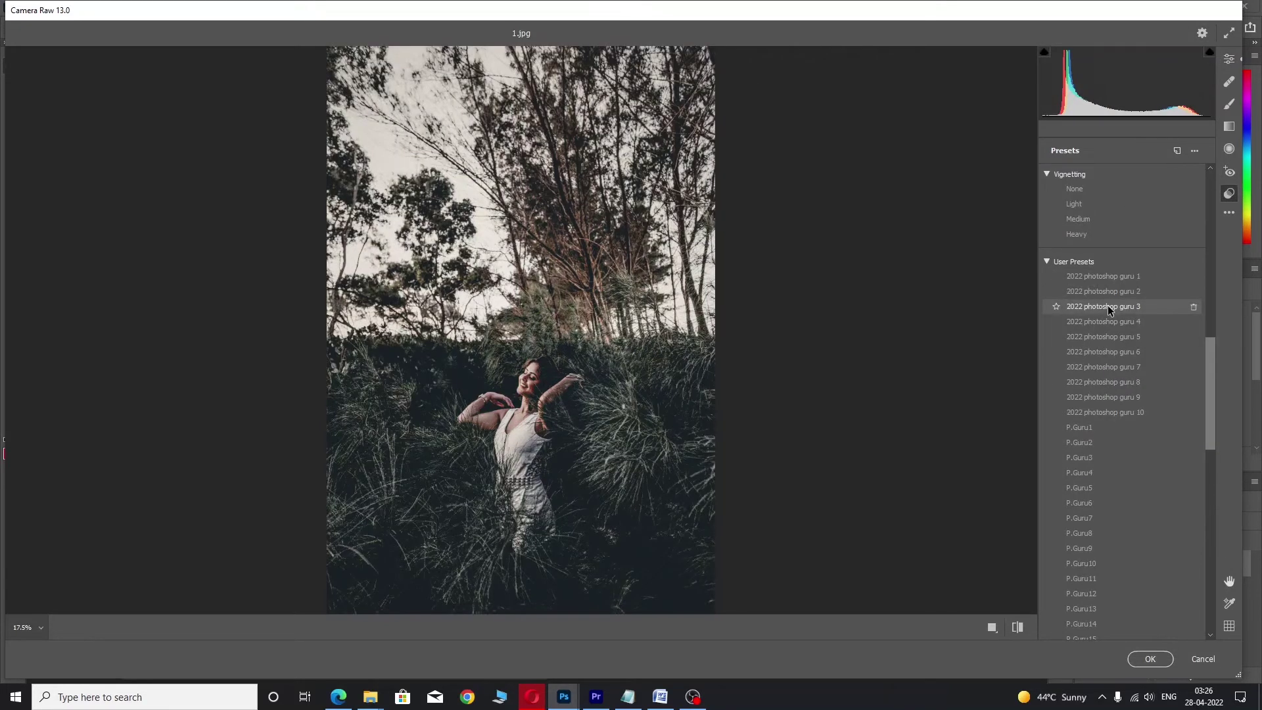
{"action": "left_click", "coordinate": [1109, 309]}
{"action": "left_click", "coordinate": [1229, 58]}
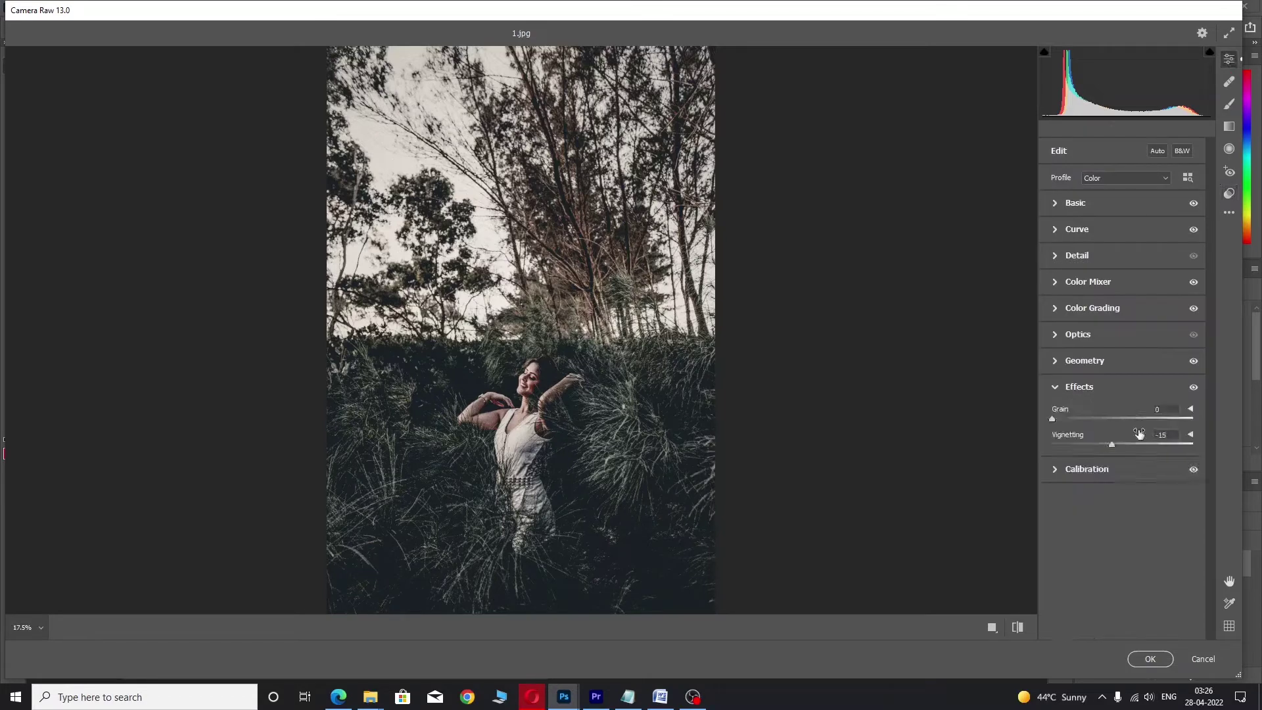
{"action": "left_click_drag", "start_coordinate": [1112, 444], "coordinate": [1090, 437]}
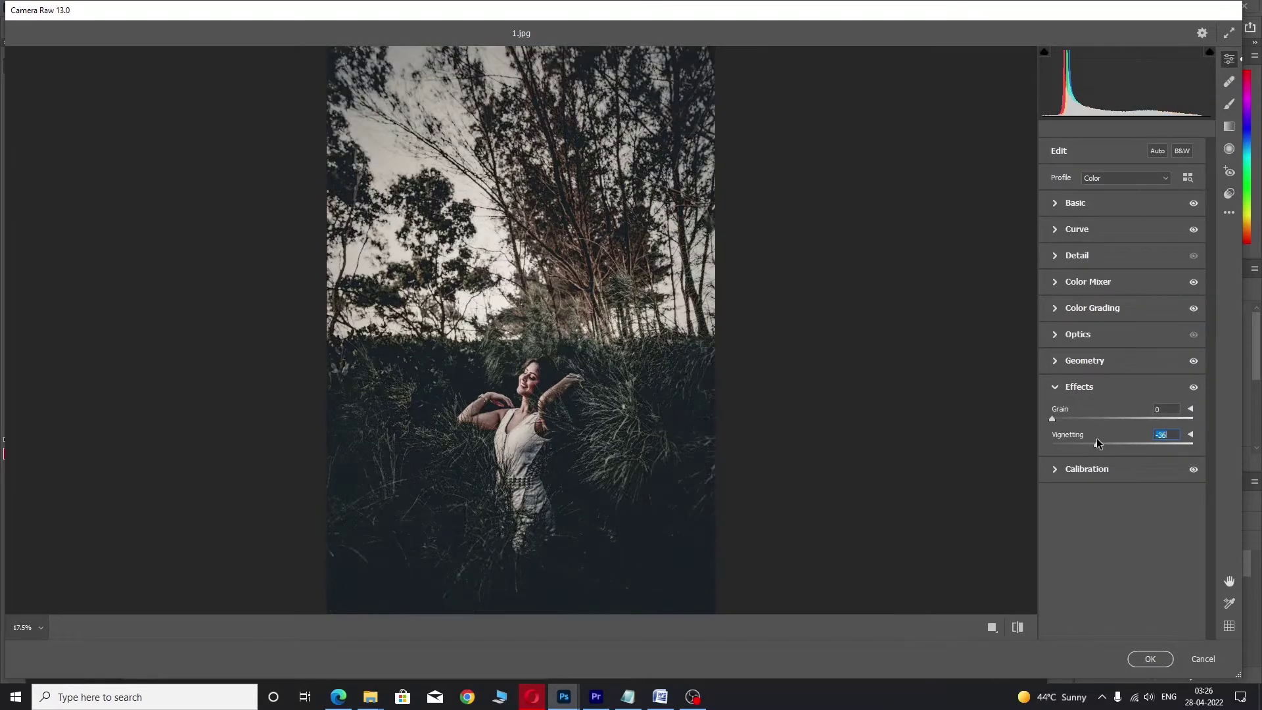
{"action": "left_click_drag", "start_coordinate": [1091, 436], "coordinate": [1084, 439]}
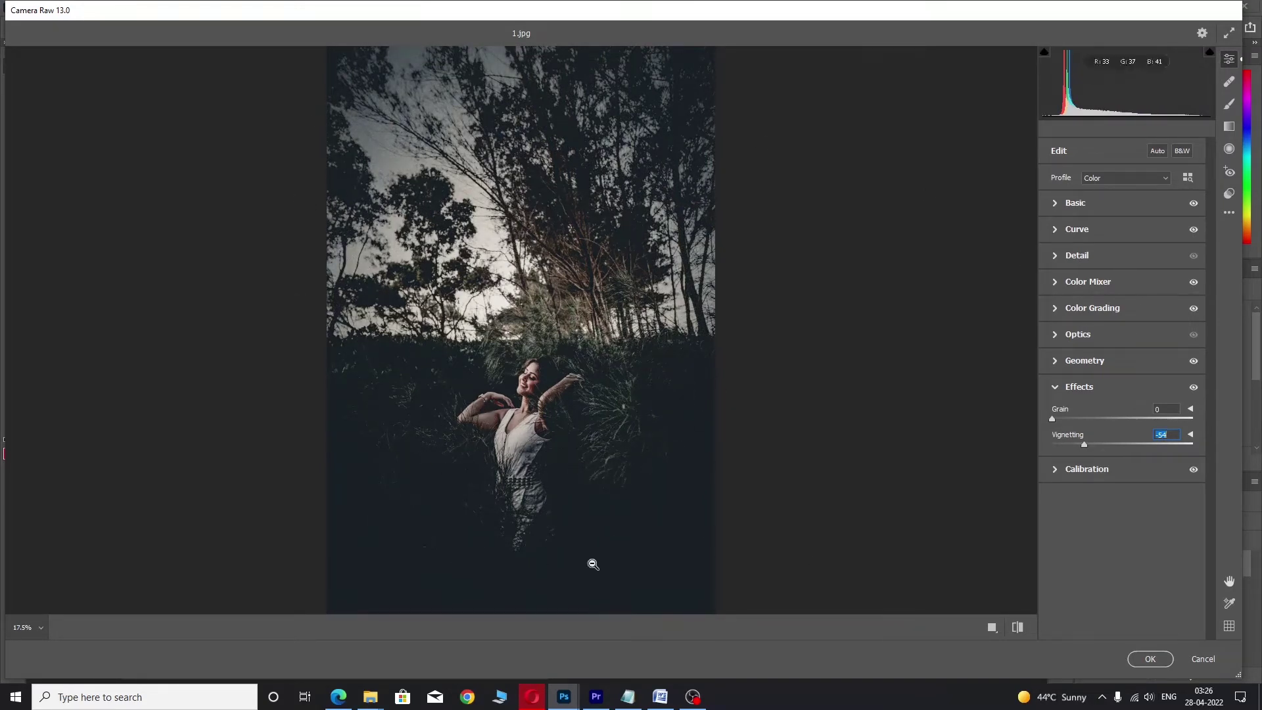
{"action": "left_click", "coordinate": [1227, 195]}
{"action": "left_click", "coordinate": [1133, 324]}
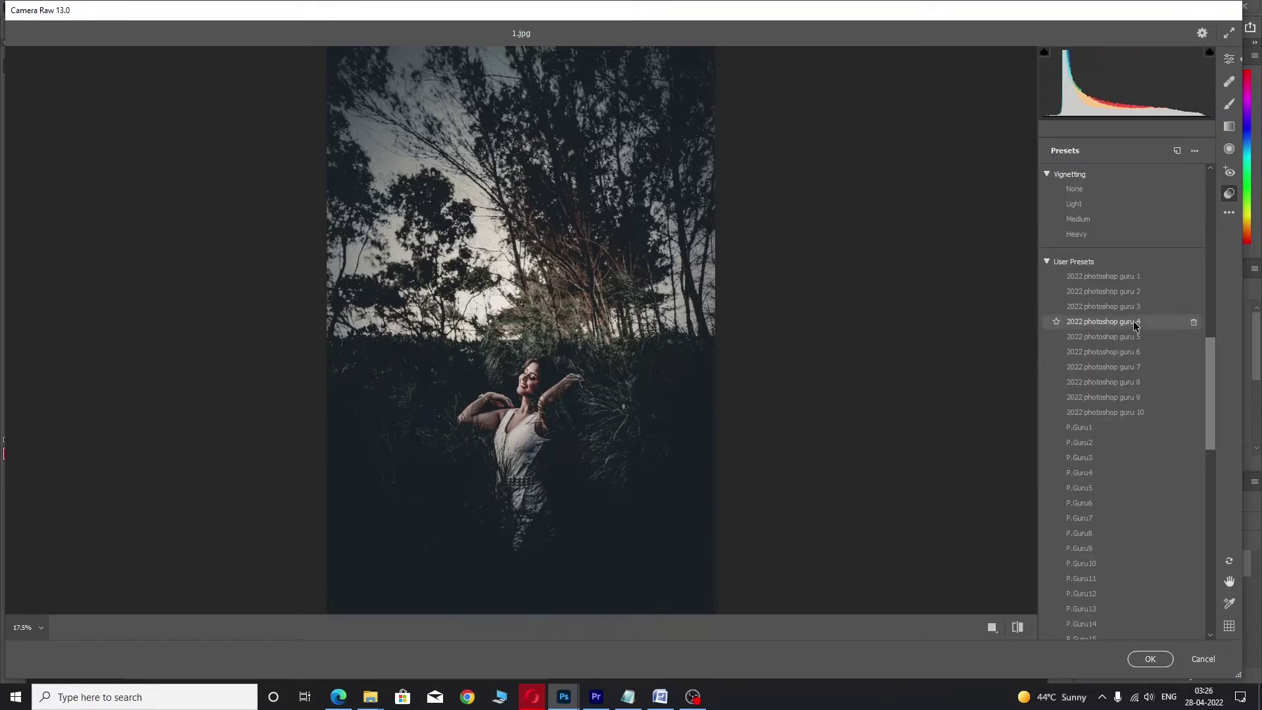
- Apply the 'guru 5' preset after trying 'guru 4', then set Exposure -0.15 and Contrast +6
{"action": "left_click", "coordinate": [1133, 325]}
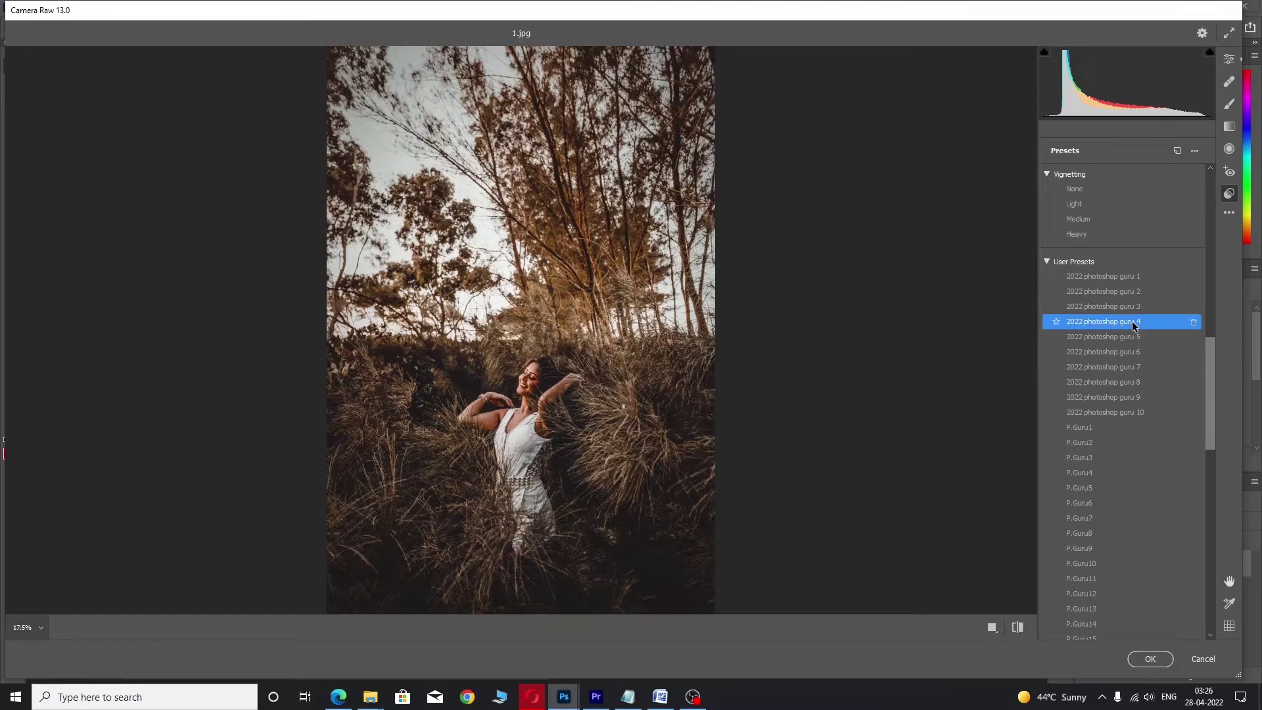
{"action": "mouse_move", "coordinate": [1103, 336]}
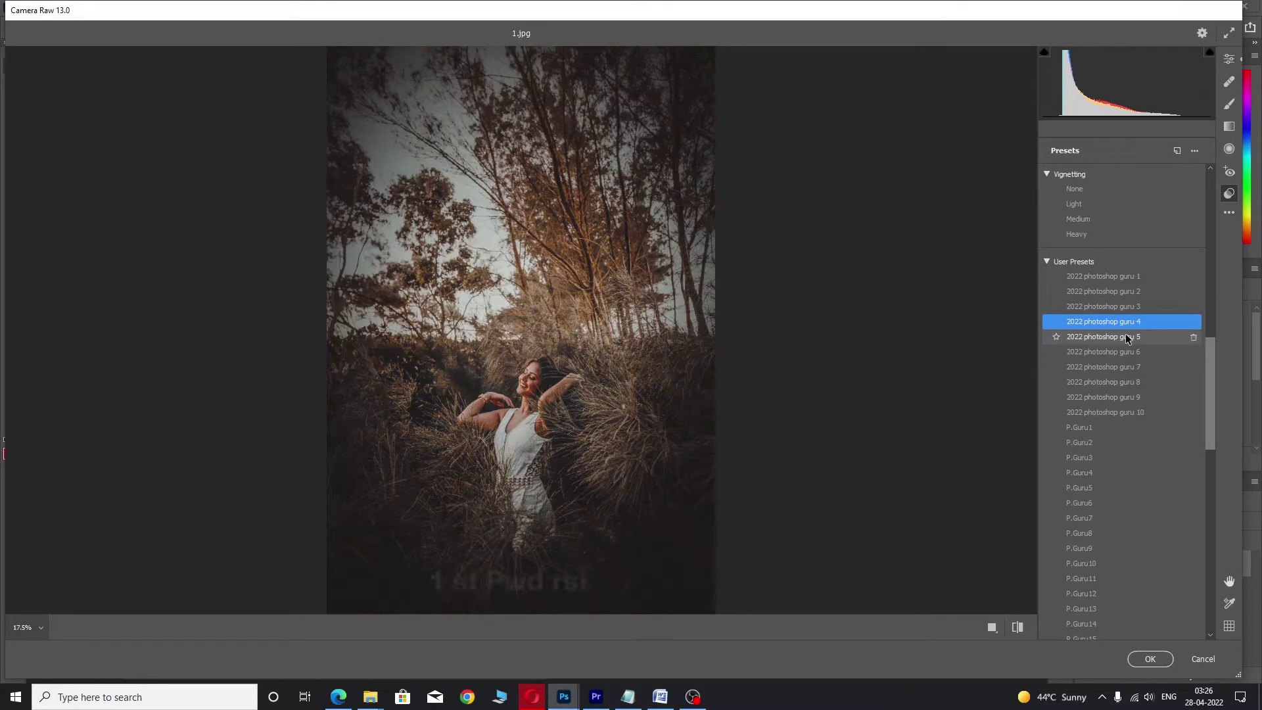
{"action": "left_click", "coordinate": [1127, 338]}
{"action": "left_click", "coordinate": [1229, 59]}
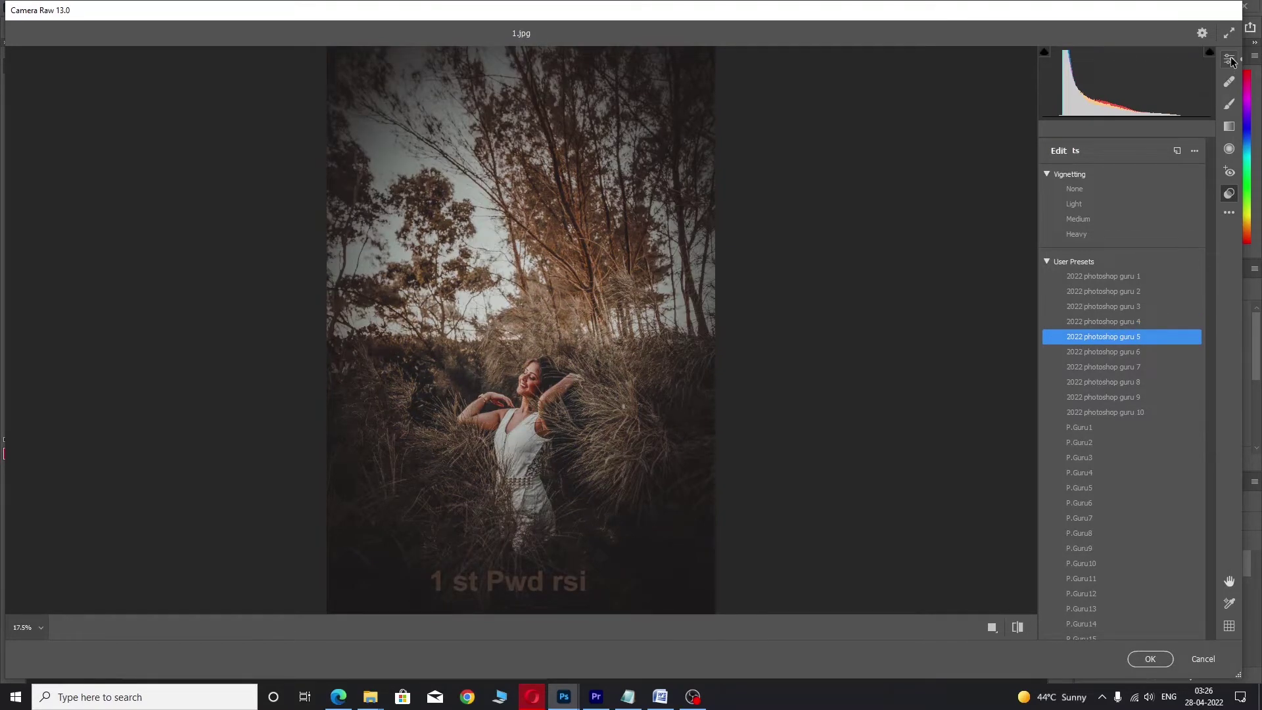
{"action": "left_click", "coordinate": [1111, 204]}
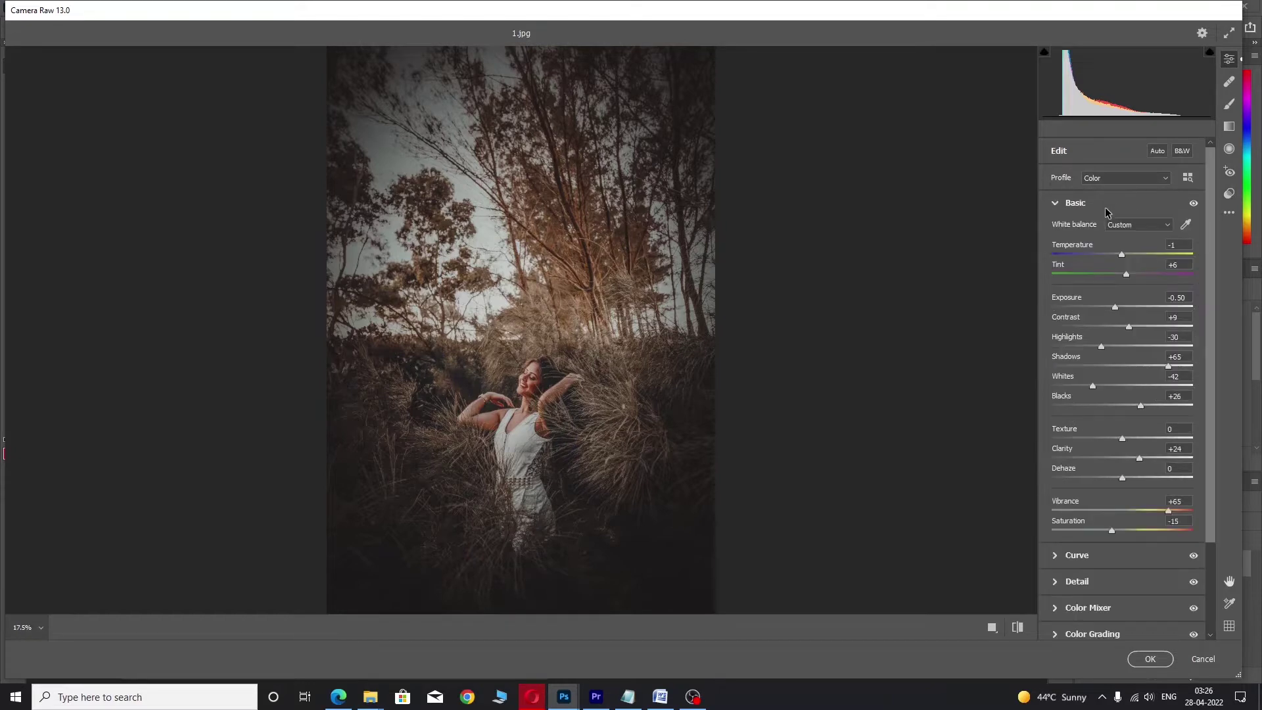
{"action": "left_click_drag", "start_coordinate": [1115, 307], "coordinate": [1120, 307]}
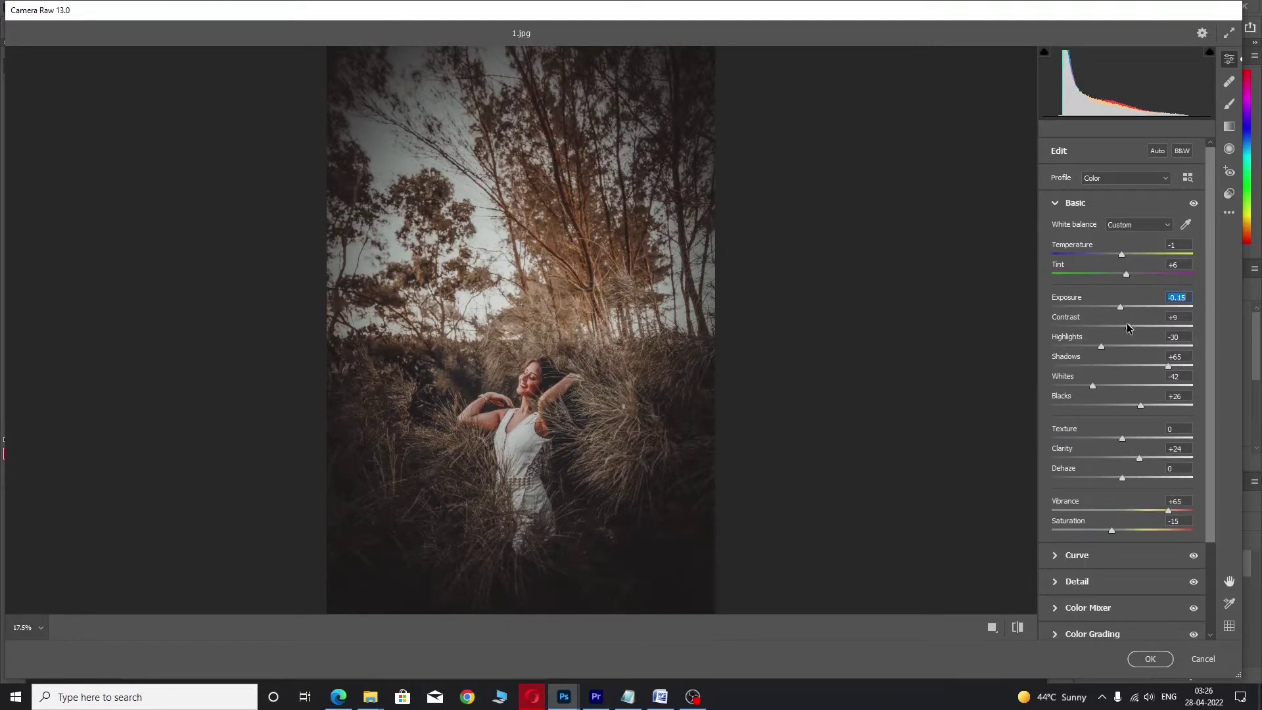
{"action": "left_click_drag", "start_coordinate": [1129, 326], "coordinate": [1127, 326]}
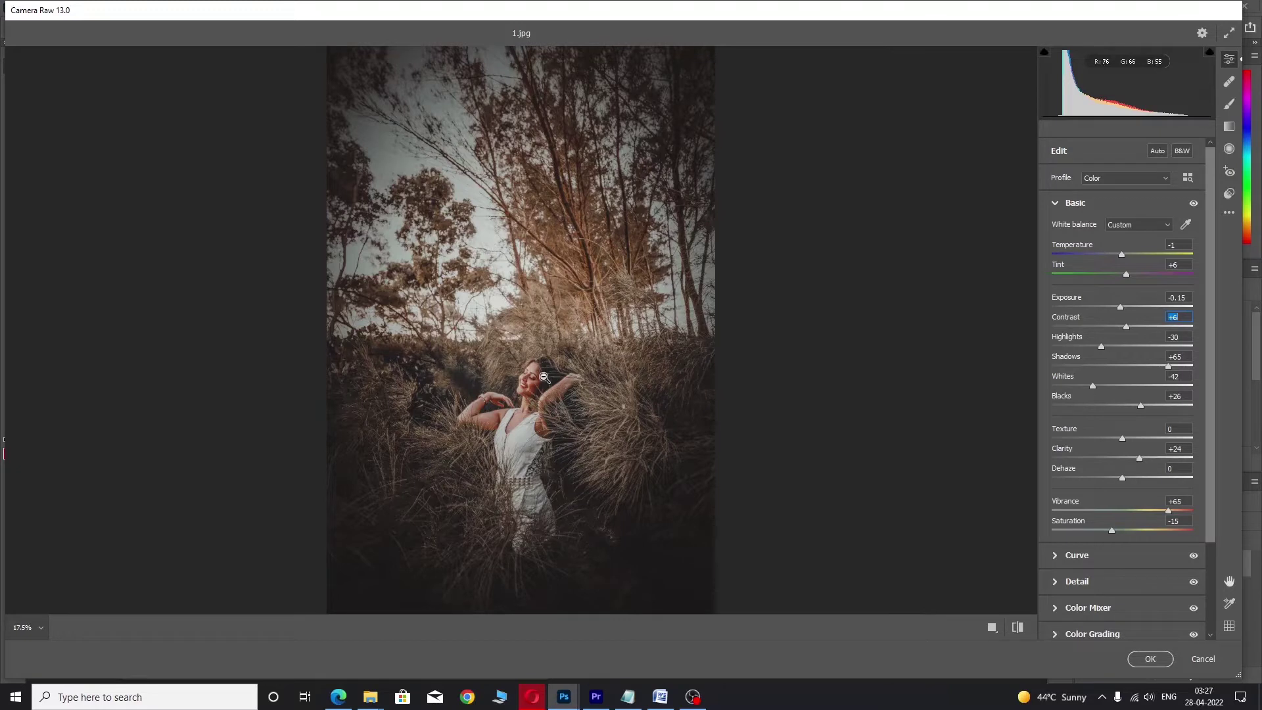
{"action": "left_click", "coordinate": [1229, 195]}
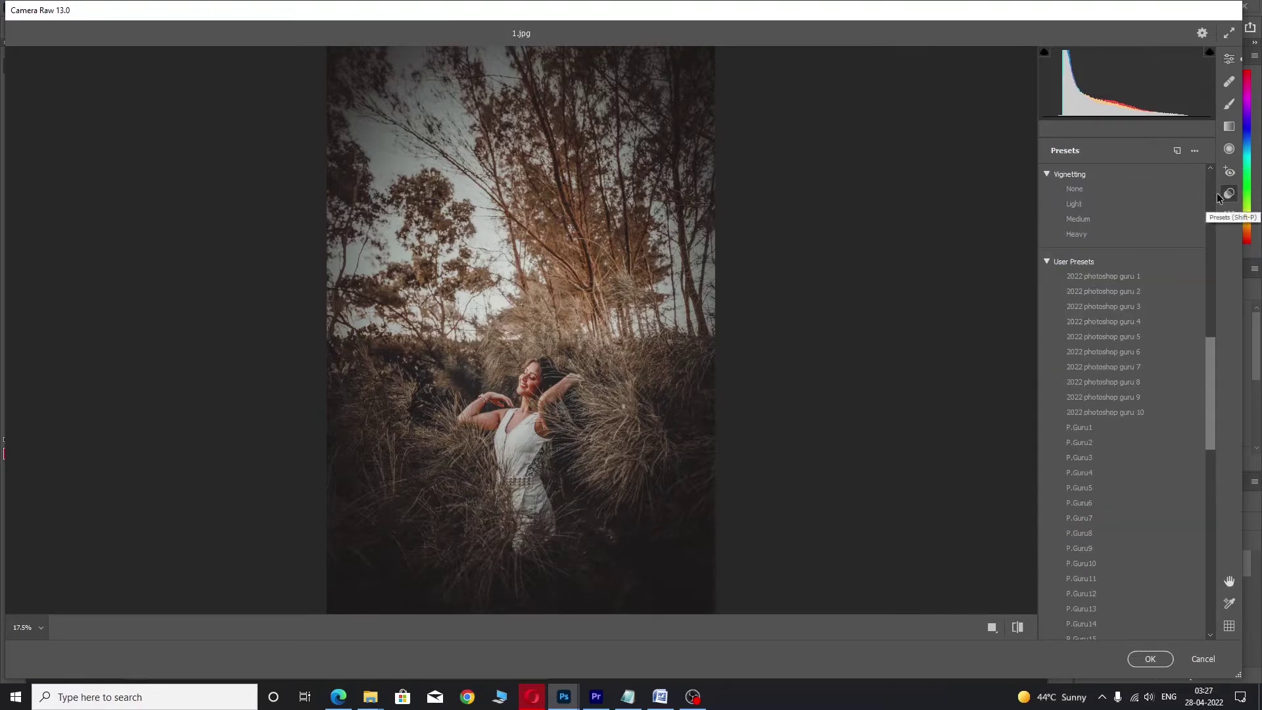
- Apply the black-and-white 'guru 6' preset, brighten exposure and slightly reduce contrast
{"action": "left_click", "coordinate": [1136, 353]}
{"action": "left_click", "coordinate": [1229, 59]}
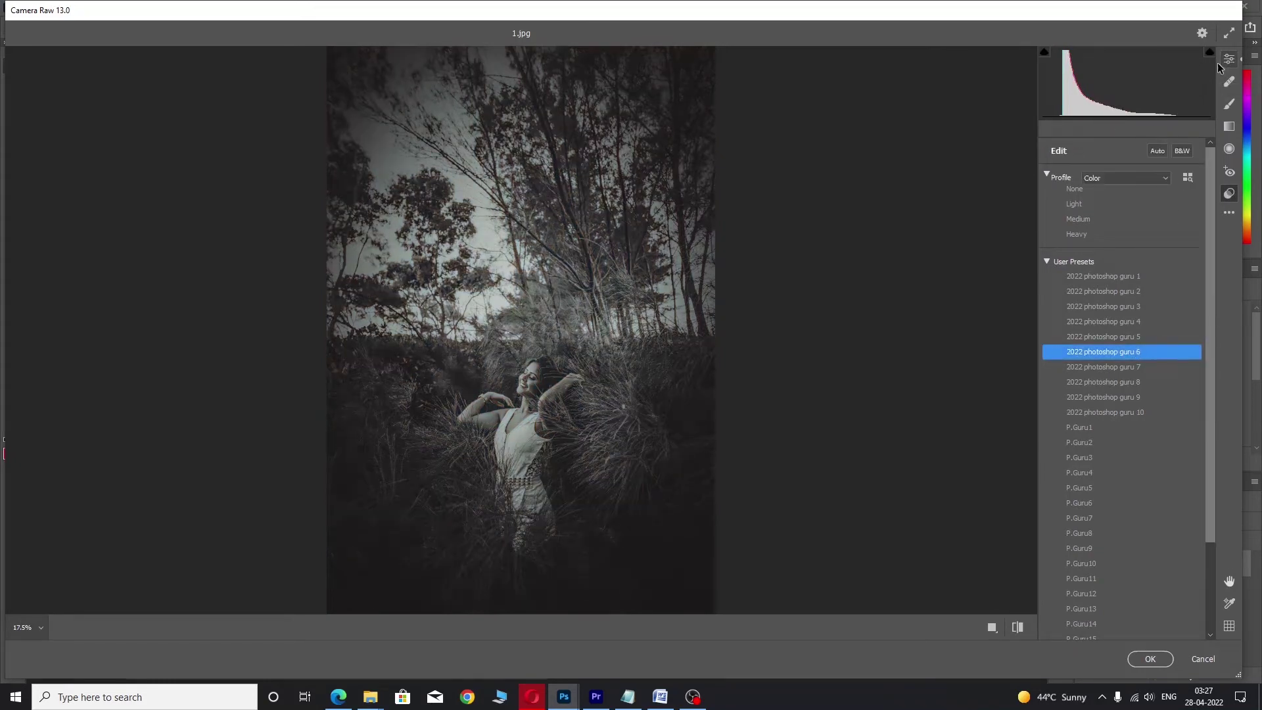
{"action": "left_click_drag", "start_coordinate": [1111, 305], "coordinate": [1123, 307]}
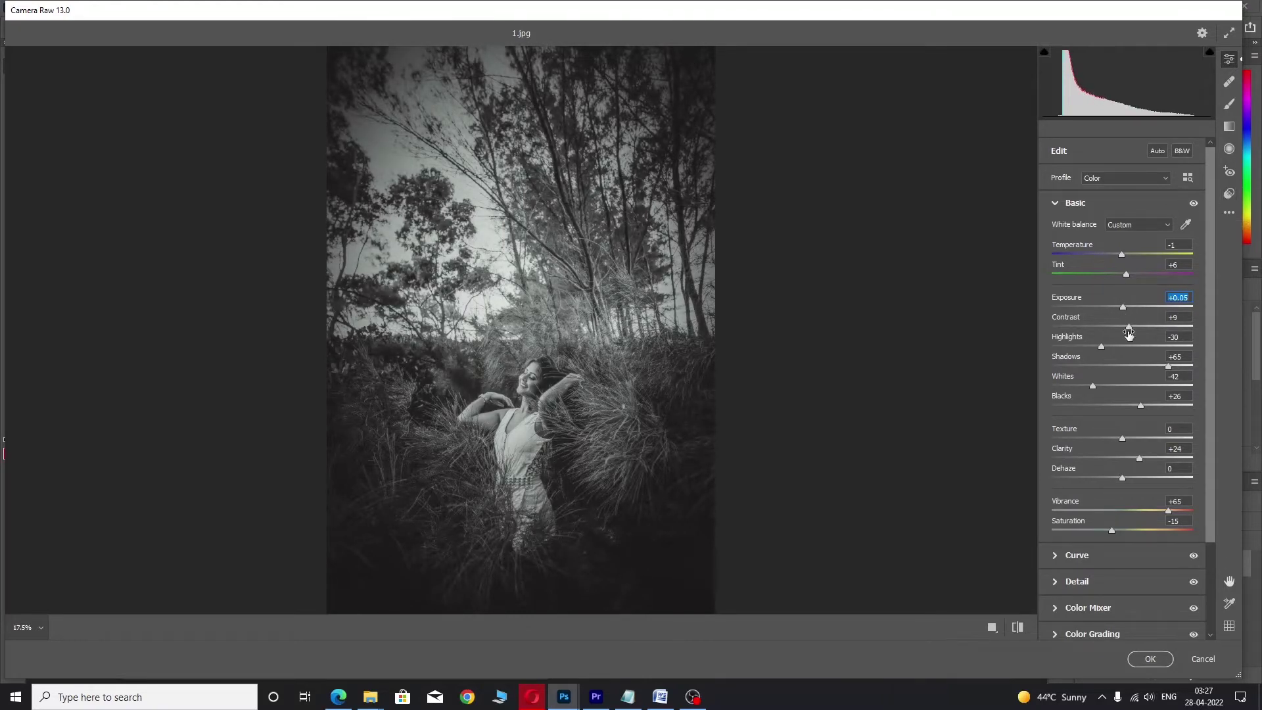
{"action": "left_click_drag", "start_coordinate": [1129, 331], "coordinate": [1125, 330]}
{"action": "left_click", "coordinate": [1101, 349]}
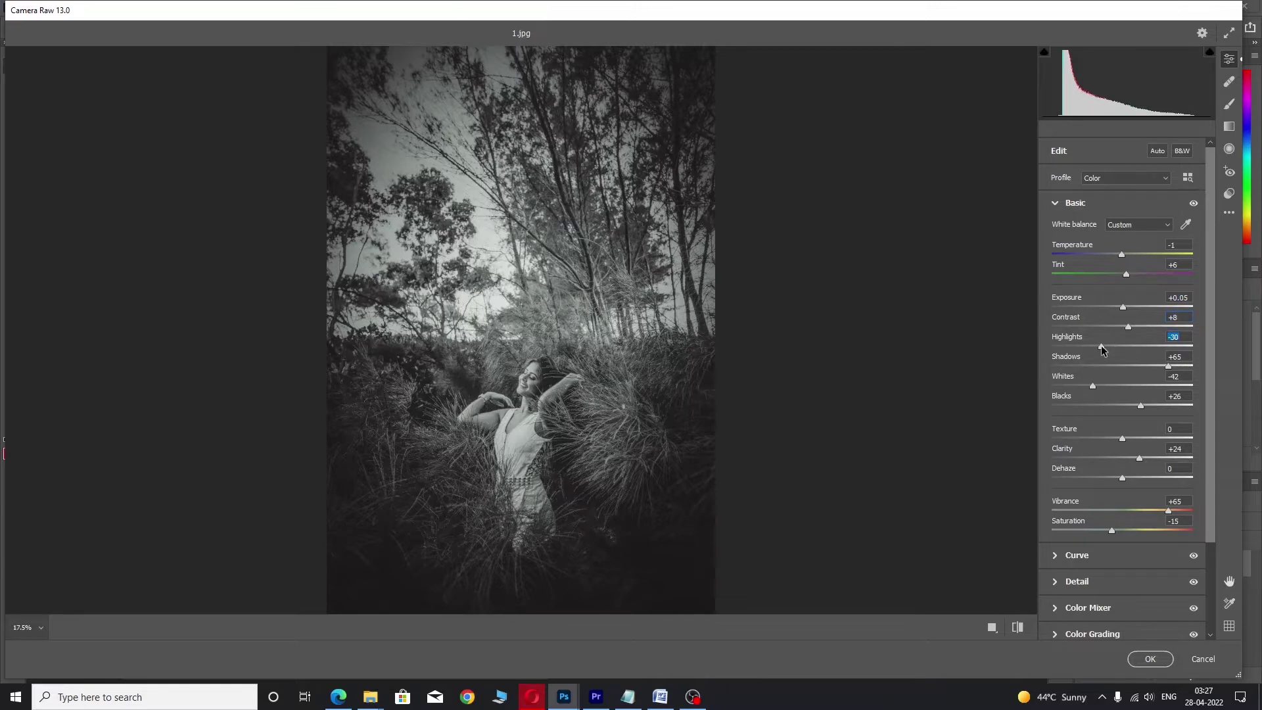
- Reapply 'guru 6' from the preset list, then try the 'guru 7' preset
{"action": "left_click", "coordinate": [1228, 194]}
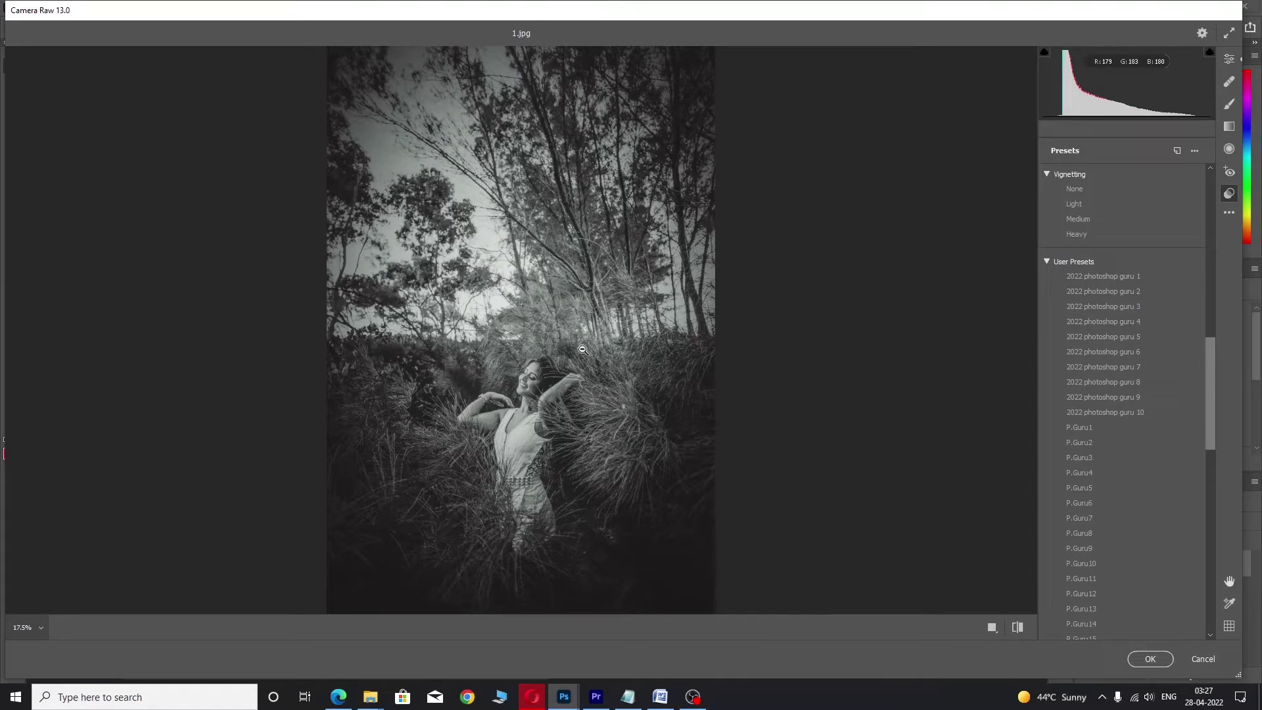
{"action": "left_click", "coordinate": [1127, 354]}
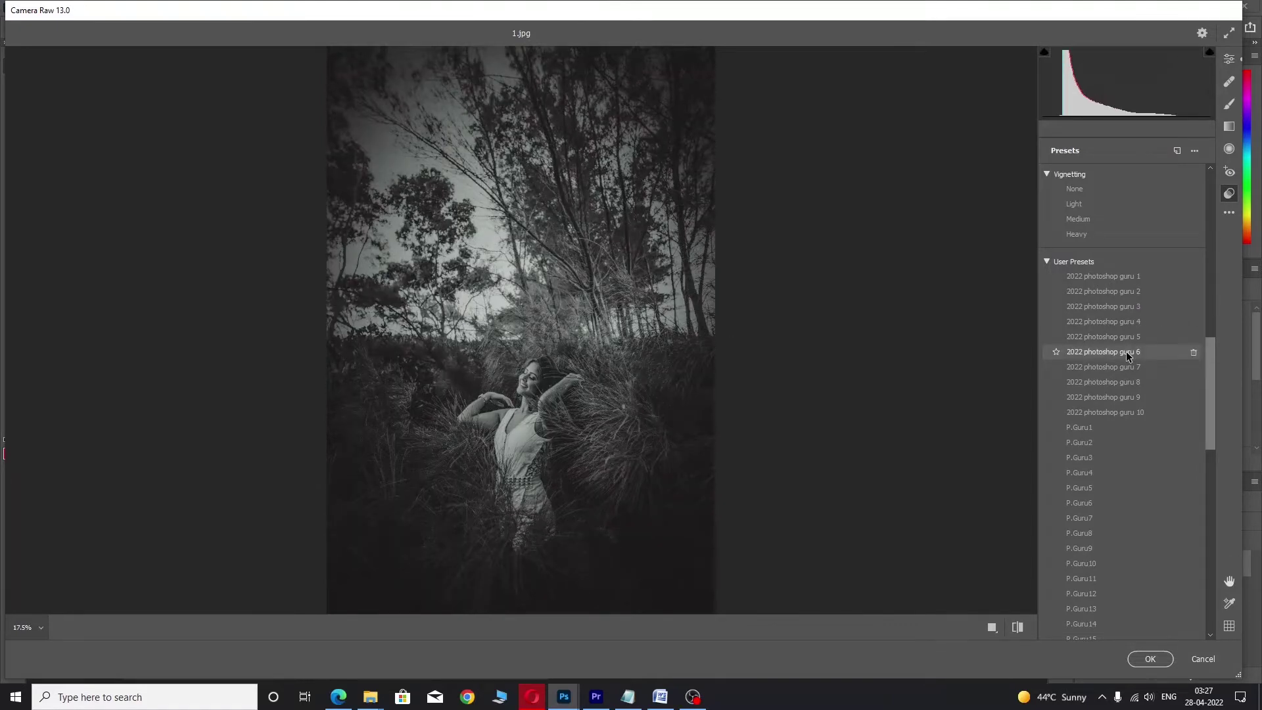
{"action": "left_click", "coordinate": [1127, 370]}
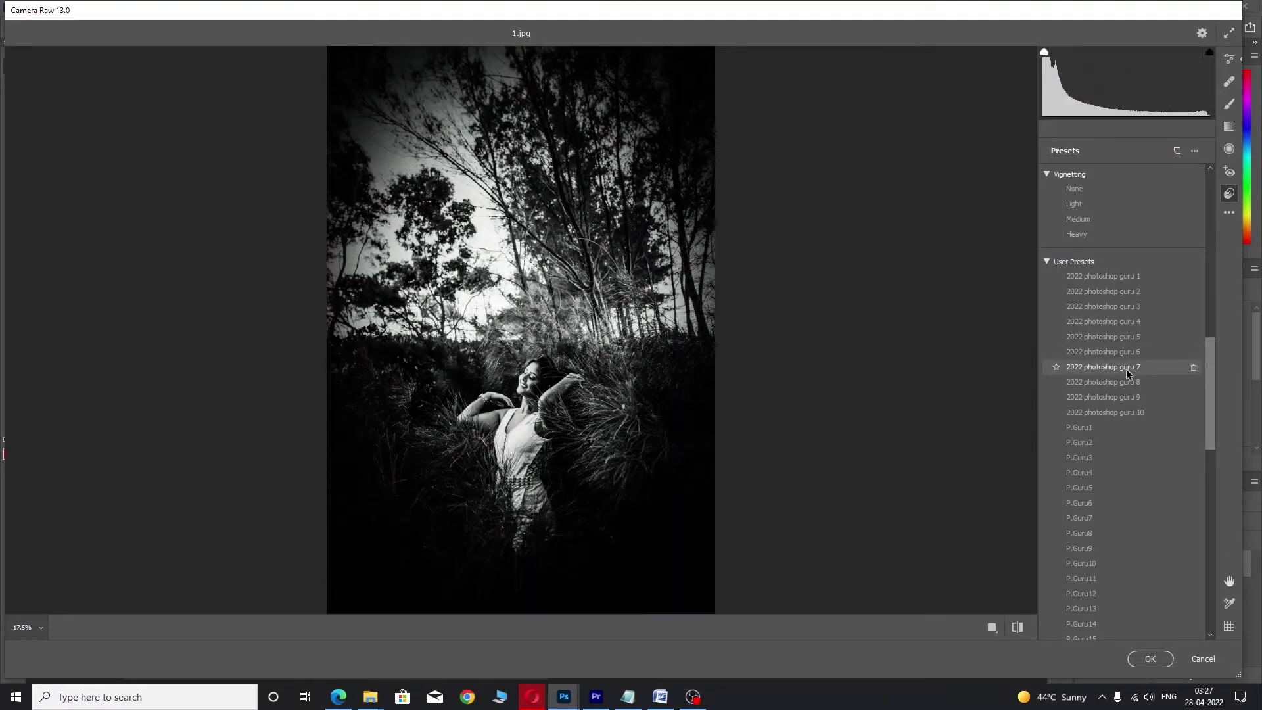
- Keep the 'guru 7' preset and raise Exposure to +0.65
{"action": "left_click", "coordinate": [1127, 370]}
{"action": "left_click", "coordinate": [1229, 58]}
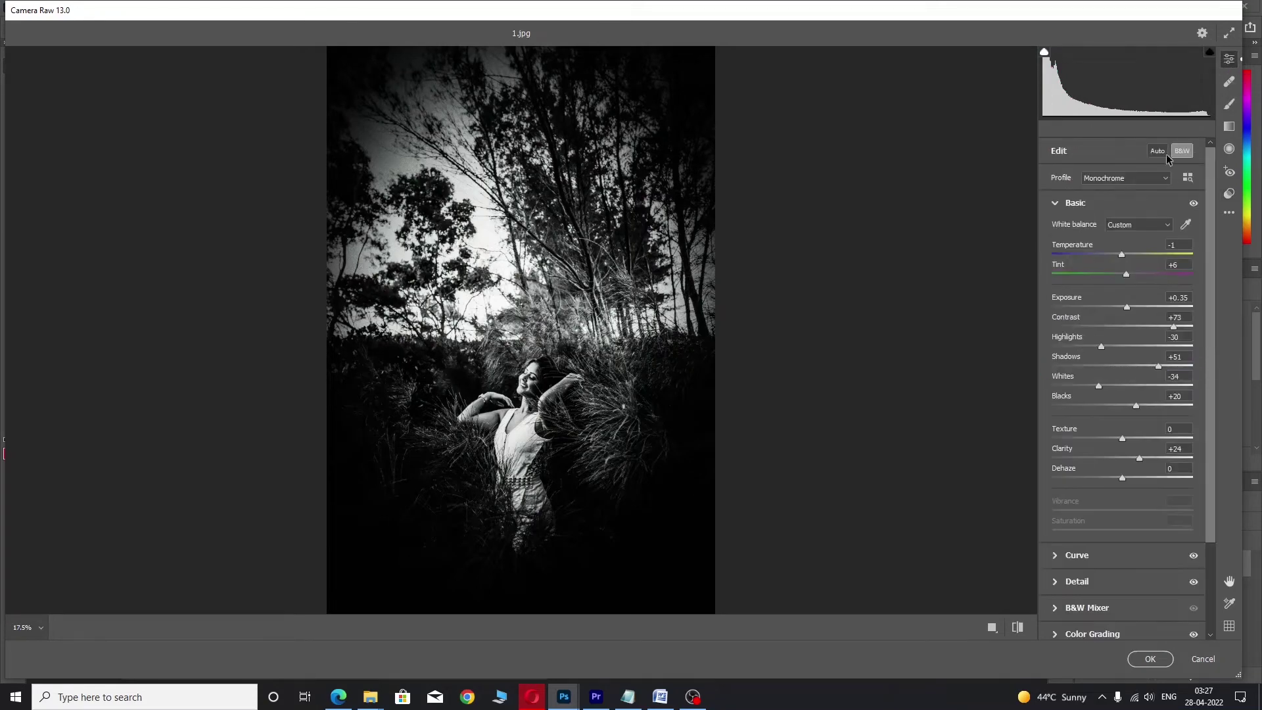
{"action": "left_click_drag", "start_coordinate": [1126, 309], "coordinate": [1131, 311]}
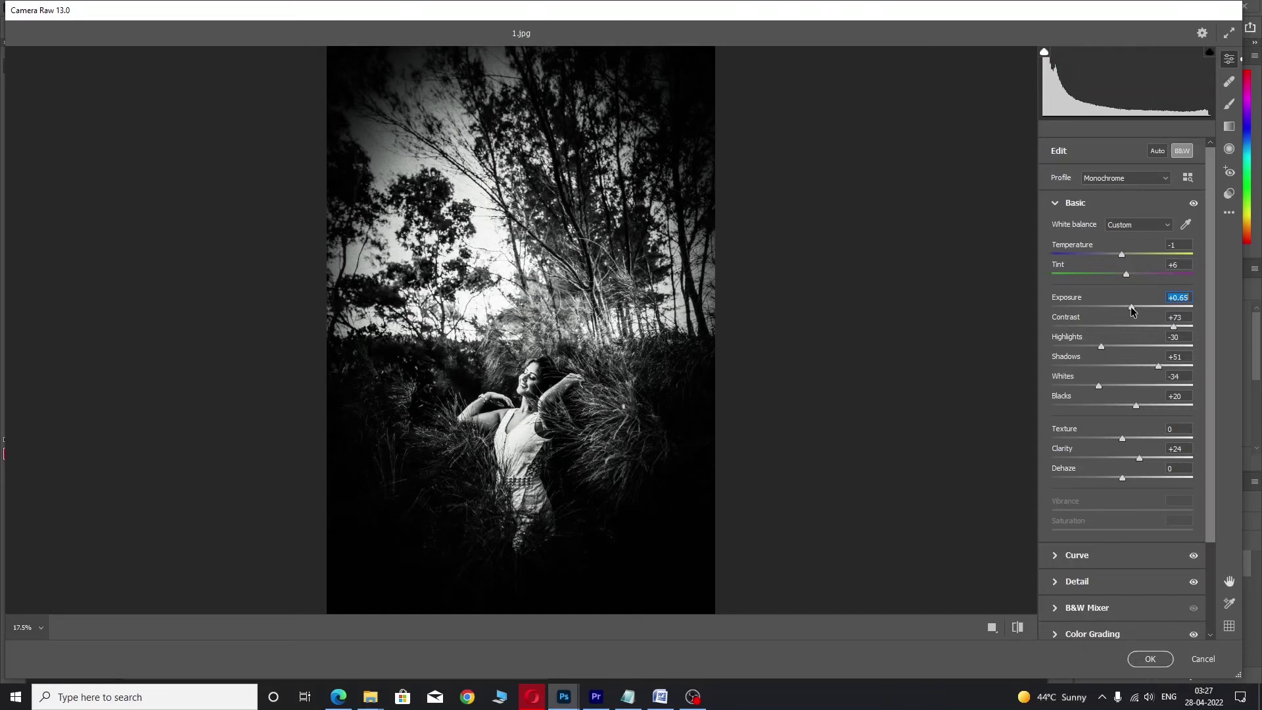
{"action": "scroll", "coordinate": [1086, 598], "scroll_direction": "down", "scroll_amount": 1}
{"action": "scroll", "coordinate": [1088, 578], "scroll_direction": "down", "scroll_amount": 2}
{"action": "scroll", "coordinate": [1092, 548], "scroll_direction": "down", "scroll_amount": 1}
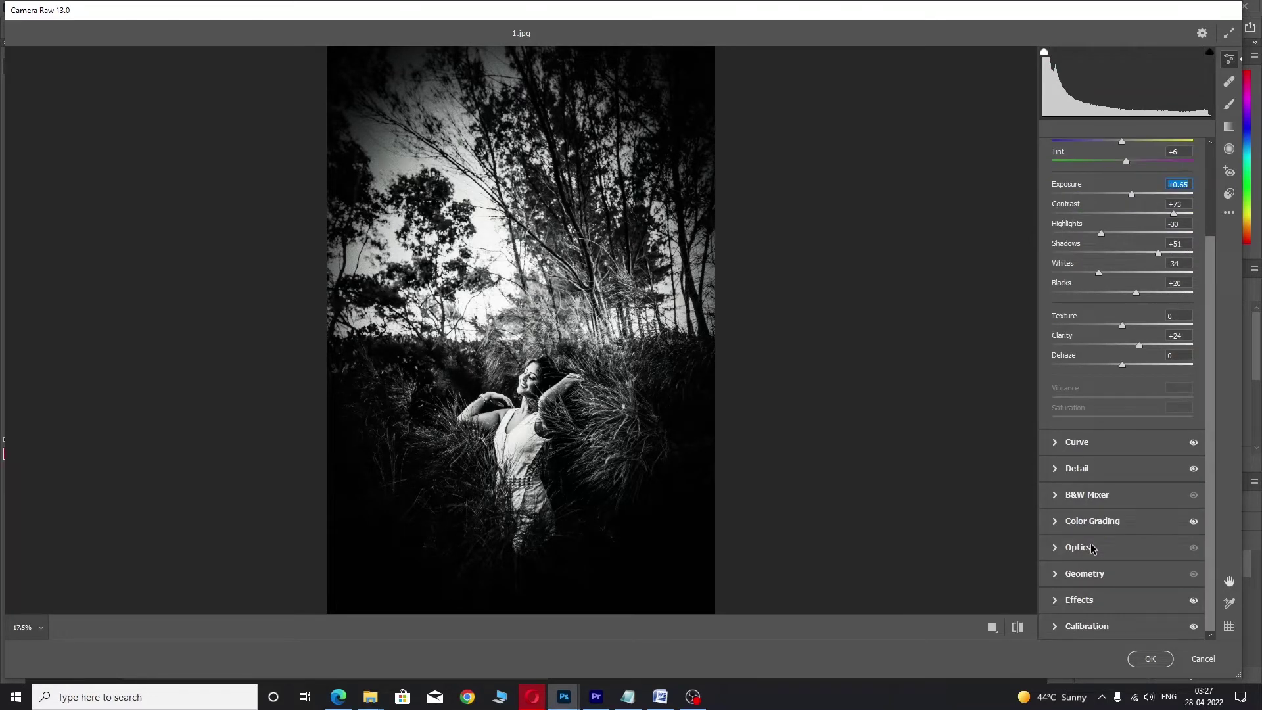
- Switch the photo to the colour-graded '2022 photoshop guru 8' preset
{"action": "left_click", "coordinate": [1229, 192]}
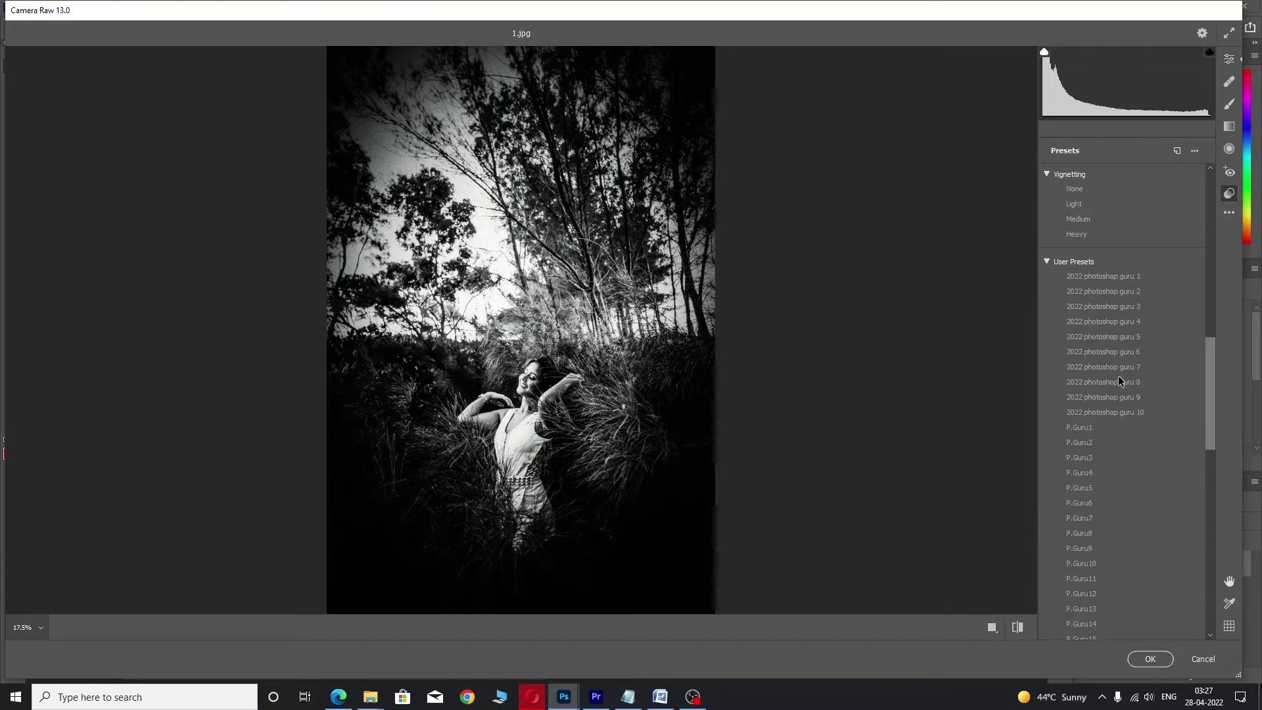
{"action": "left_click", "coordinate": [1120, 380]}
{"action": "left_click", "coordinate": [1120, 380]}
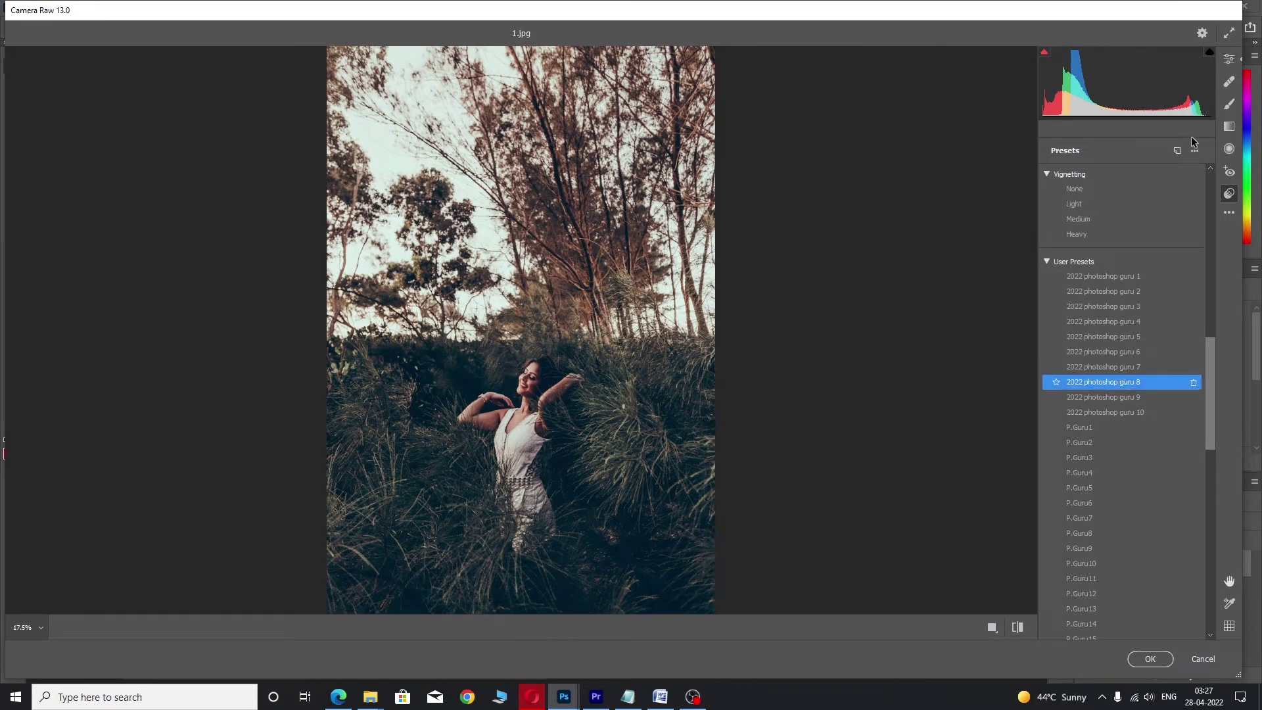
- Darken the guru 8 photo's edges with Effects vignetting set to -84
{"action": "left_click", "coordinate": [1226, 63]}
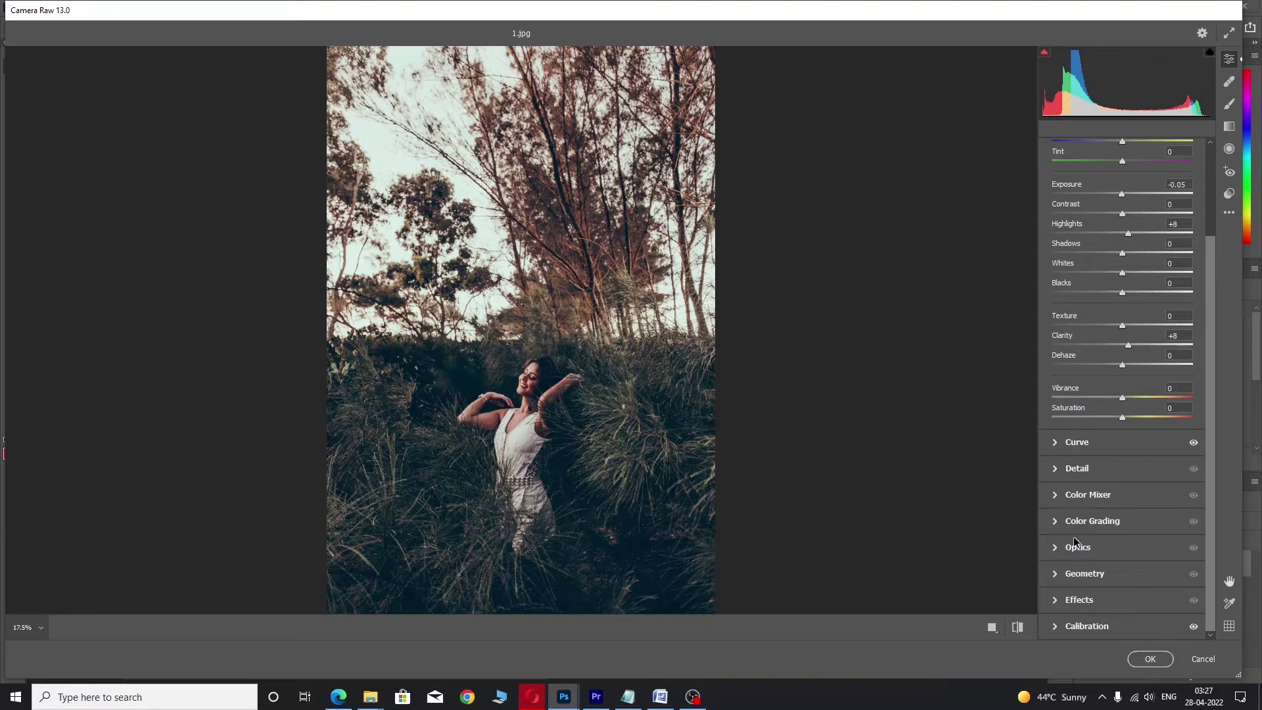
{"action": "left_click", "coordinate": [1079, 601]}
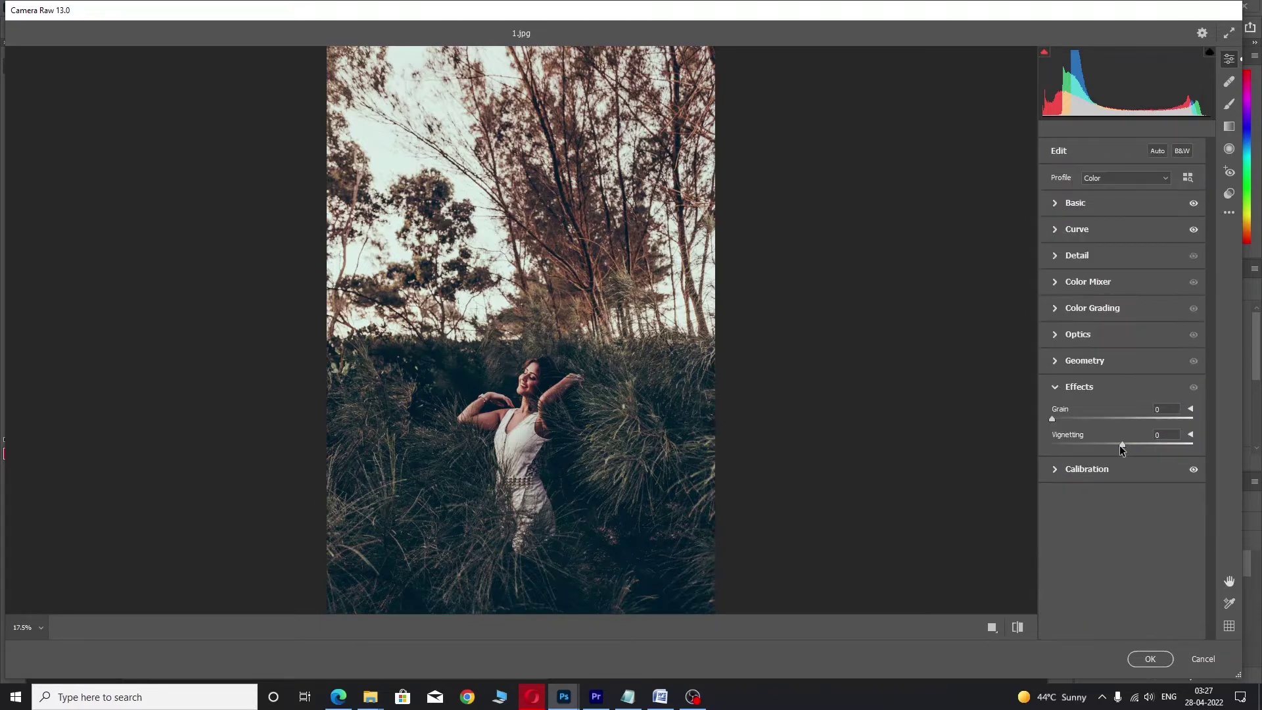
{"action": "left_click_drag", "start_coordinate": [1123, 447], "coordinate": [1078, 440]}
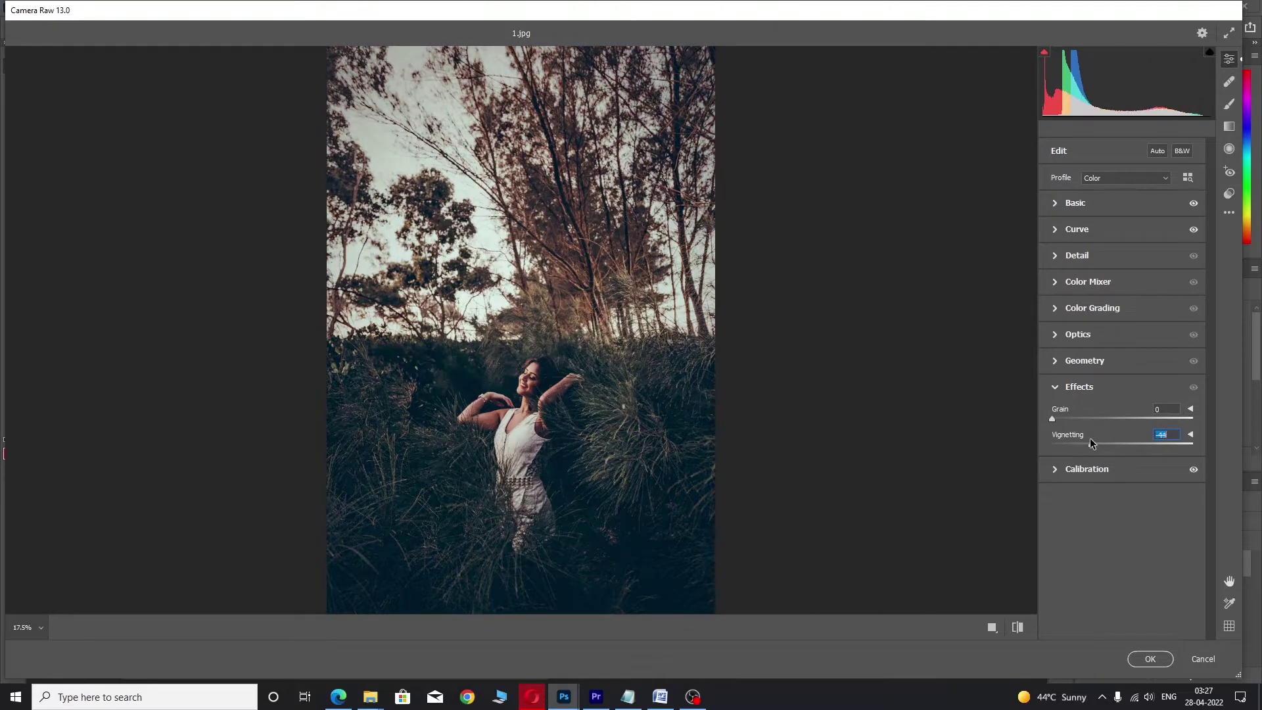
{"action": "left_click_drag", "start_coordinate": [1078, 441], "coordinate": [1063, 435]}
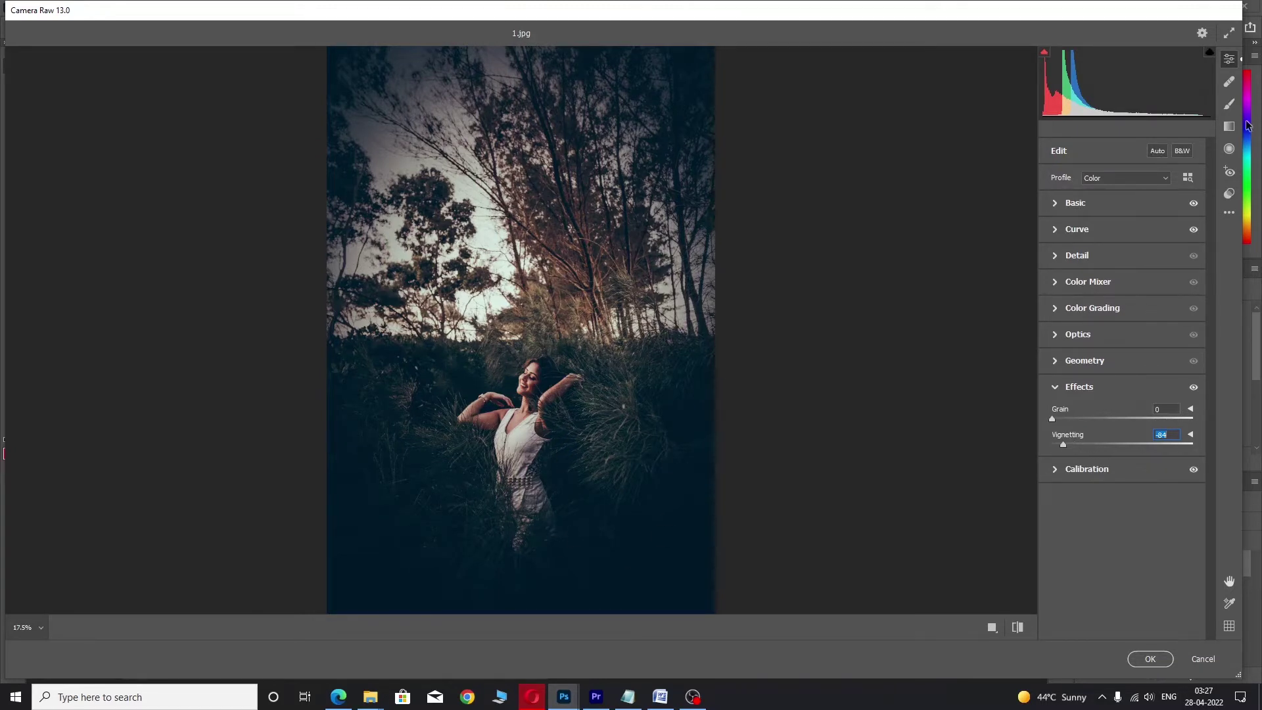
{"action": "left_click", "coordinate": [1229, 193]}
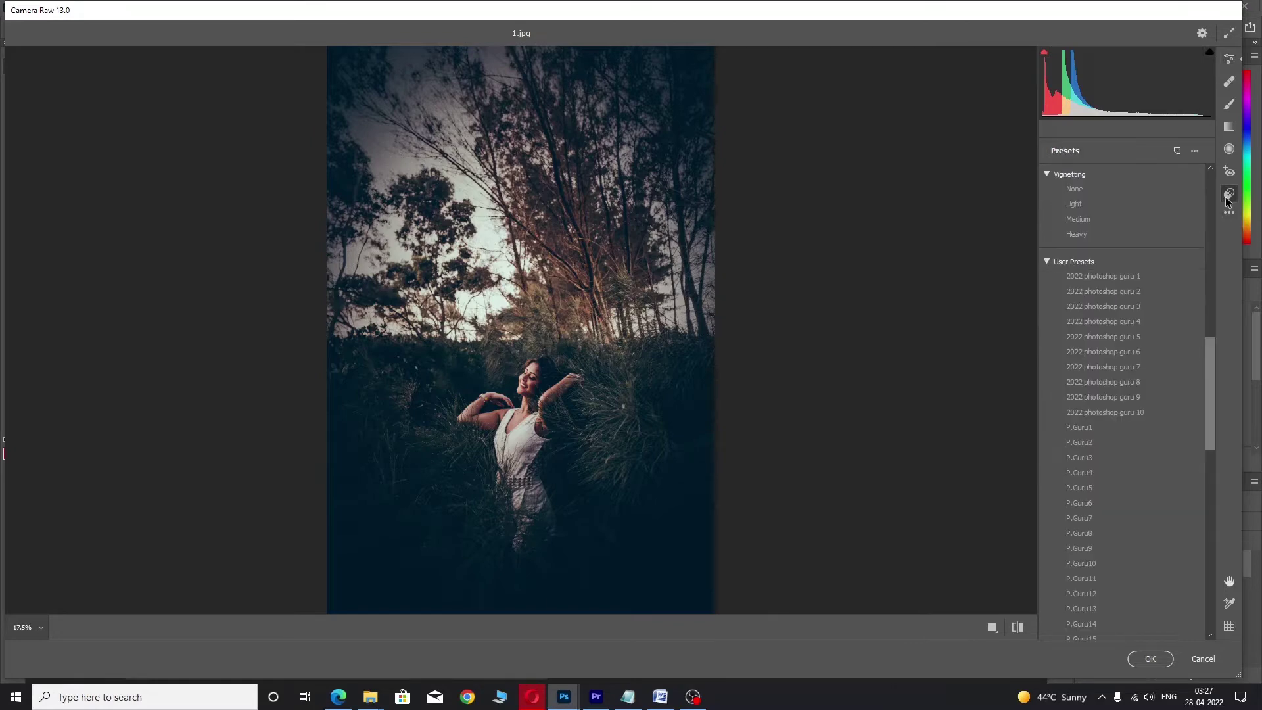
- Apply the warm 'guru 9' preset and deepen its vignetting to -68
{"action": "left_click", "coordinate": [1132, 397]}
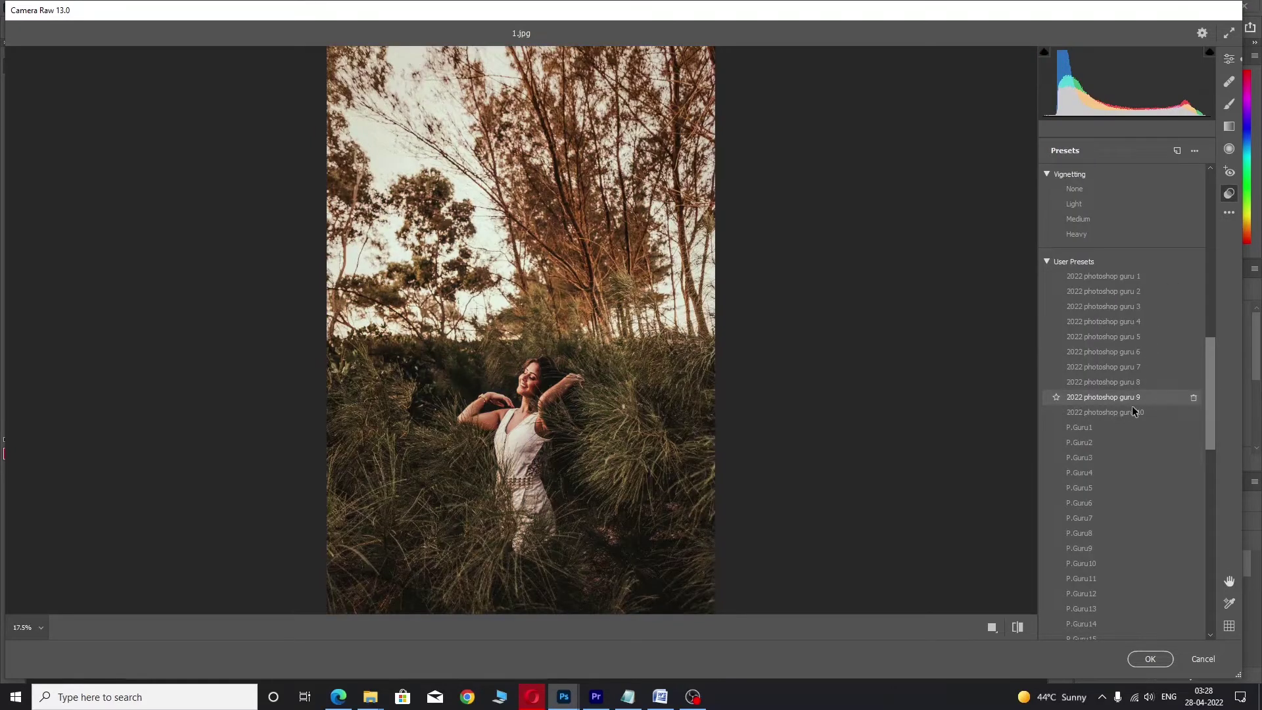
{"action": "left_click", "coordinate": [1128, 397]}
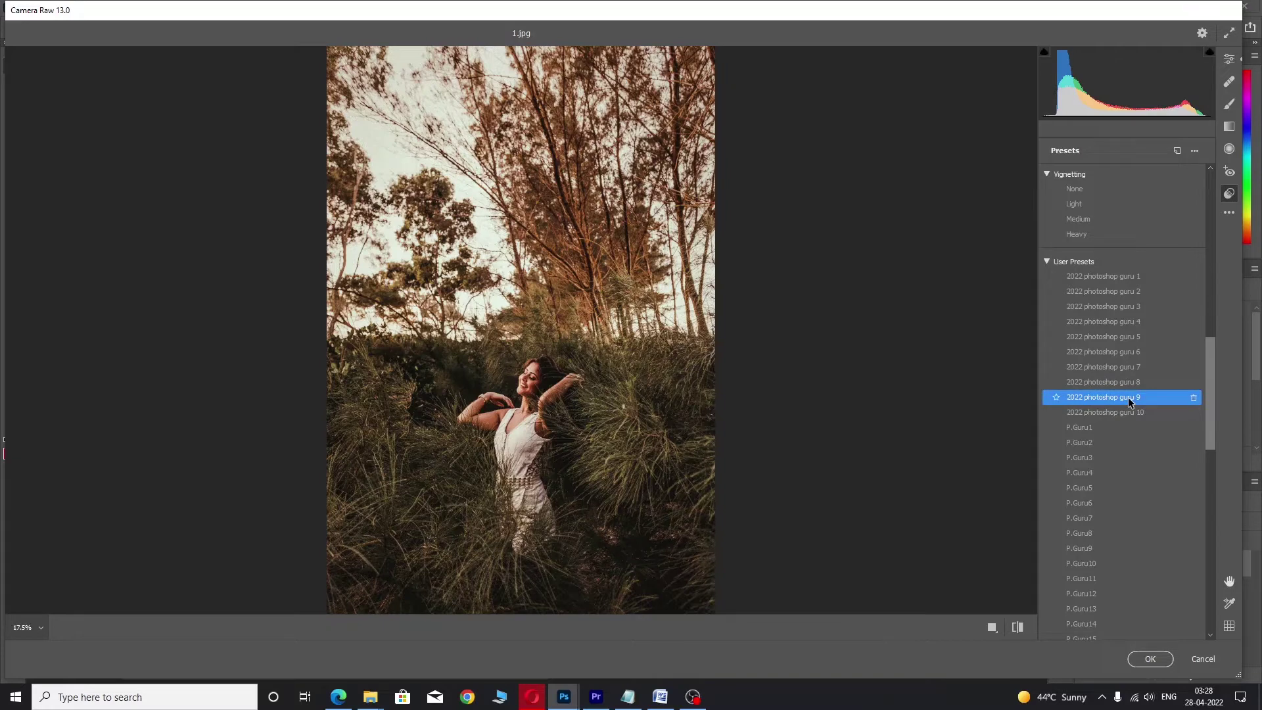
{"action": "left_click", "coordinate": [1229, 58]}
{"action": "left_click_drag", "start_coordinate": [1091, 449], "coordinate": [1074, 445]}
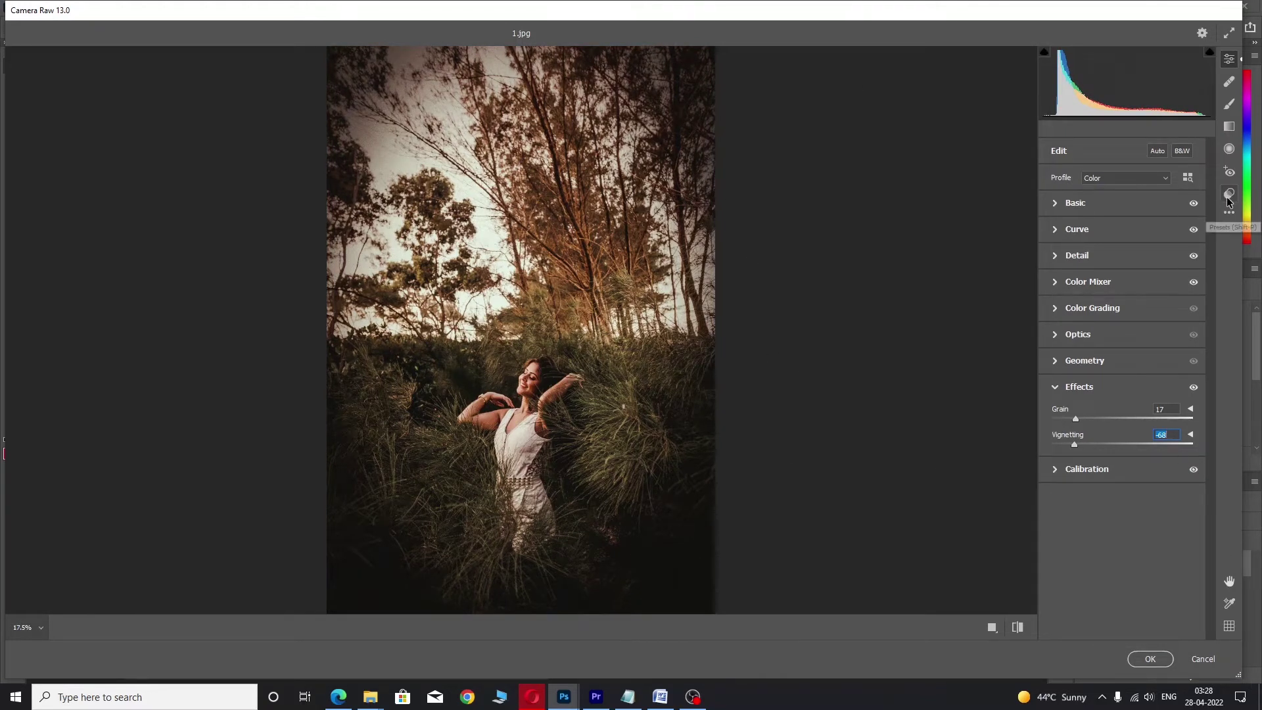
{"action": "left_click", "coordinate": [1228, 193]}
- Apply the black-and-white 'guru 10' preset and lower Exposure to -1.50
{"action": "left_click", "coordinate": [1079, 413]}
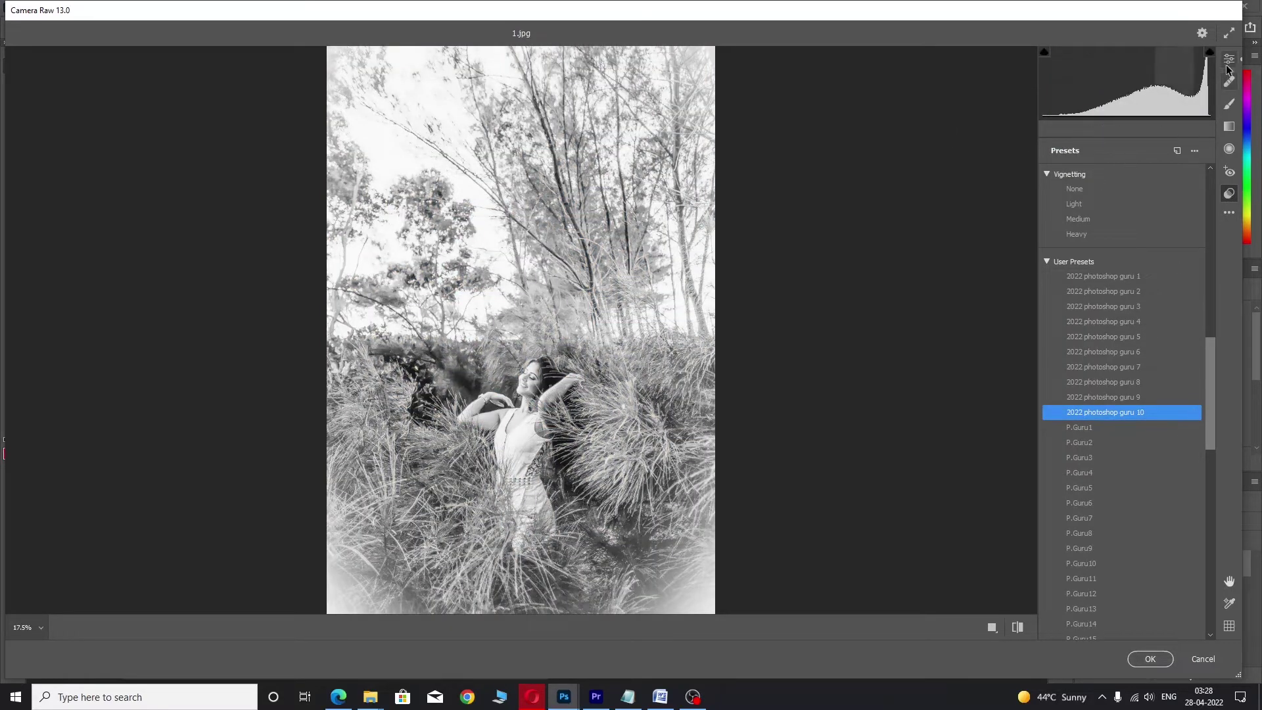
{"action": "left_click", "coordinate": [1228, 59]}
{"action": "left_click", "coordinate": [1120, 213]}
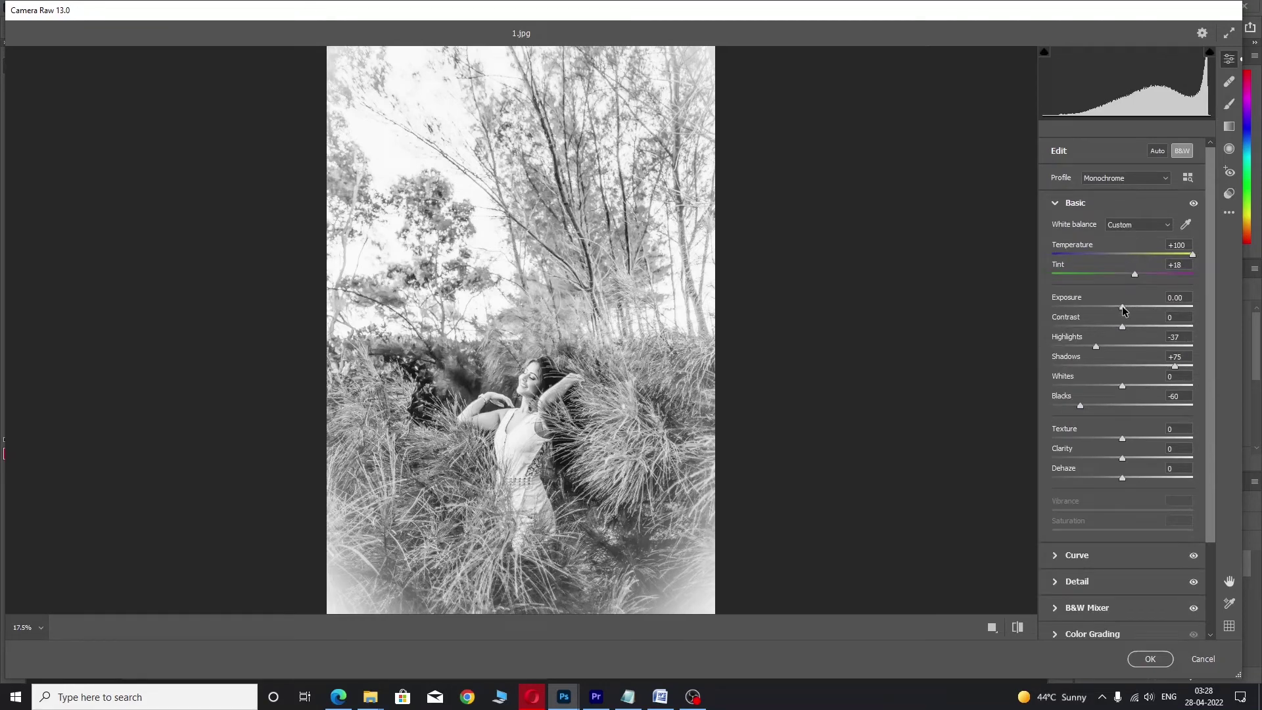
{"action": "left_click_drag", "start_coordinate": [1122, 308], "coordinate": [1107, 306]}
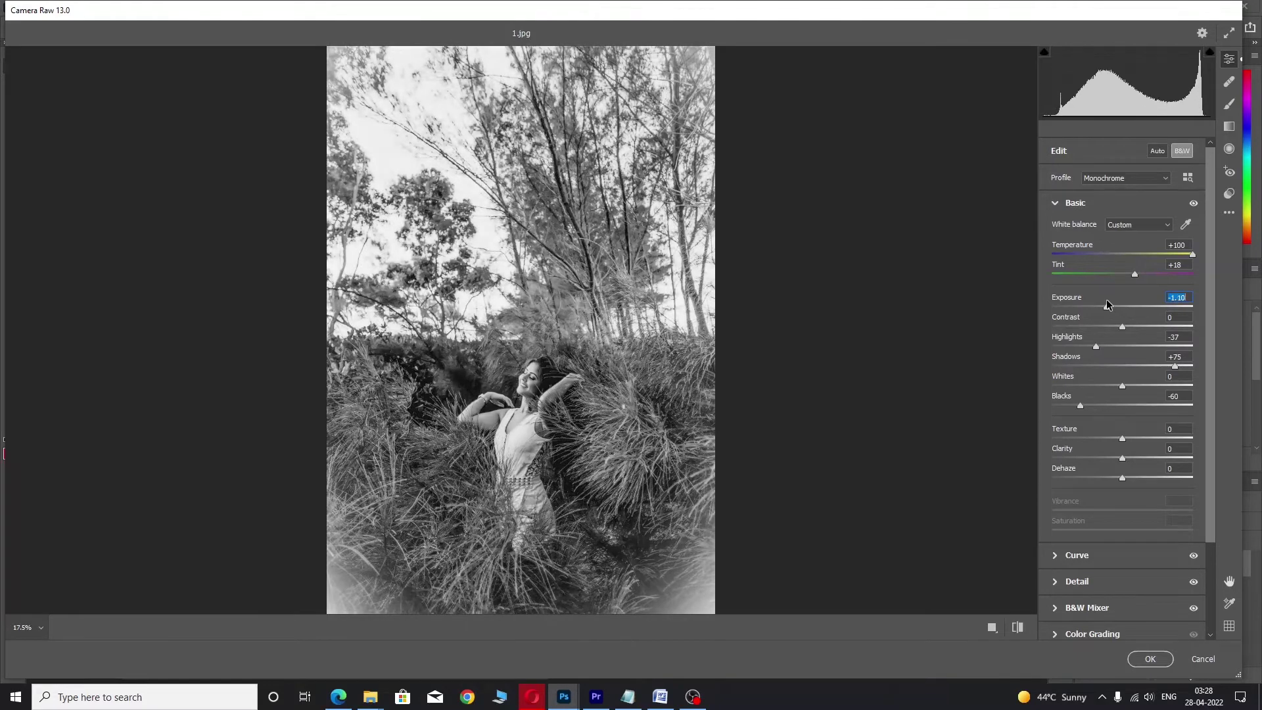
- Soften the white edge vignetting down to about +14
{"action": "scroll", "coordinate": [1128, 605], "scroll_direction": "down", "scroll_amount": 2}
{"action": "scroll", "coordinate": [1123, 604], "scroll_direction": "down", "scroll_amount": 2}
{"action": "left_click", "coordinate": [1123, 606]}
{"action": "left_click_drag", "start_coordinate": [1148, 446], "coordinate": [1131, 445]}
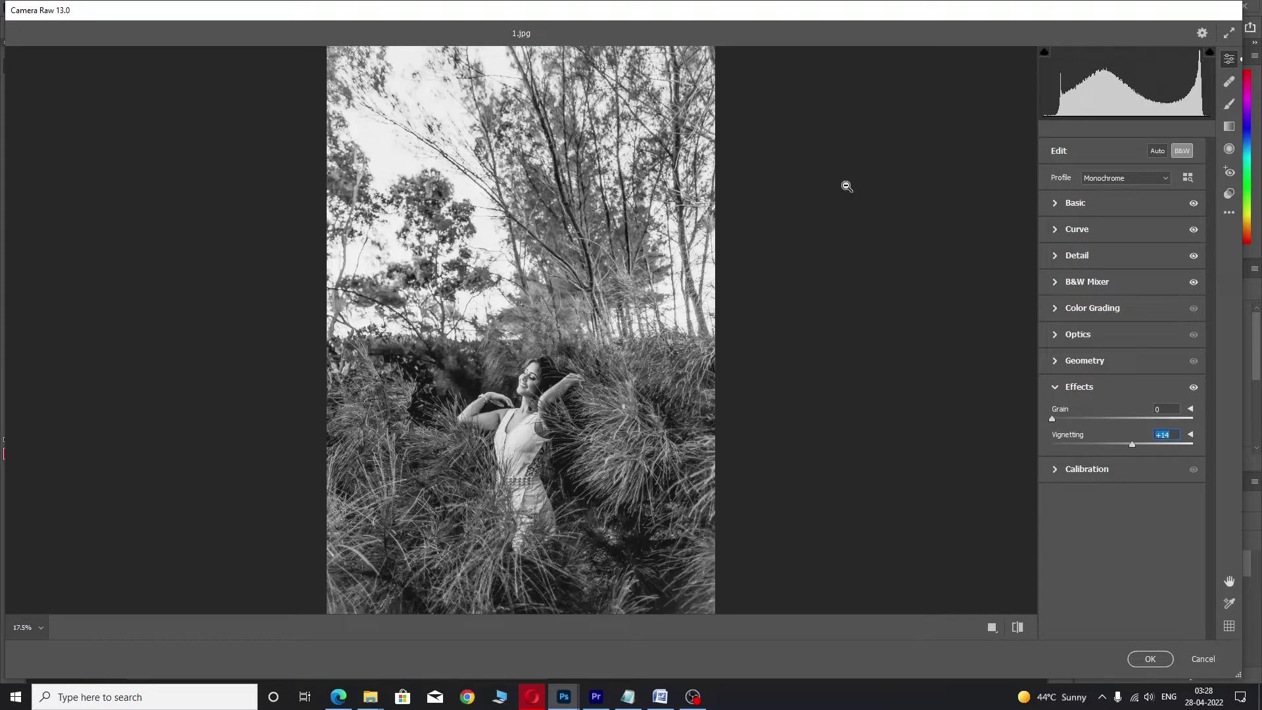
- Apply the green 'guru 1' preset and commit the Camera Raw edits with OK
{"action": "left_click", "coordinate": [1229, 193]}
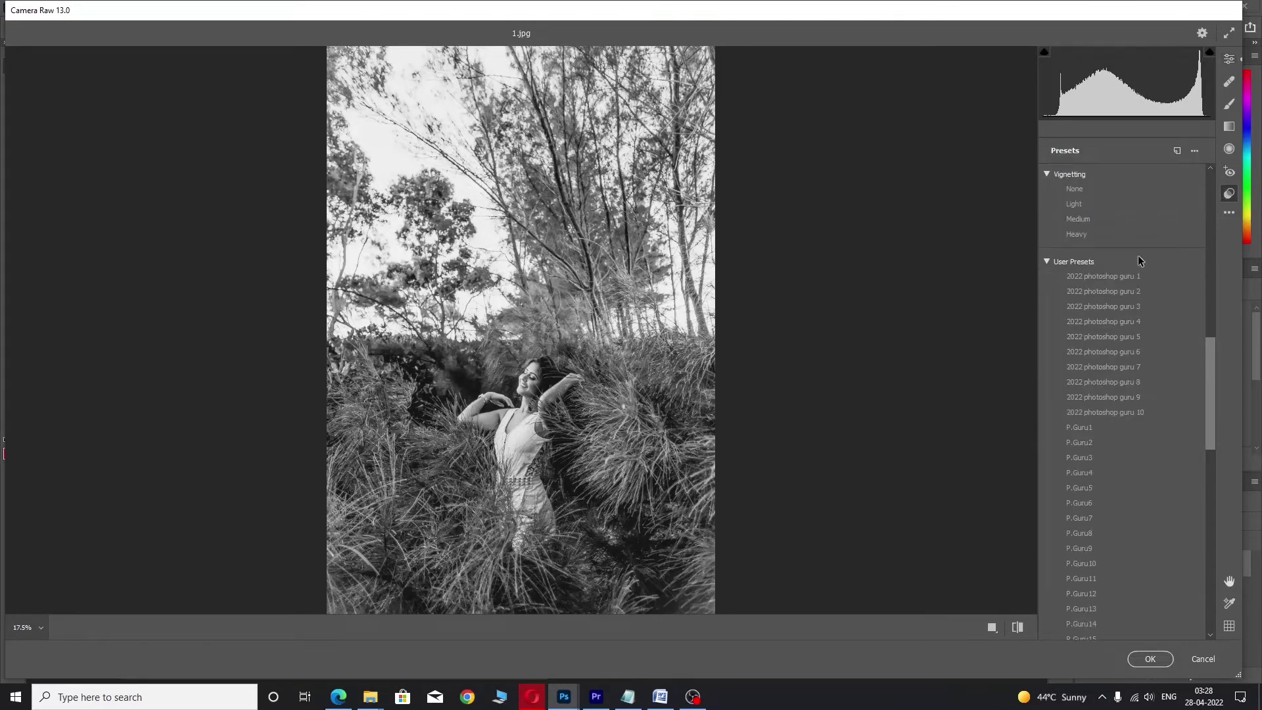
{"action": "left_click", "coordinate": [1123, 282]}
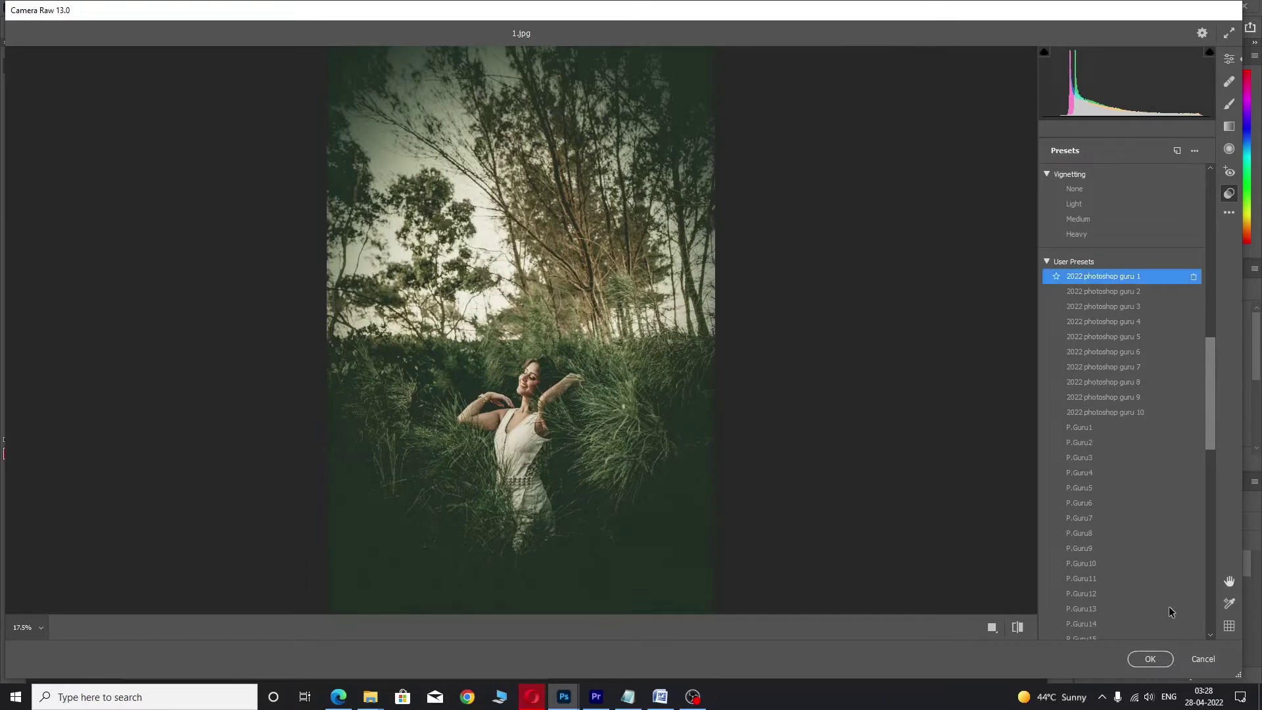
{"action": "left_click", "coordinate": [1147, 659]}
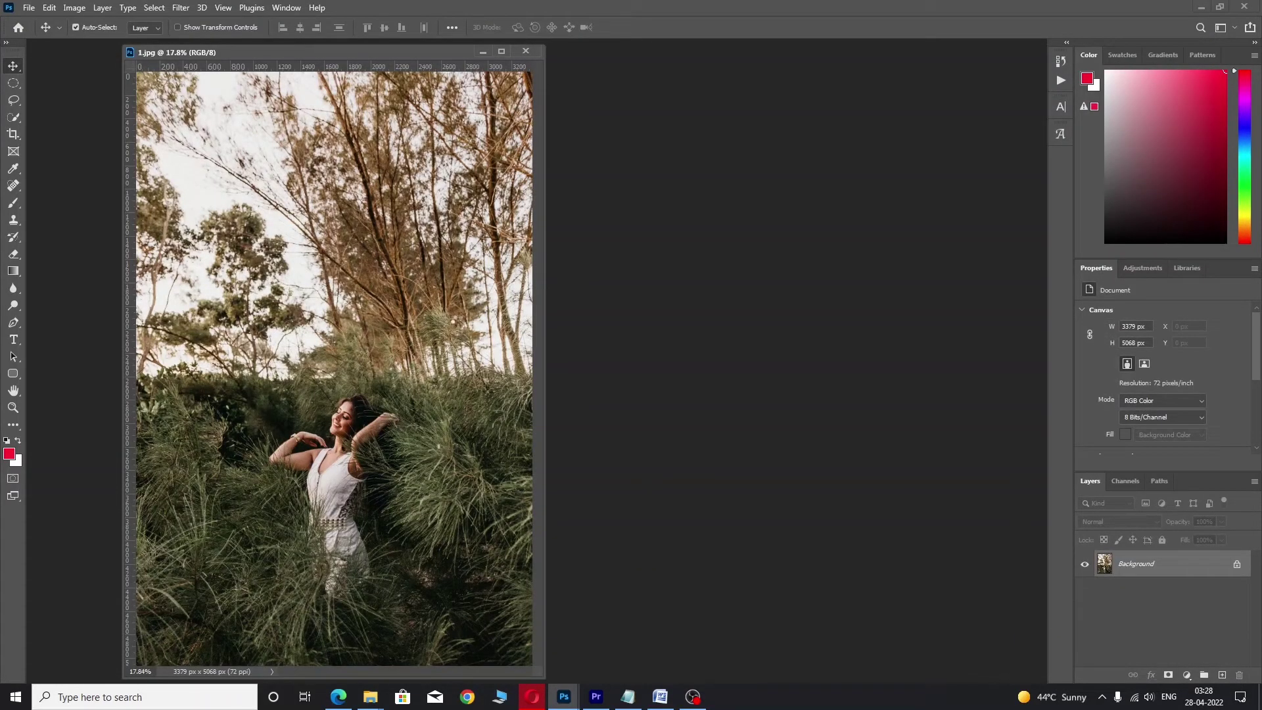
- Zoom into the edited 1.jpg, fit it on screen, then start opening 2.jpg
{"action": "left_click_drag", "start_coordinate": [343, 328], "coordinate": [394, 329]}
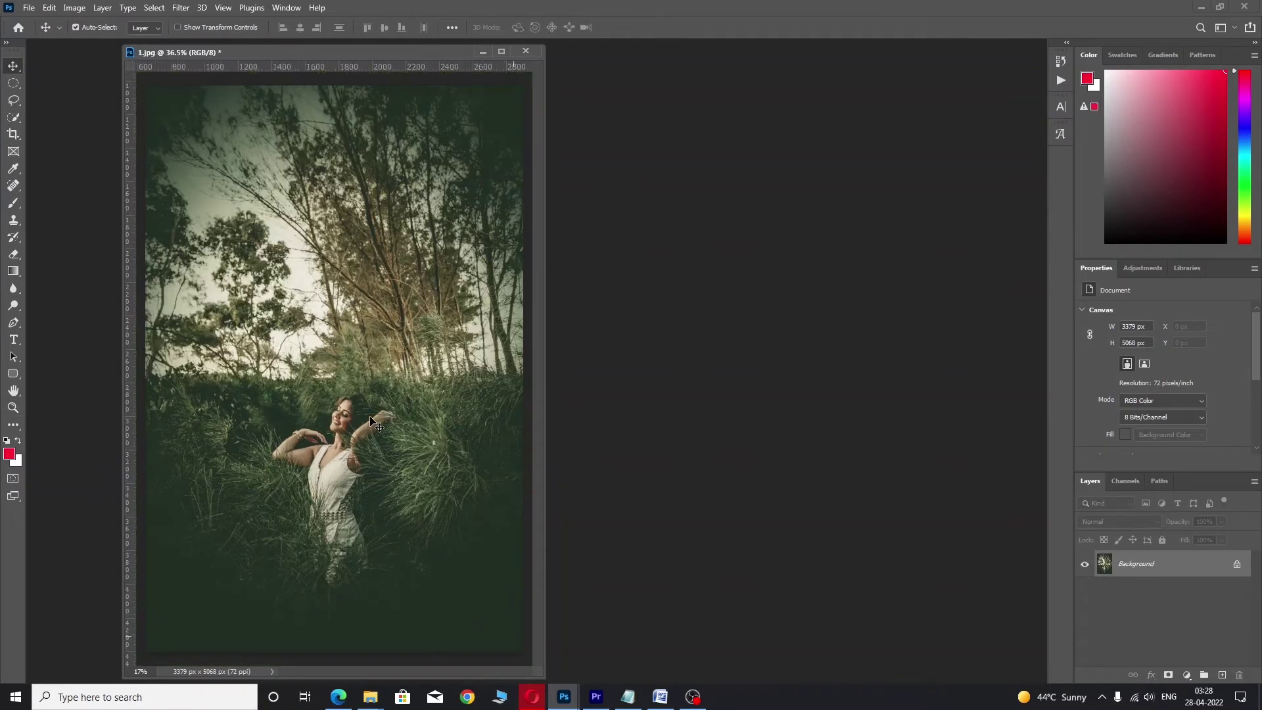
{"action": "right_click", "coordinate": [338, 358]}
{"action": "left_click", "coordinate": [365, 362]}
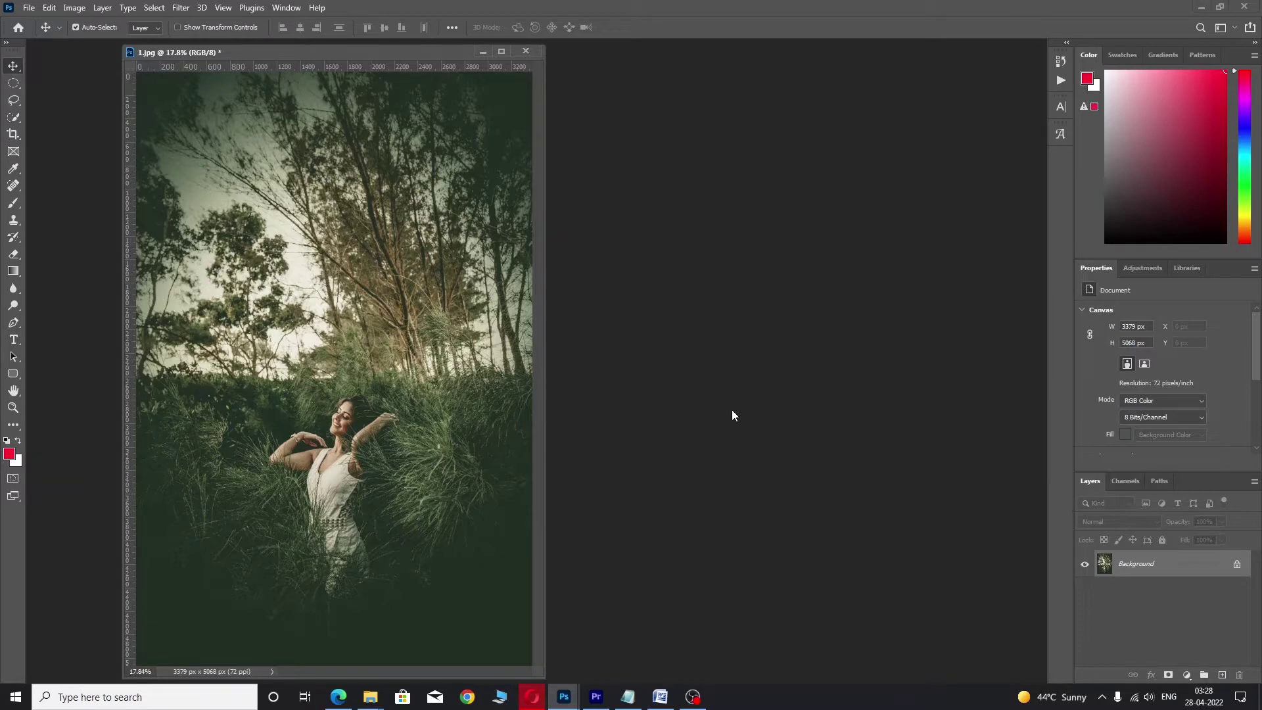
{"action": "key", "text": "ctrl+o"}
- Open 2.jpg, float it in its own window and fit it to the screen
{"action": "left_click", "coordinate": [237, 115]}
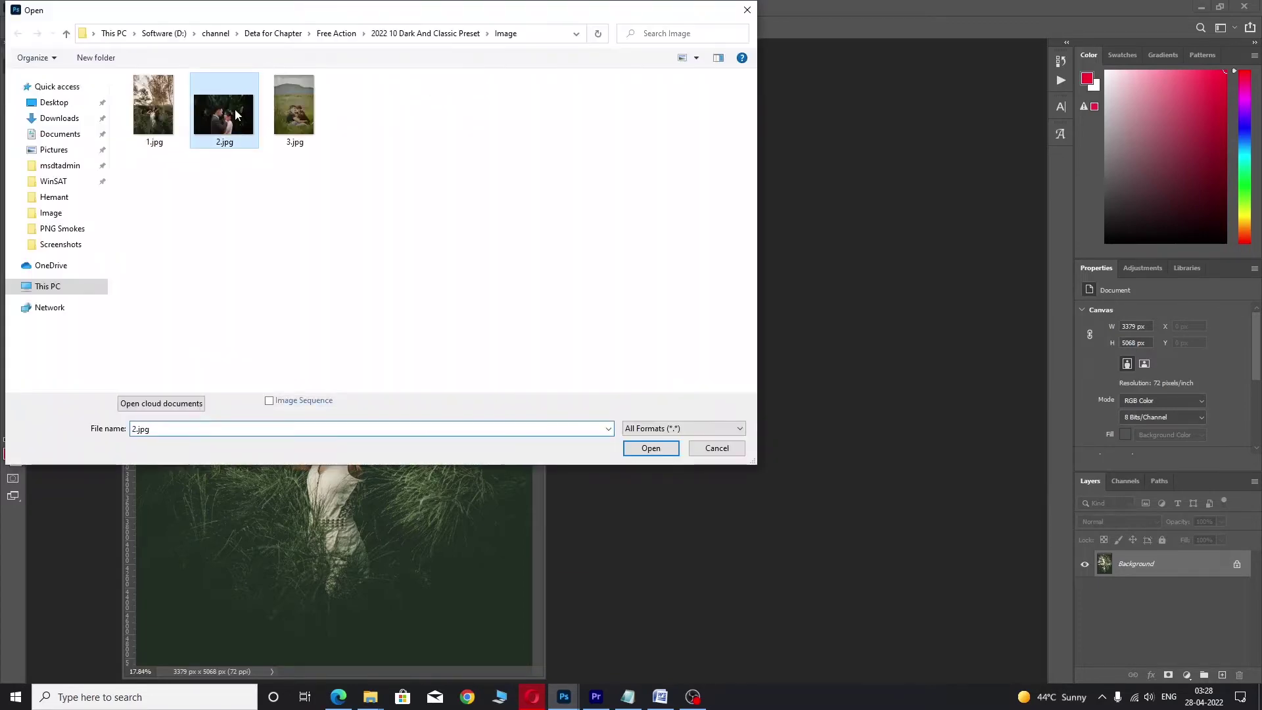
{"action": "left_click", "coordinate": [649, 448]}
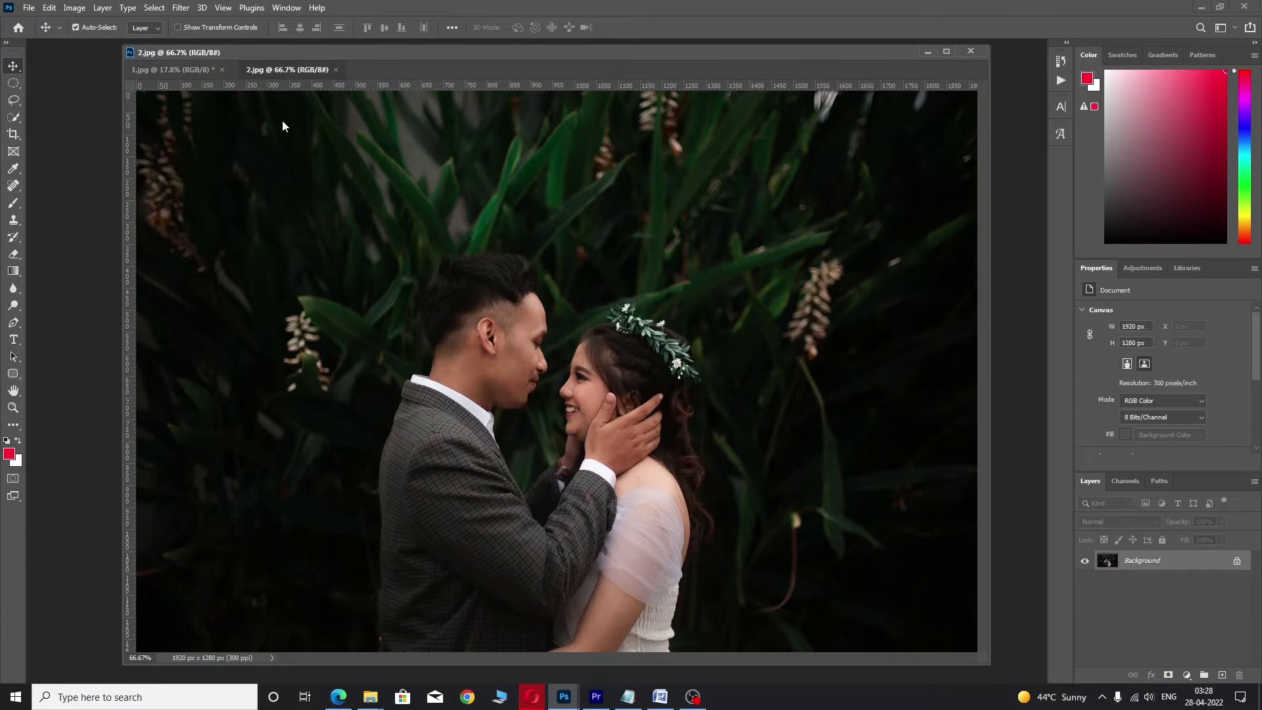
{"action": "left_click_drag", "start_coordinate": [282, 127], "coordinate": [483, 341]}
{"action": "key", "text": "z"}
{"action": "right_click", "coordinate": [420, 274]}
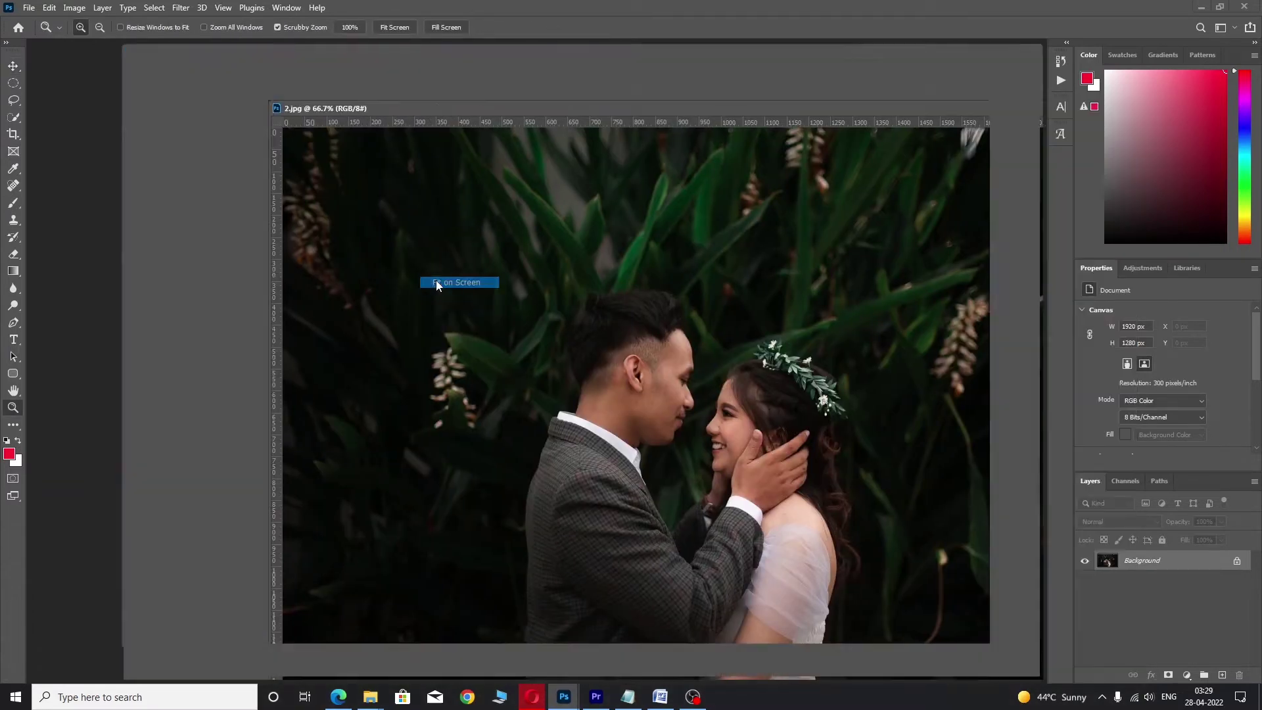
{"action": "left_click", "coordinate": [435, 282]}
{"action": "key", "text": "v"}
- Load 2.jpg into the Camera Raw Filter with its preset list showing
{"action": "left_click", "coordinate": [180, 10]}
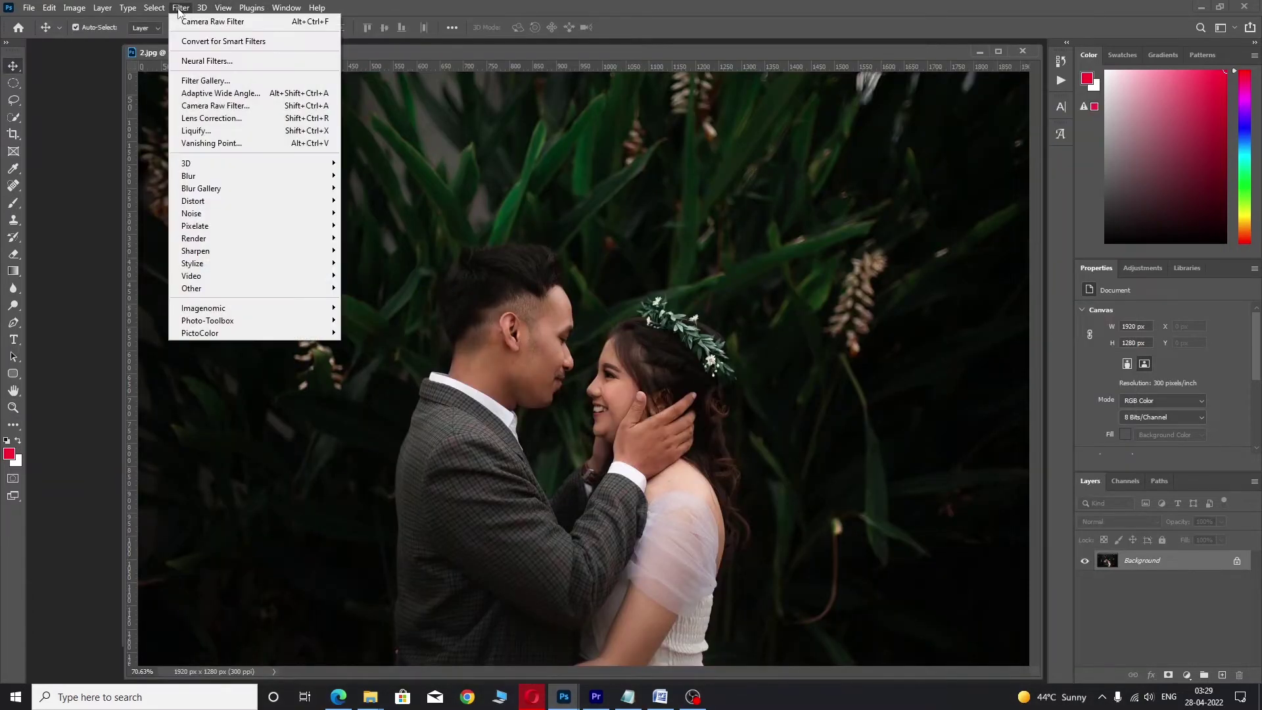
{"action": "left_click", "coordinate": [197, 60]}
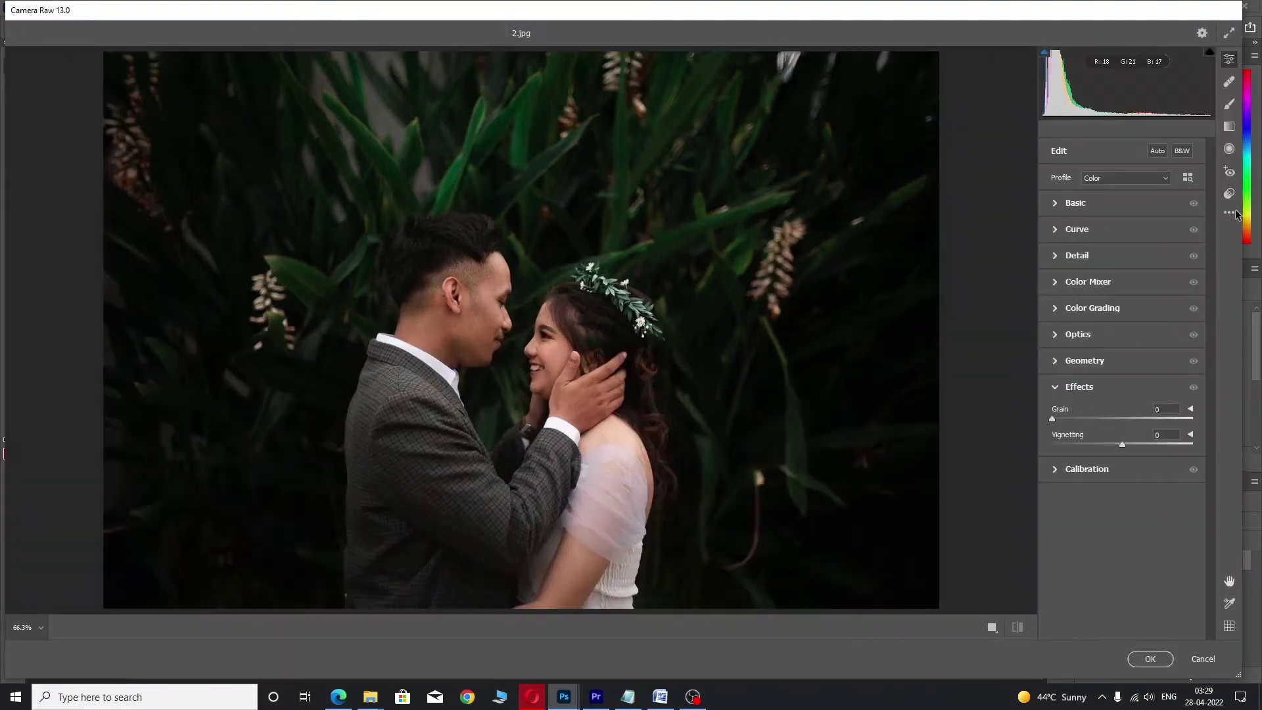
{"action": "left_click", "coordinate": [1228, 194]}
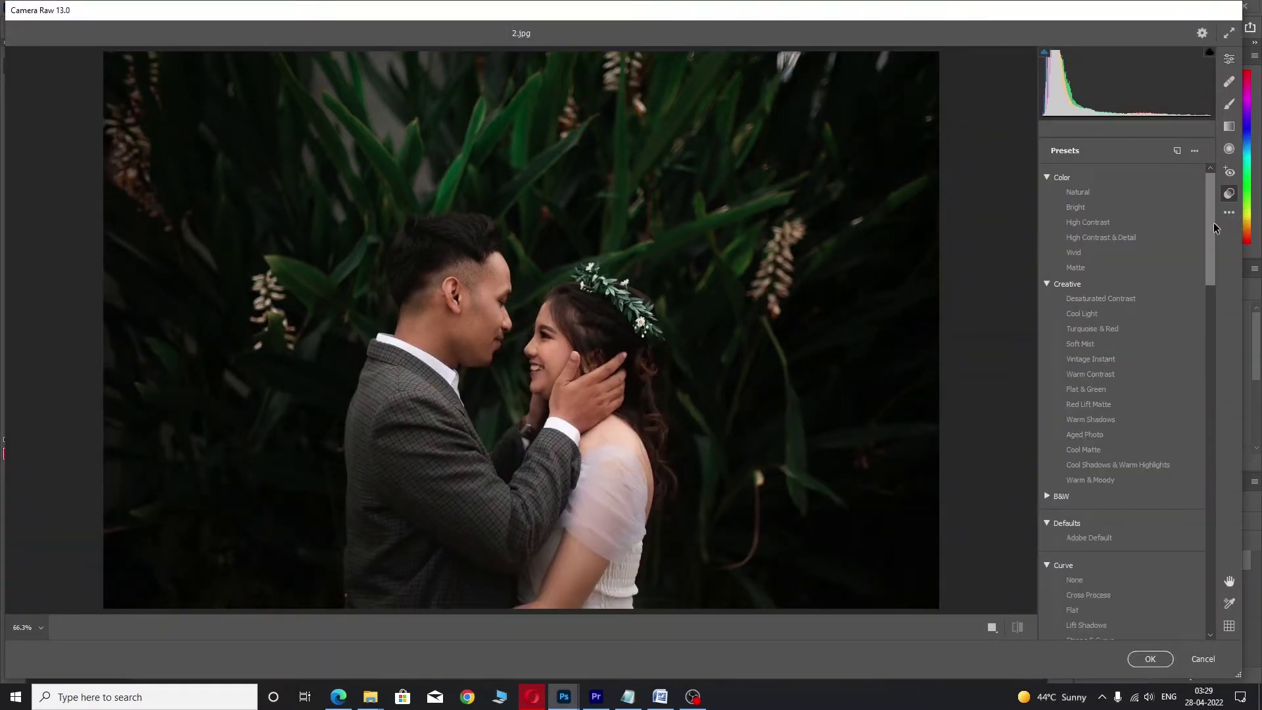
- Preview user presets 2022 photoshop guru 1 through 3, settling on guru 4
{"action": "left_click_drag", "start_coordinate": [1213, 222], "coordinate": [1204, 376]}
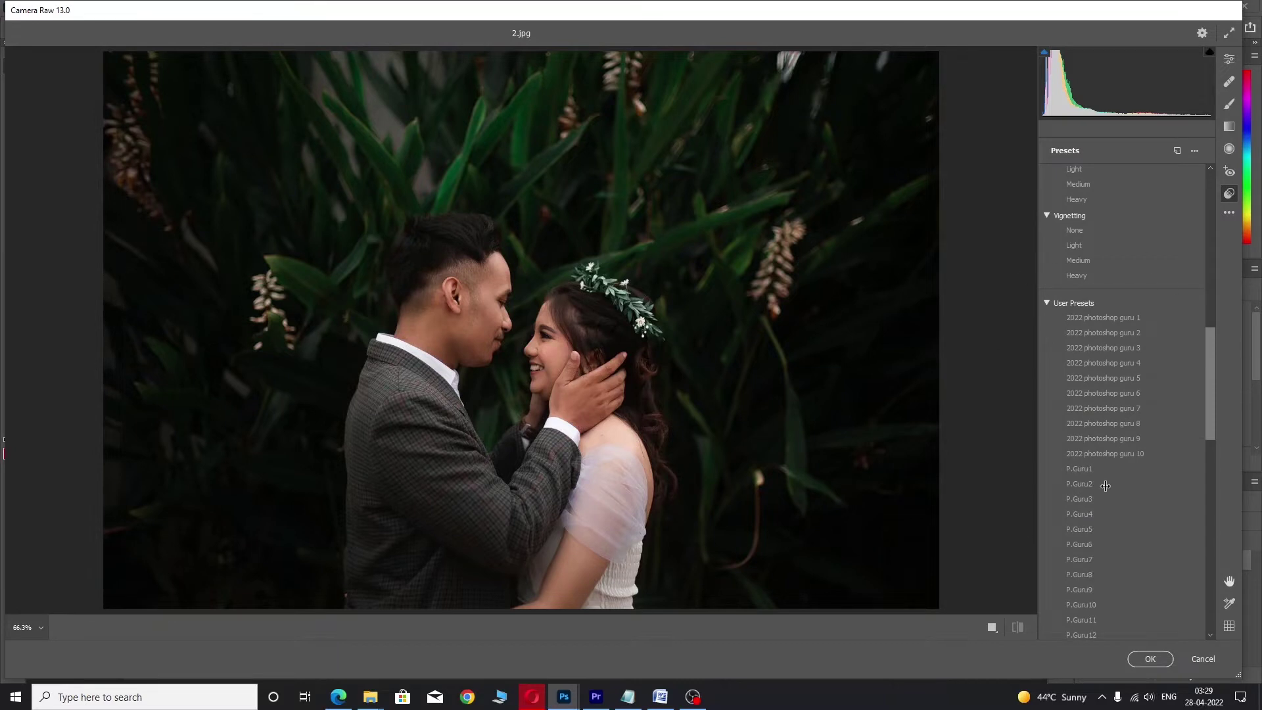
{"action": "left_click", "coordinate": [1077, 317]}
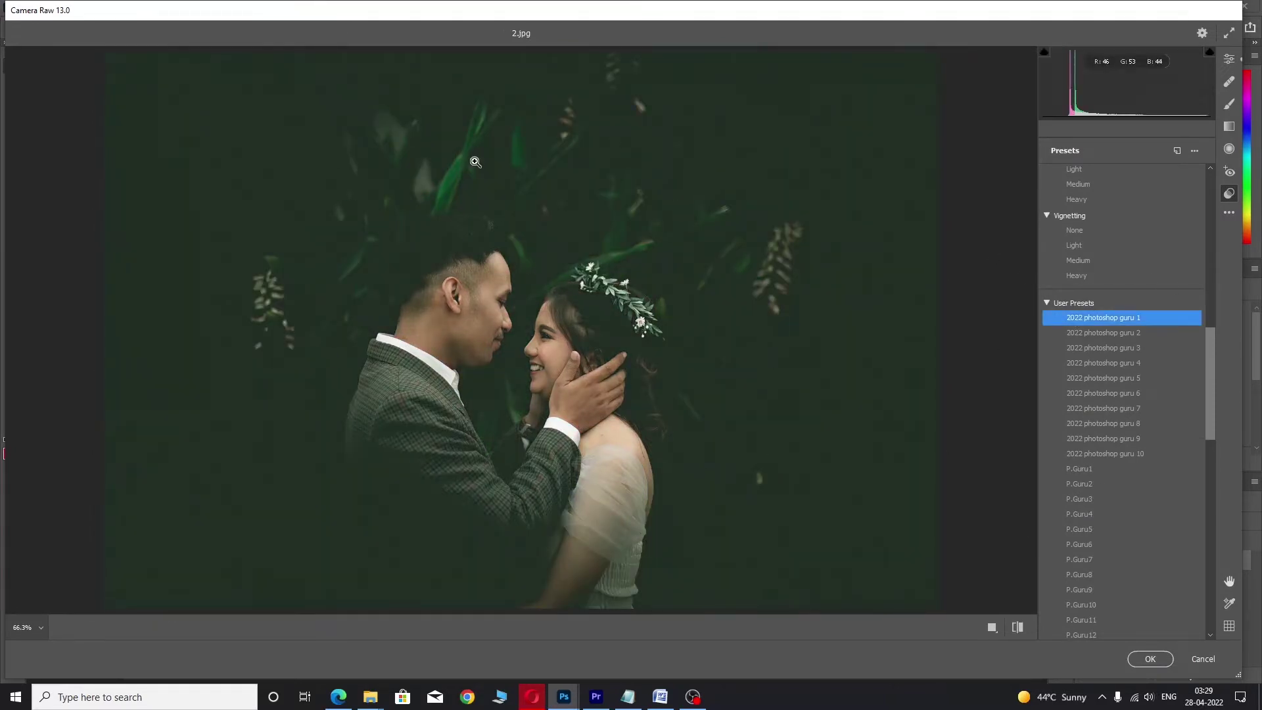
{"action": "left_click", "coordinate": [1118, 332]}
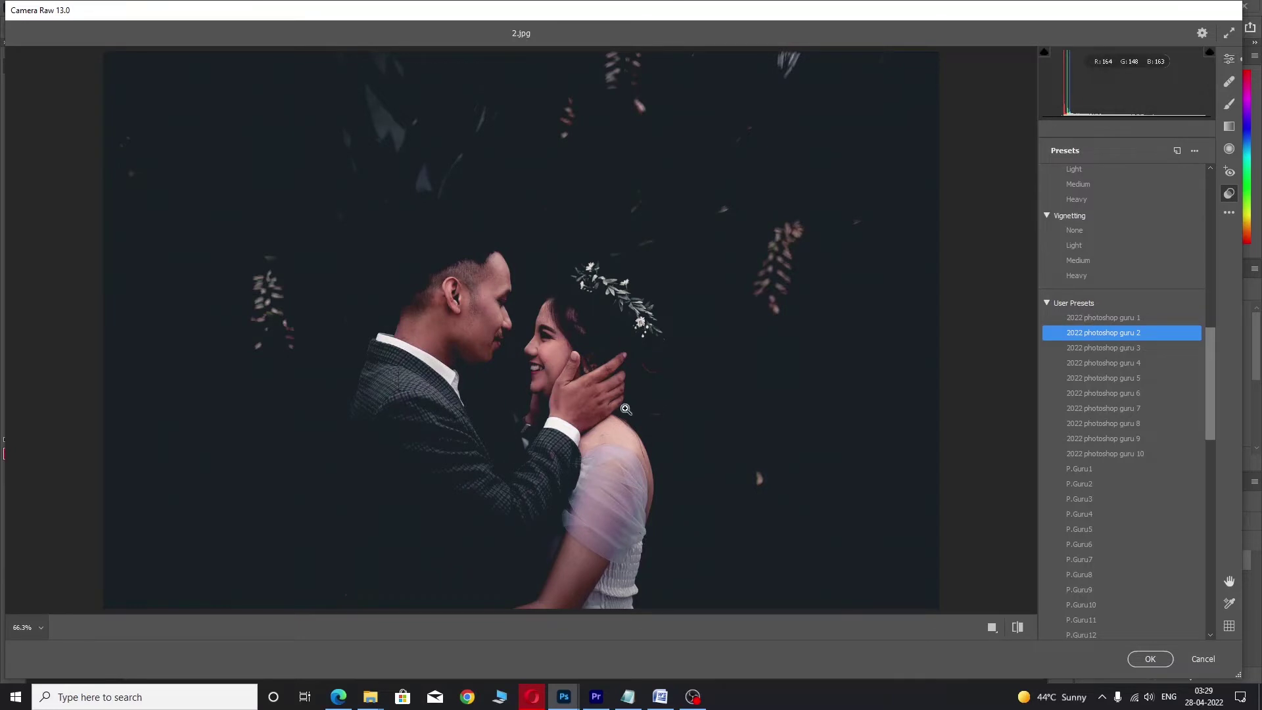
{"action": "left_click", "coordinate": [1129, 350]}
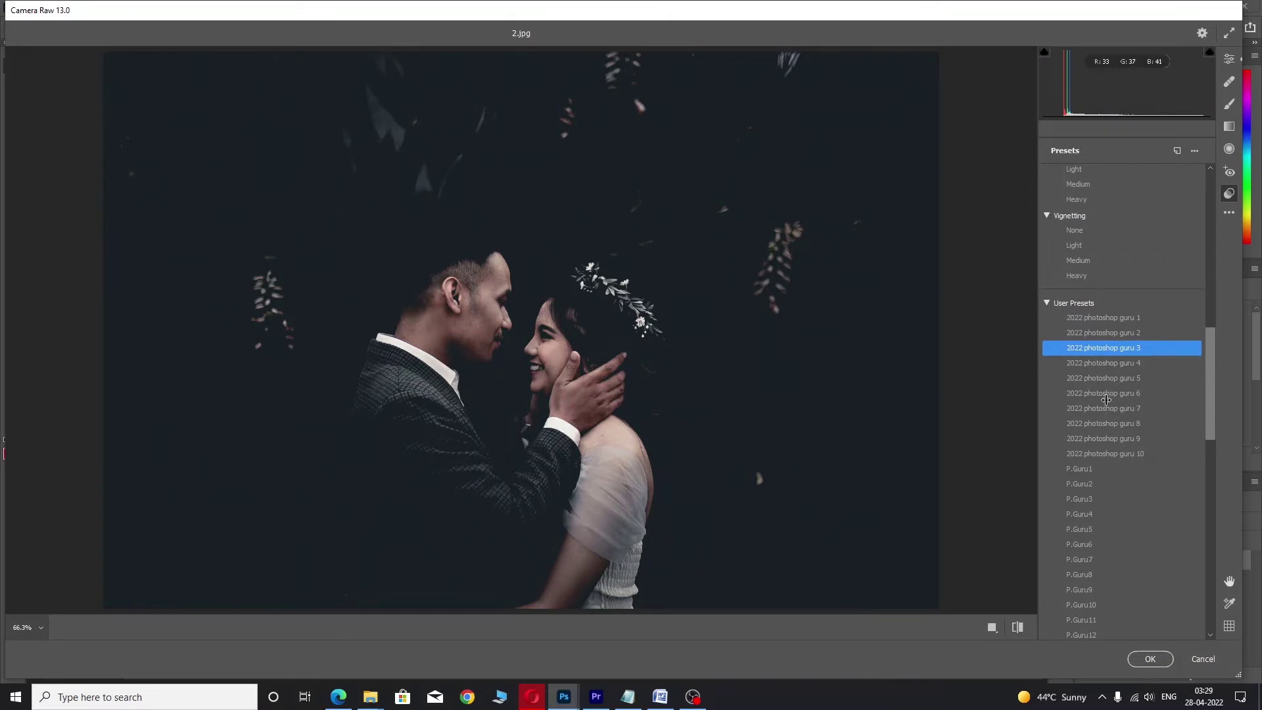
{"action": "left_click", "coordinate": [1117, 363]}
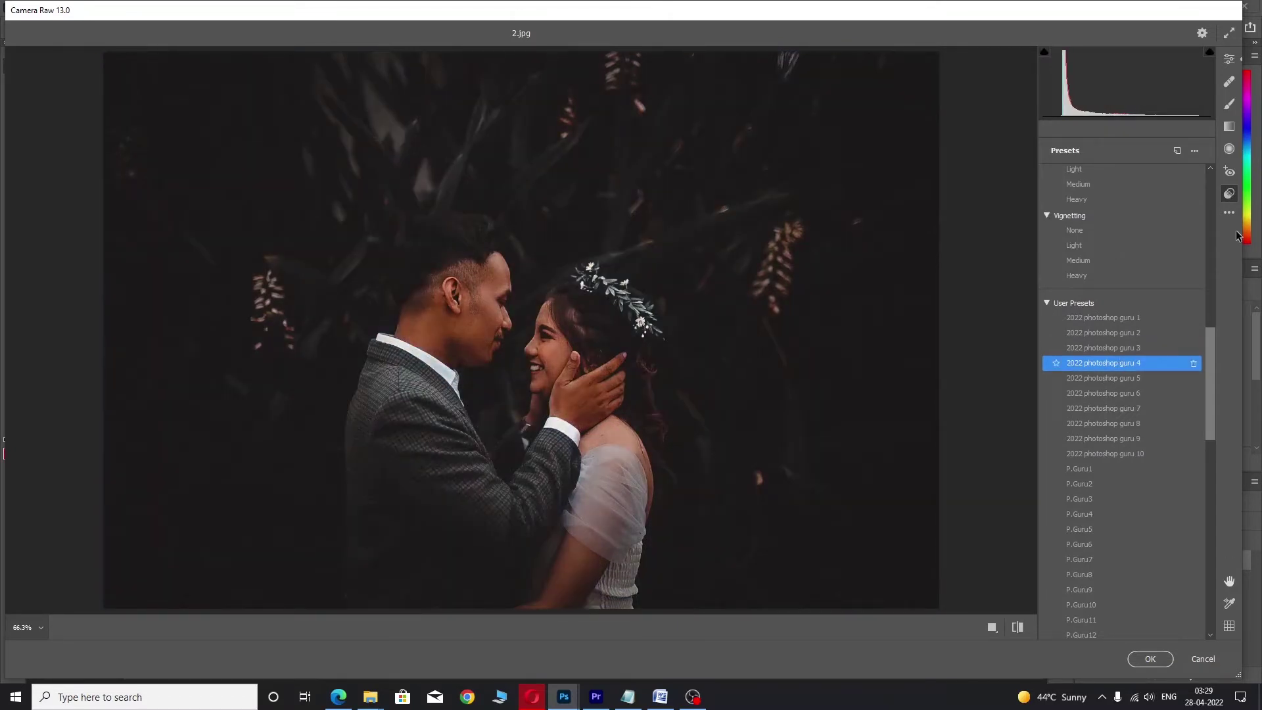
- Deepen the Effects vignetting to -62, then return to the preset list
{"action": "left_click", "coordinate": [1229, 59]}
{"action": "left_click_drag", "start_coordinate": [1095, 447], "coordinate": [1078, 445]}
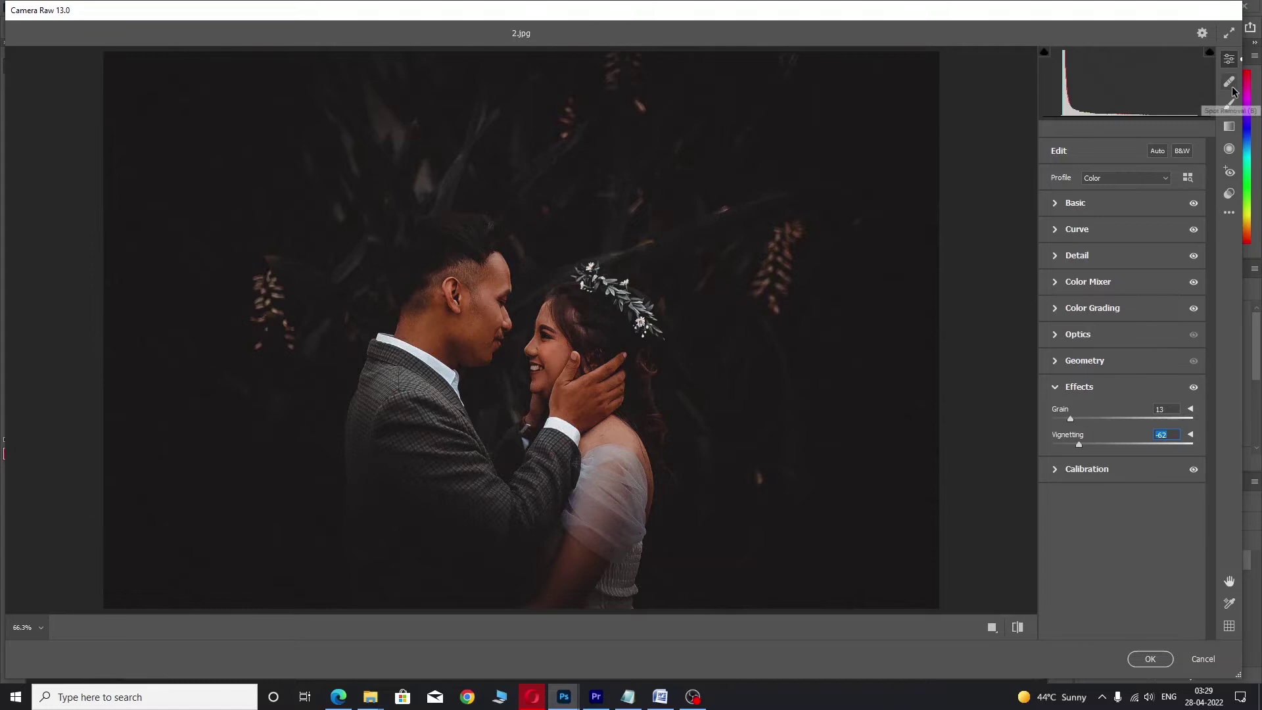
{"action": "left_click", "coordinate": [1229, 193]}
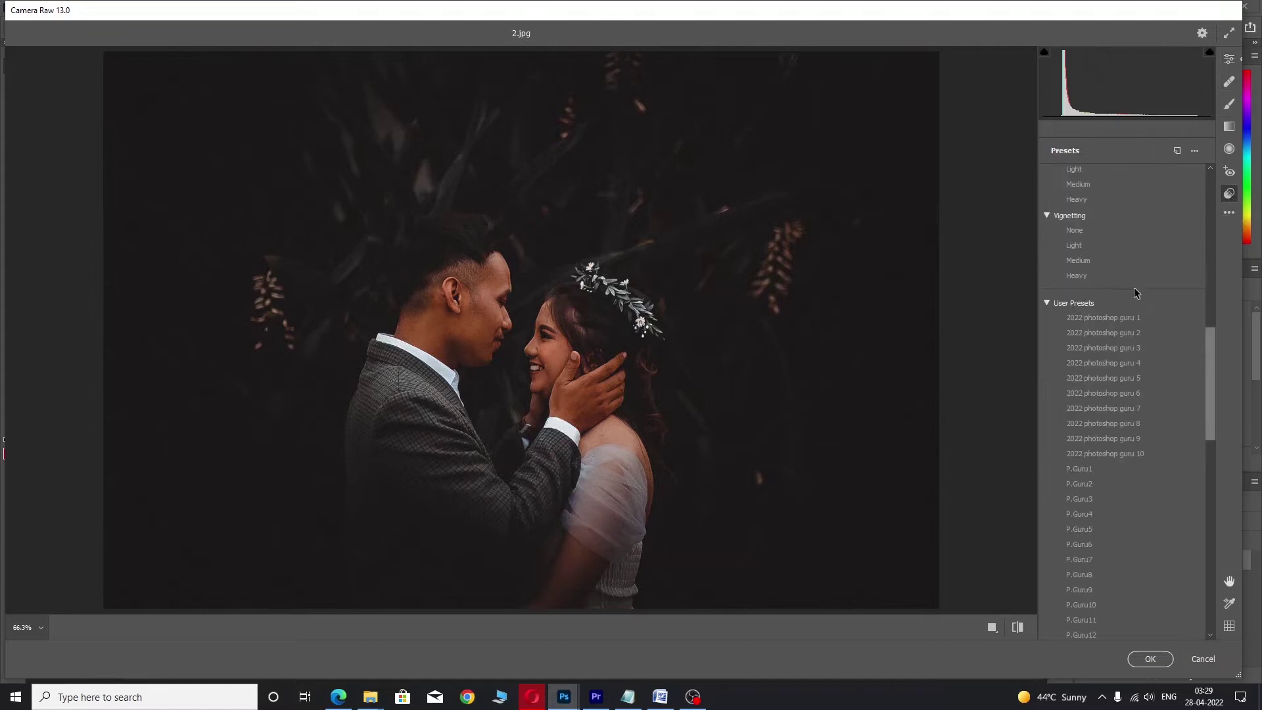
- Cycle through user presets guru 5, 6 and black-and-white 7, ending on teal guru 8
{"action": "left_click", "coordinate": [1109, 379]}
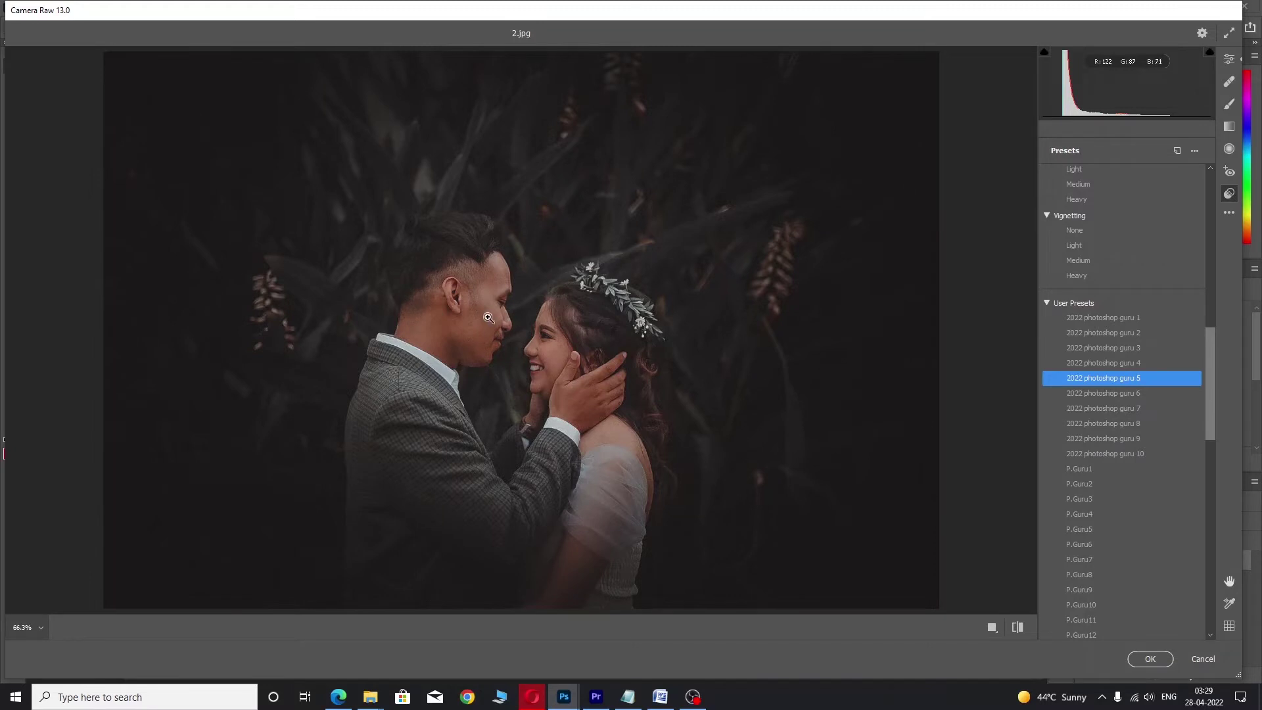
{"action": "left_click", "coordinate": [1093, 393]}
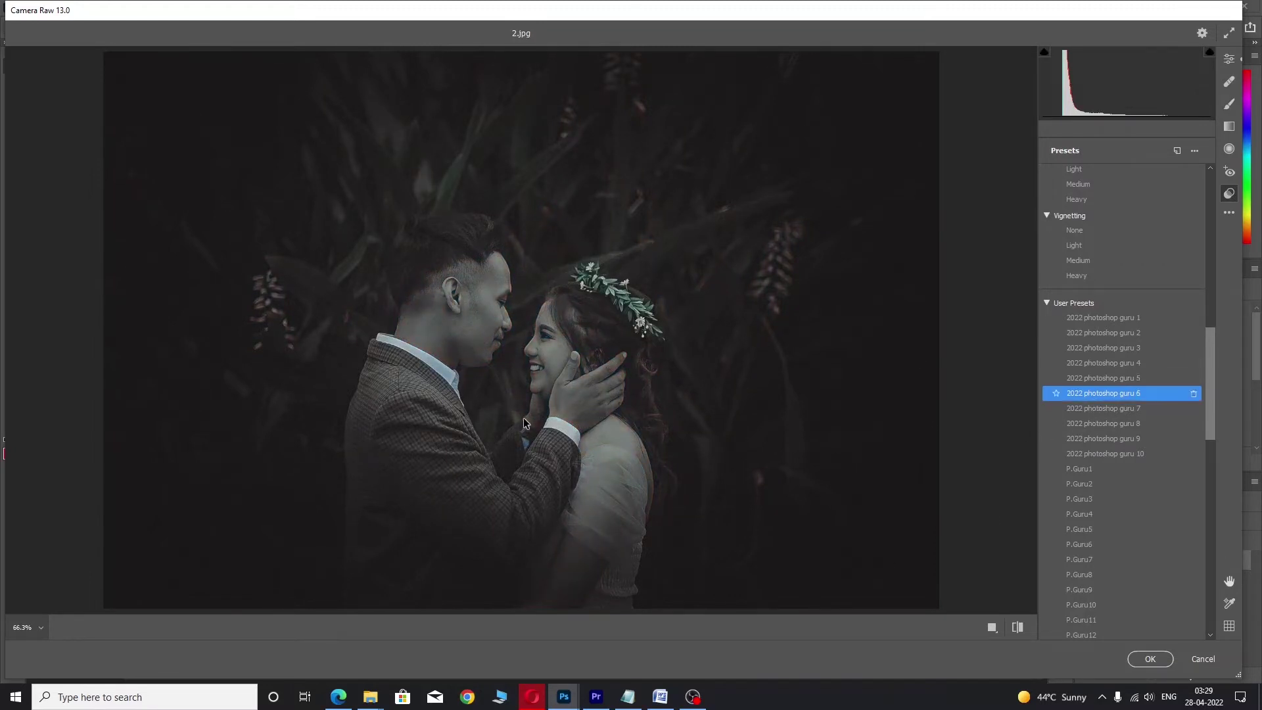
{"action": "left_click", "coordinate": [1126, 408]}
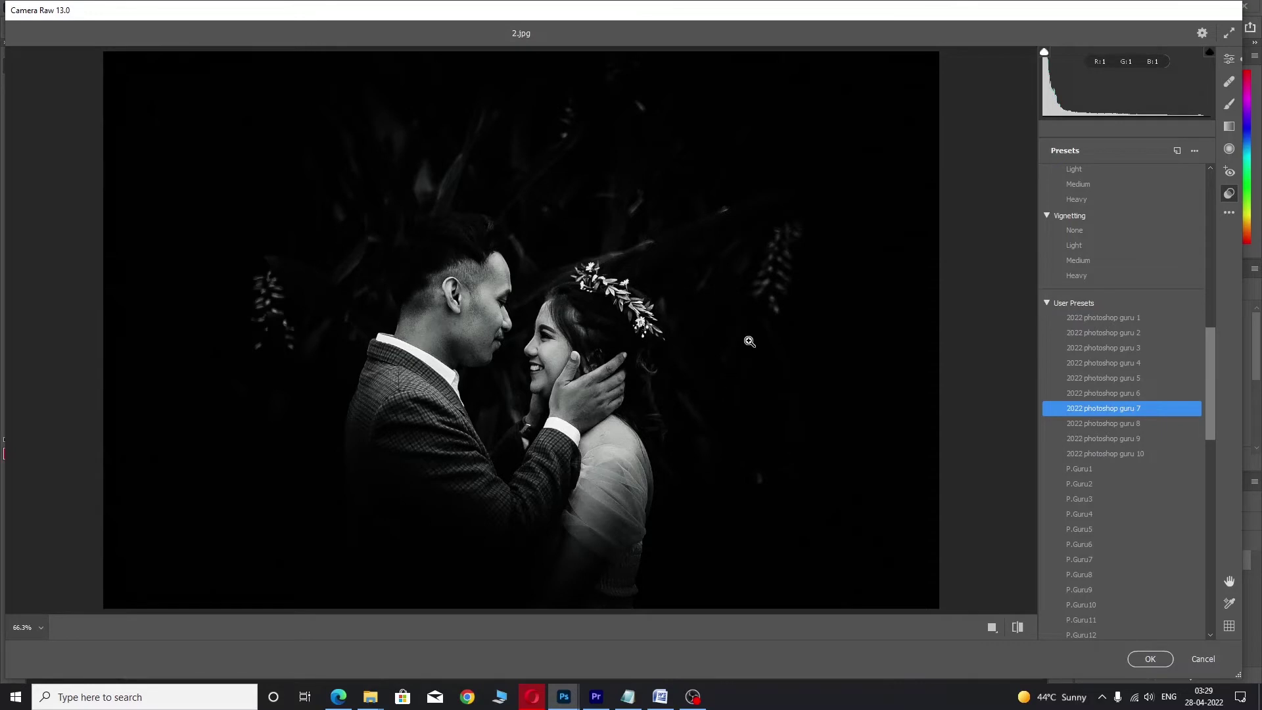
{"action": "left_click", "coordinate": [1102, 425]}
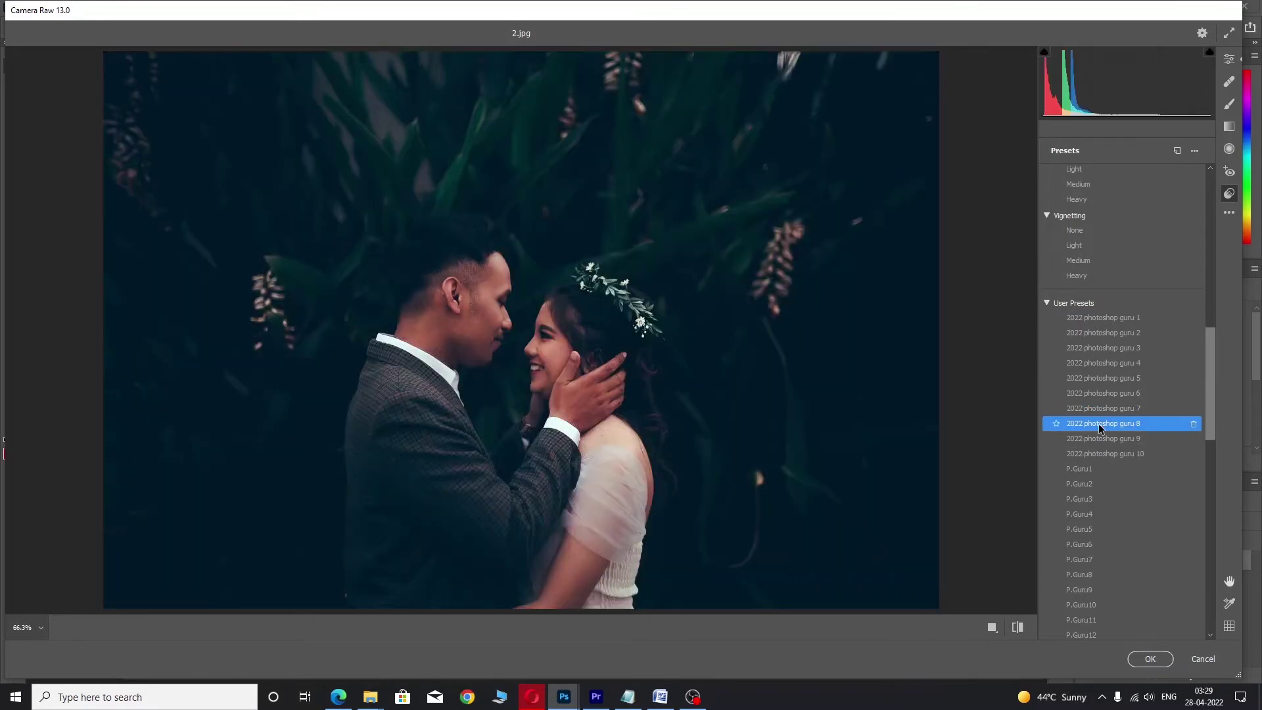
{"action": "left_click", "coordinate": [1222, 60]}
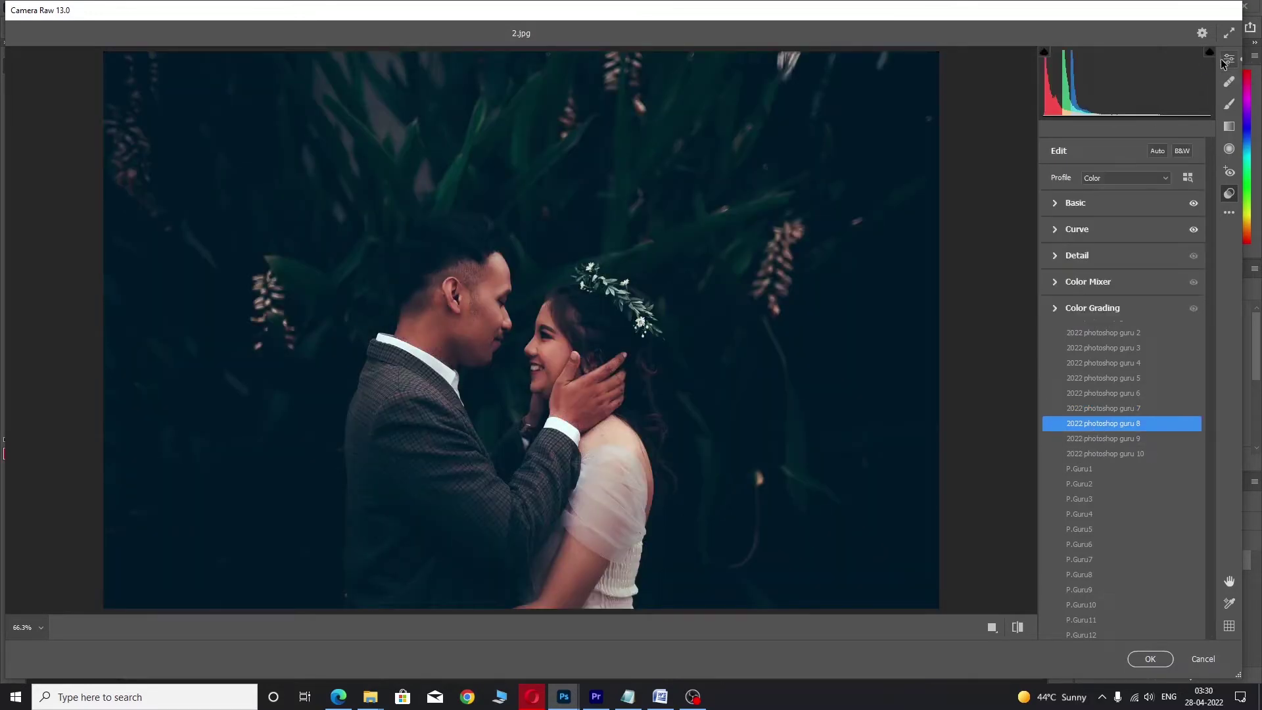
- Strengthen the vignette, then try the warm guru 9 preset with deeper vignetting
{"action": "left_click_drag", "start_coordinate": [1123, 443], "coordinate": [1090, 444]}
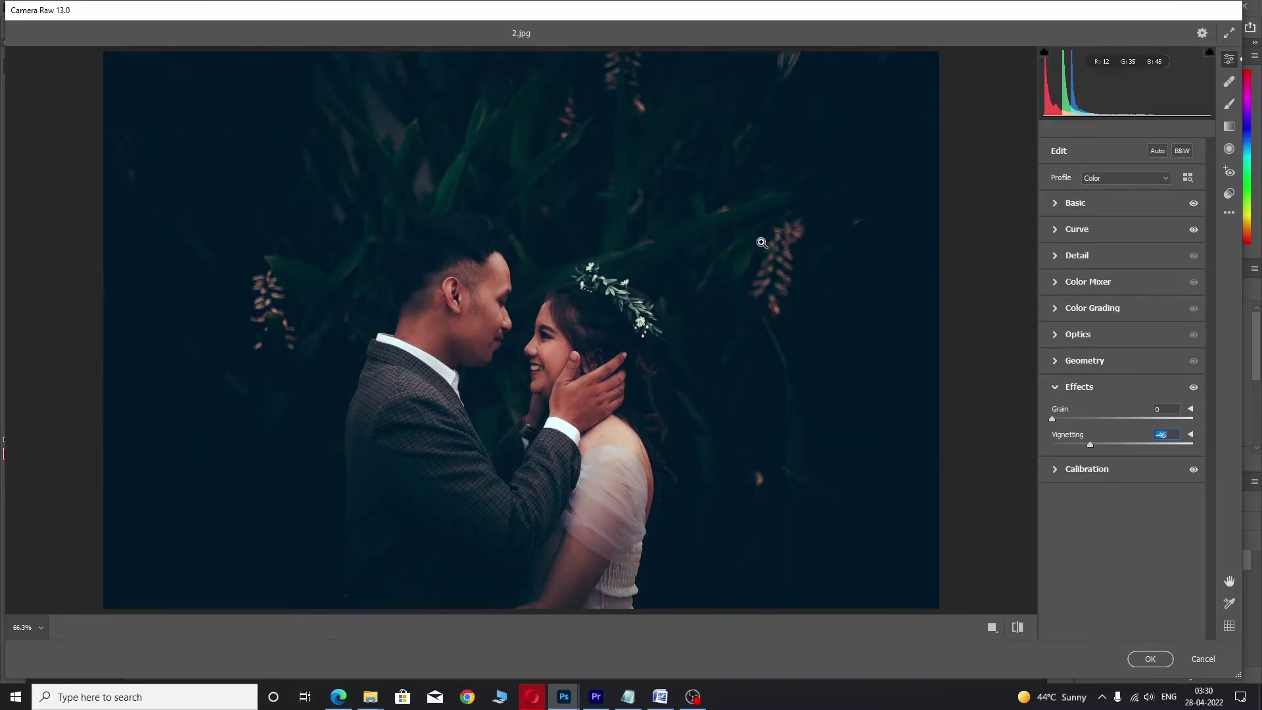
{"action": "left_click", "coordinate": [1229, 194]}
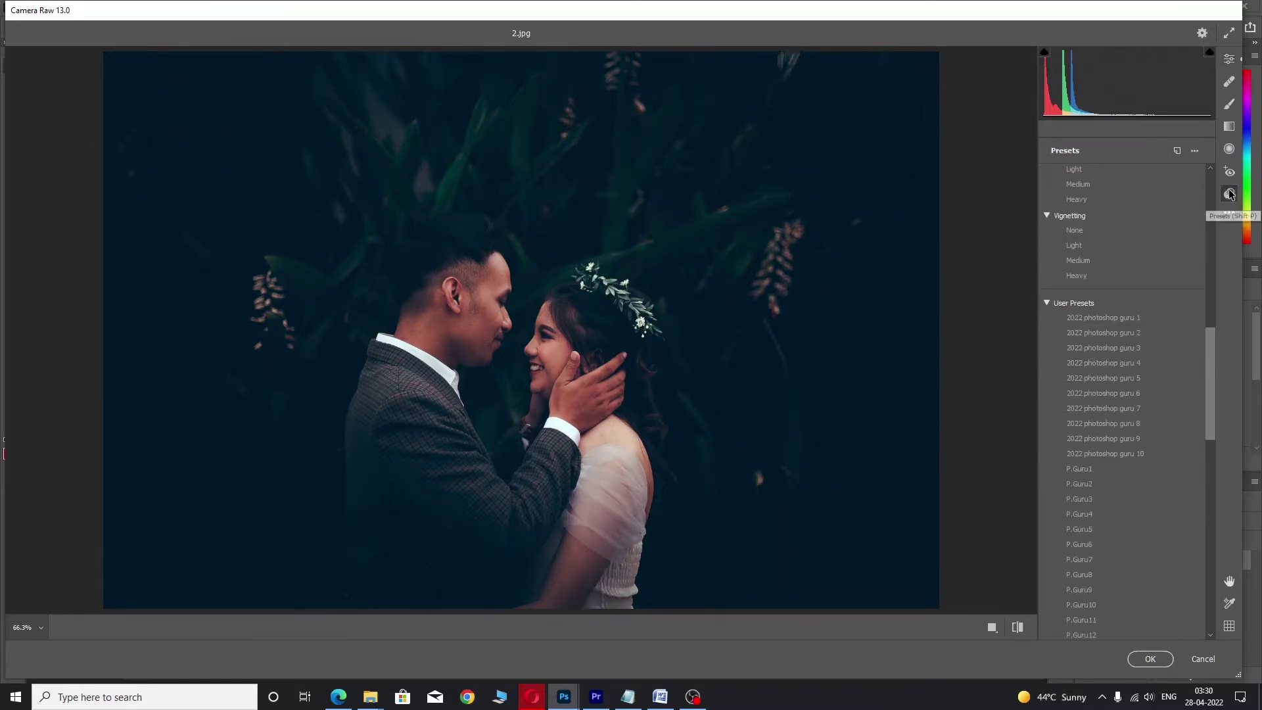
{"action": "left_click", "coordinate": [1125, 439]}
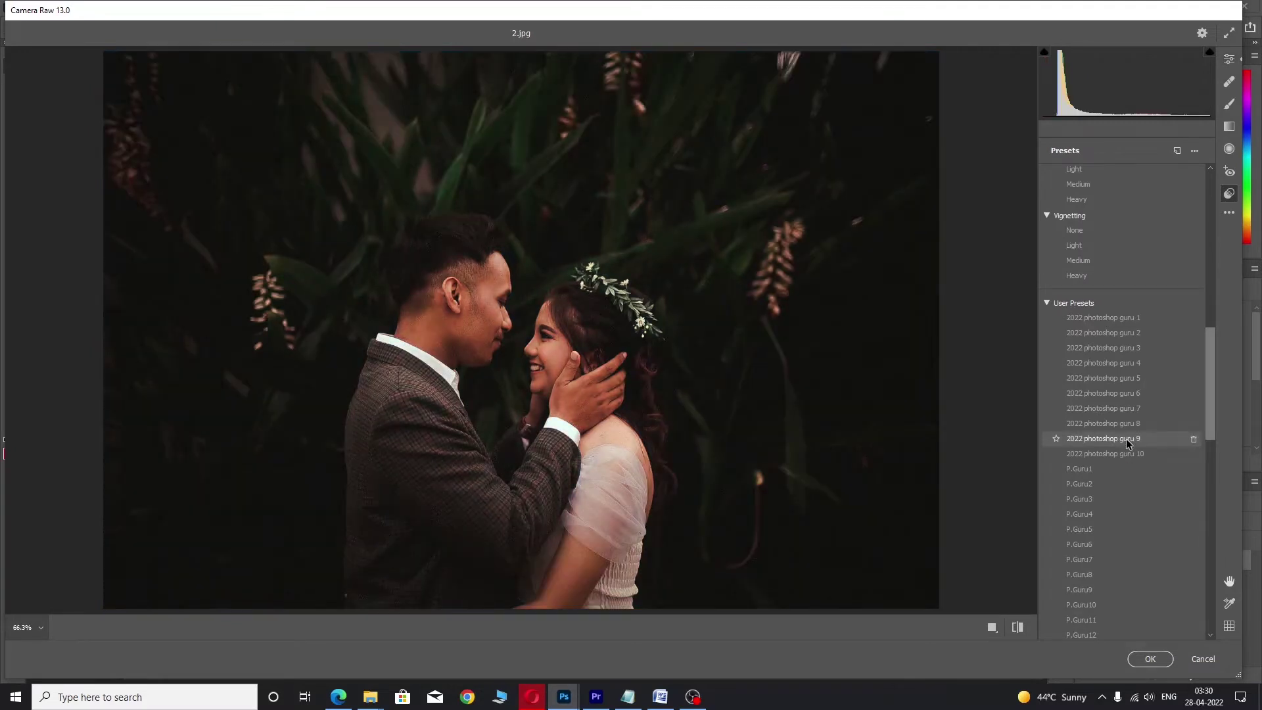
{"action": "left_click", "coordinate": [1226, 56]}
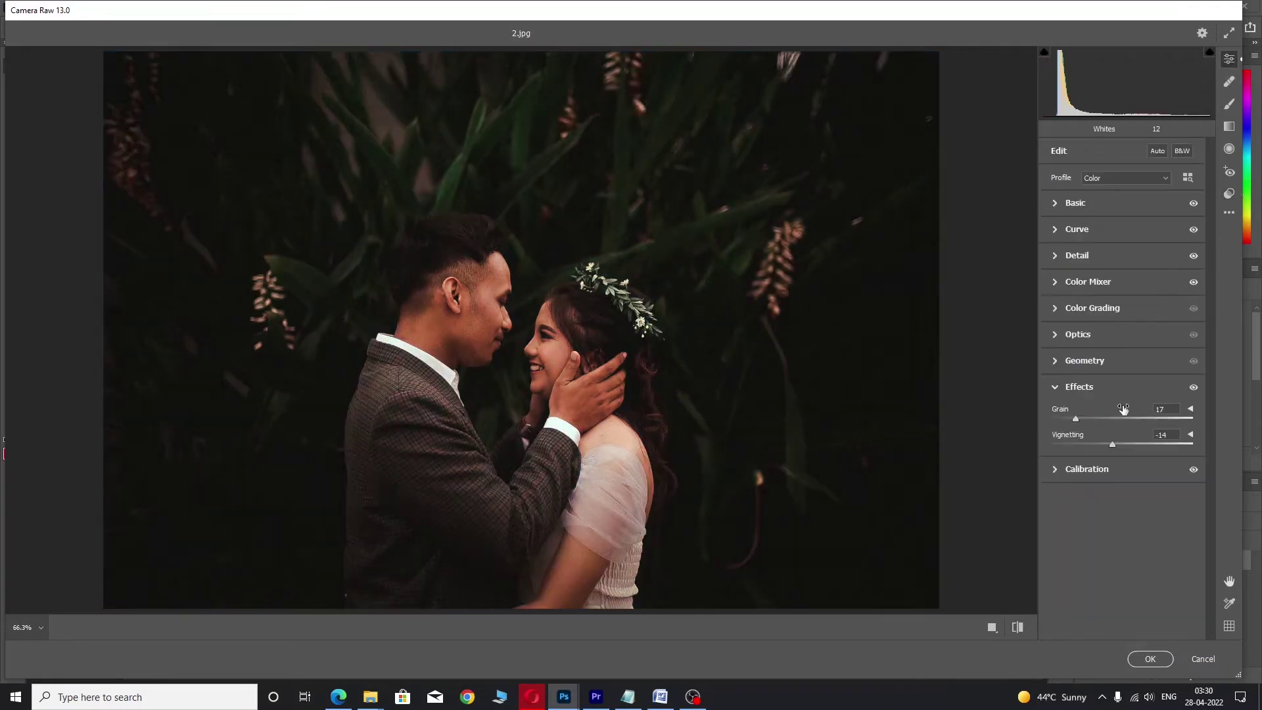
{"action": "left_click_drag", "start_coordinate": [1089, 449], "coordinate": [1081, 444]}
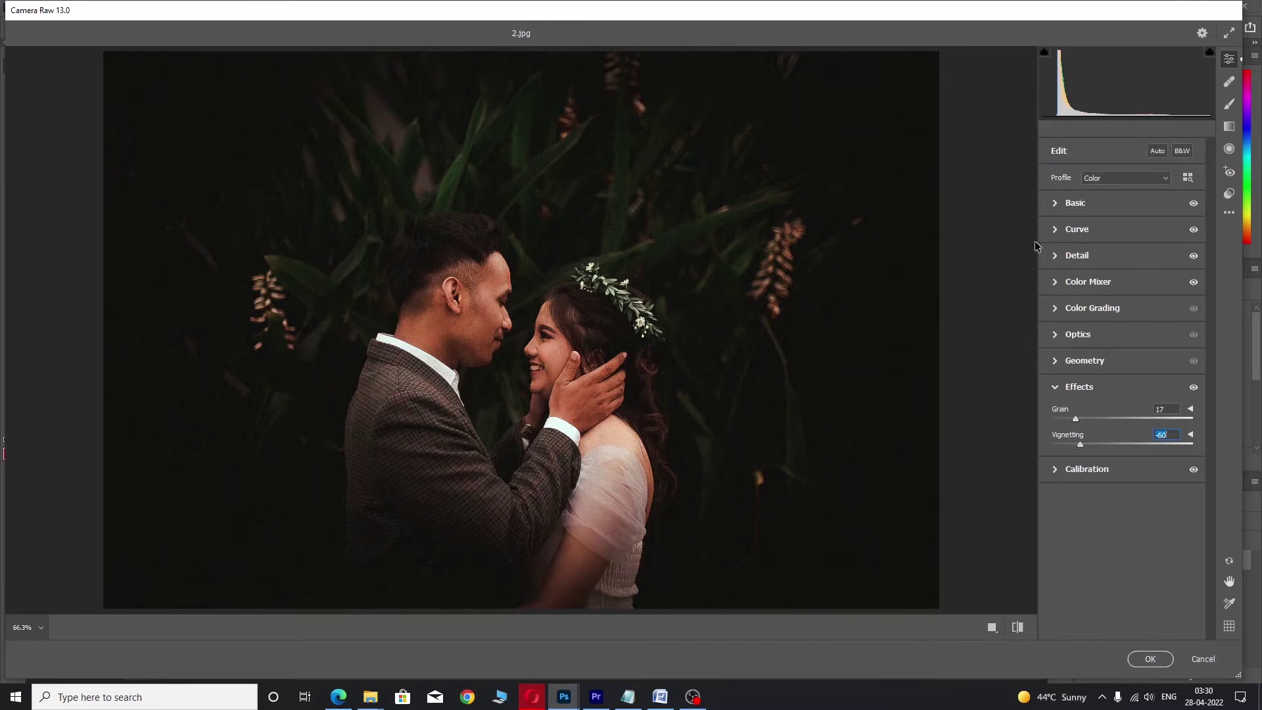
- Choose the 2022 photoshop guru 2 preset and commit the Camera Raw edit with OK
{"action": "left_click", "coordinate": [1230, 196]}
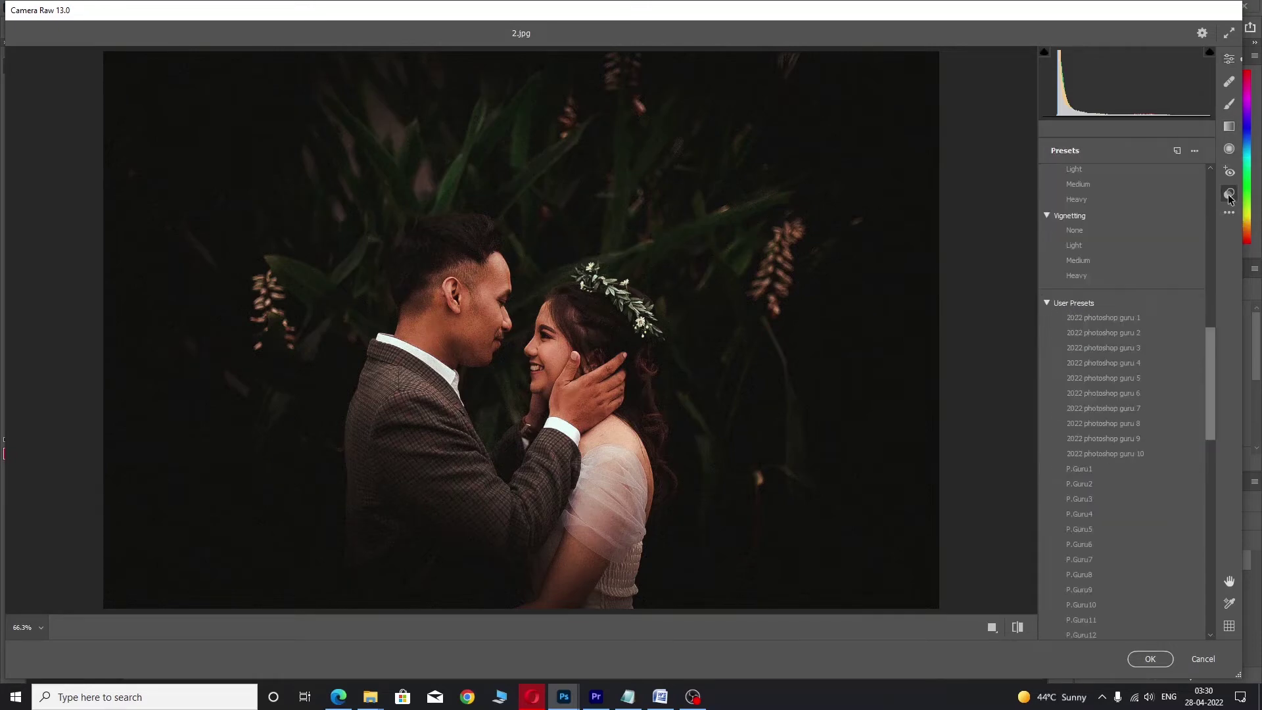
{"action": "left_click", "coordinate": [1131, 337]}
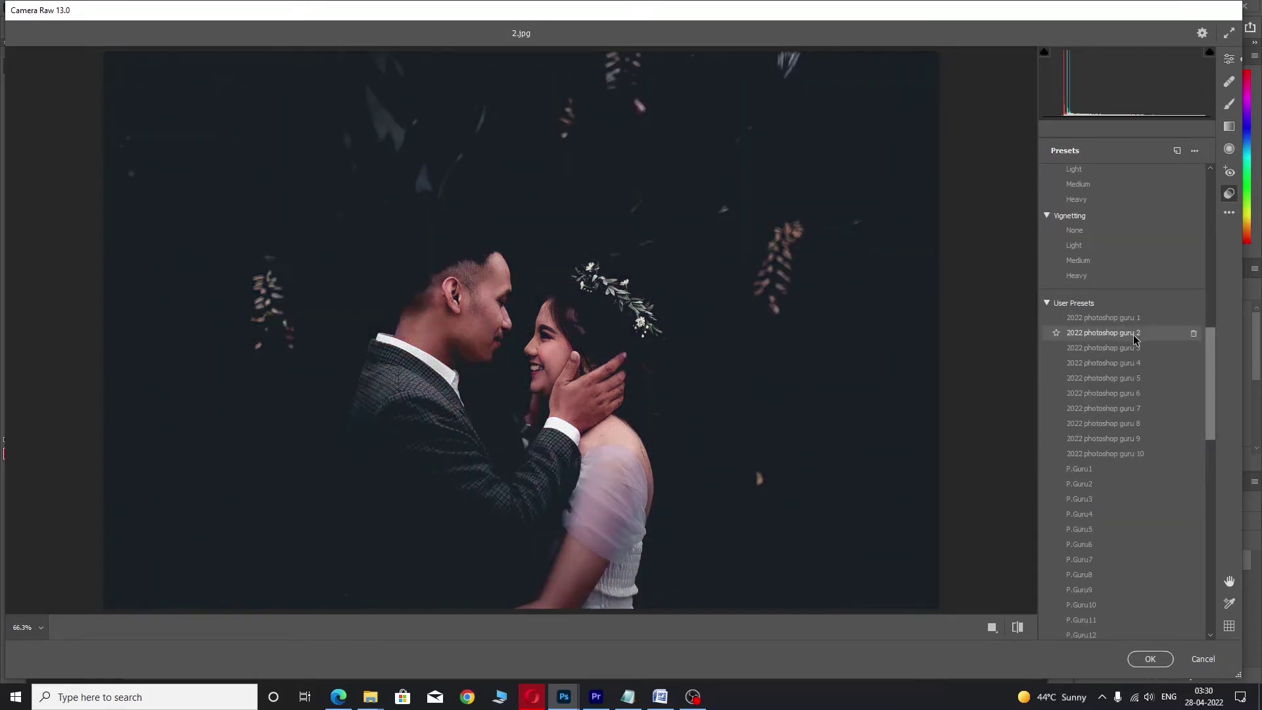
{"action": "left_click", "coordinate": [1134, 337]}
{"action": "left_click", "coordinate": [1147, 660]}
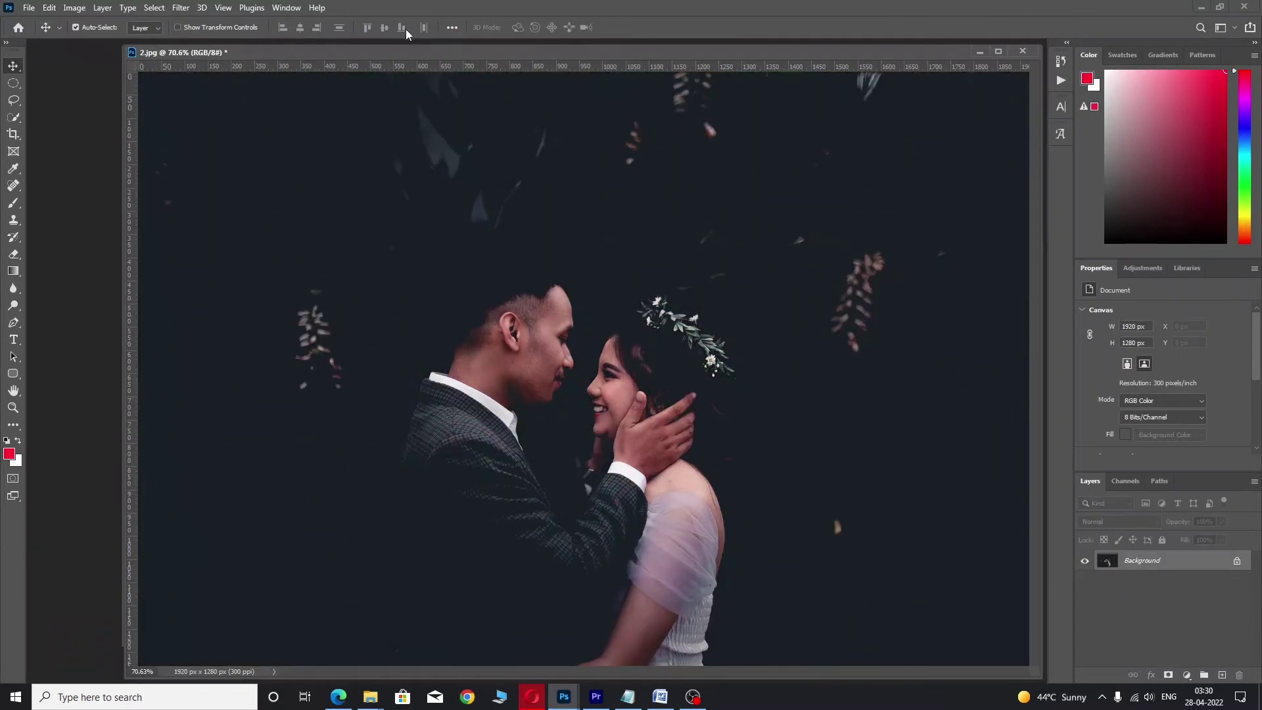
- Move the 2.jpg window aside and open 3.jpg via File > Open
{"action": "mouse_move", "coordinate": [398, 52]}
{"action": "left_mouse_down"}
{"action": "mouse_move", "coordinate": [486, 71]}
{"action": "mouse_move", "coordinate": [429, 83]}
{"action": "left_mouse_up"}
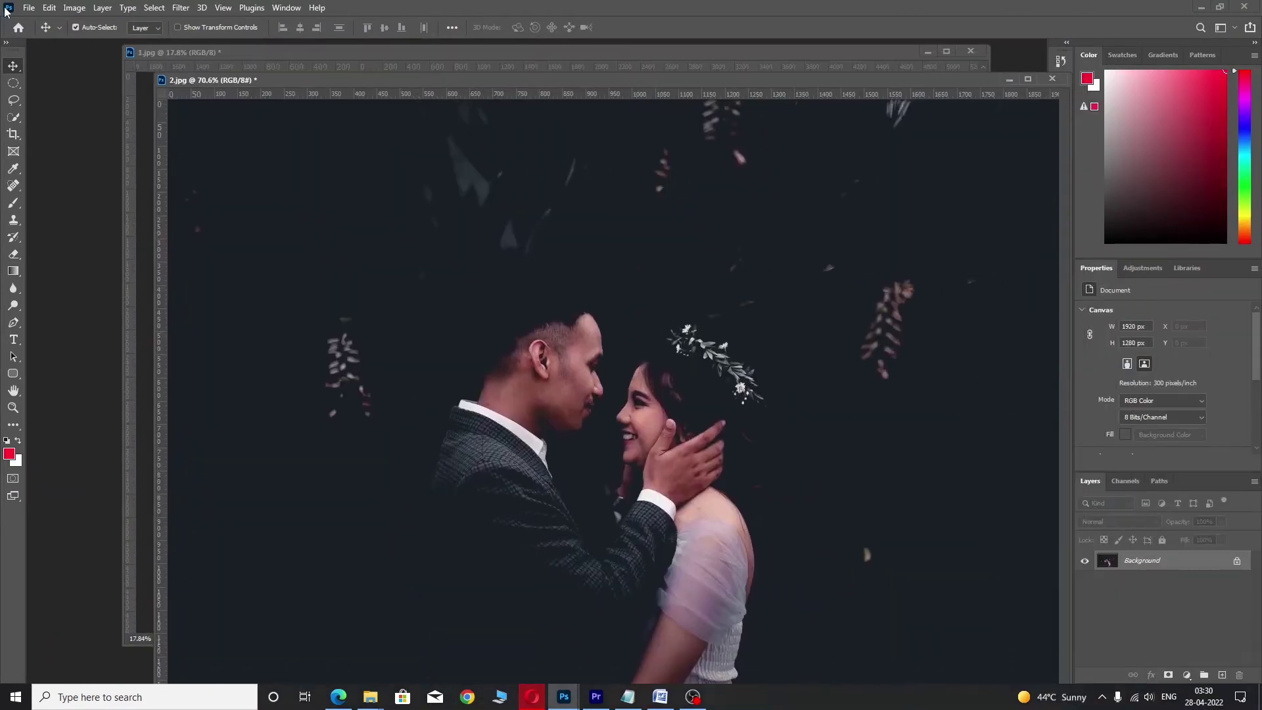
{"action": "left_click", "coordinate": [27, 9]}
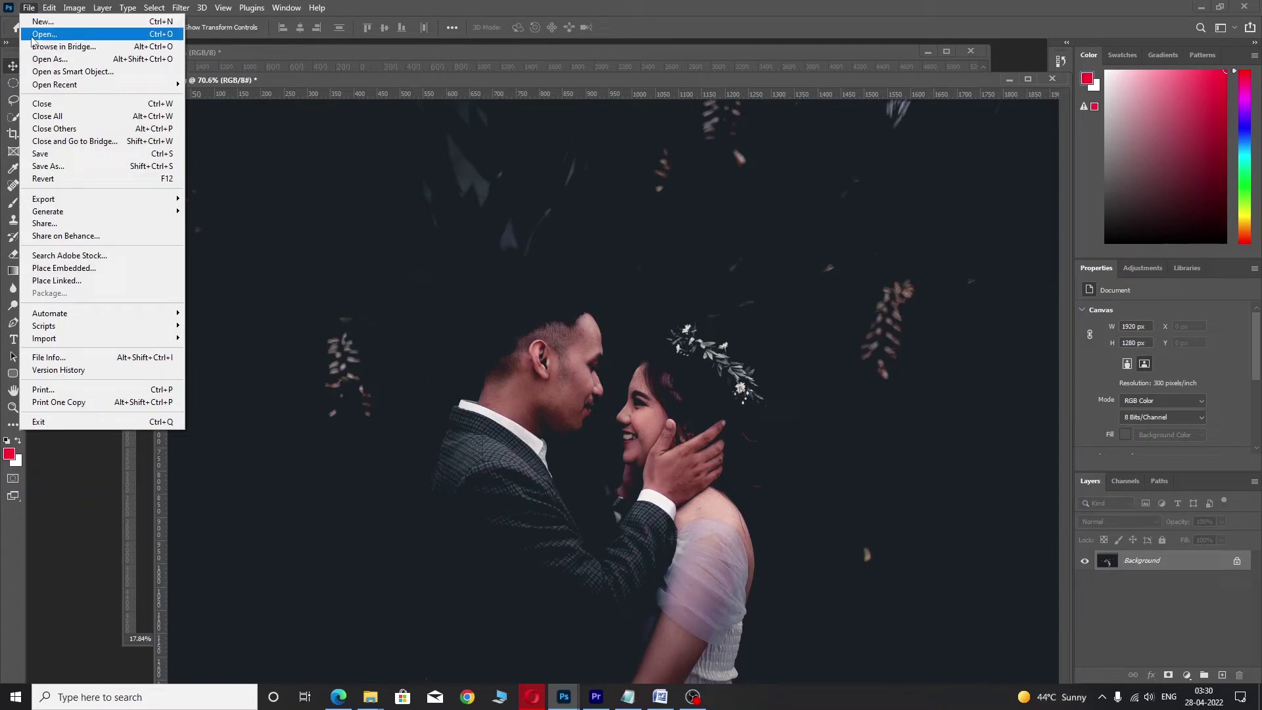
{"action": "left_click", "coordinate": [33, 37]}
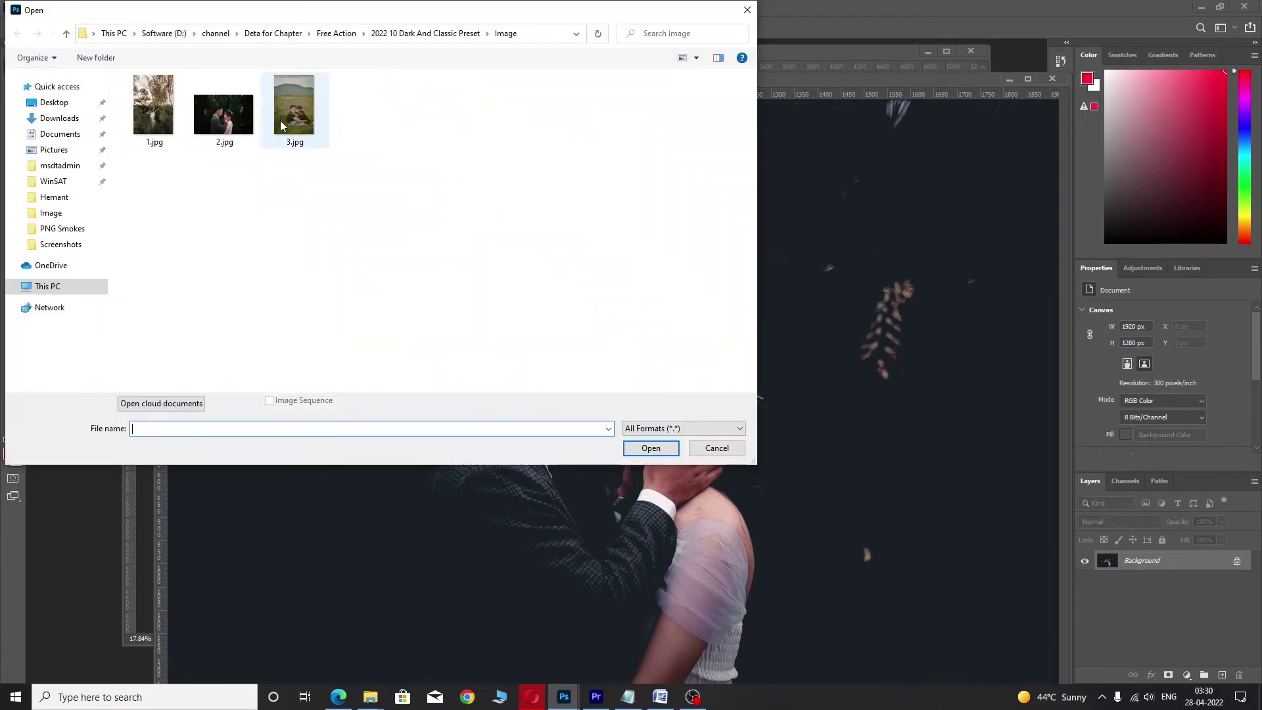
{"action": "left_click", "coordinate": [281, 126]}
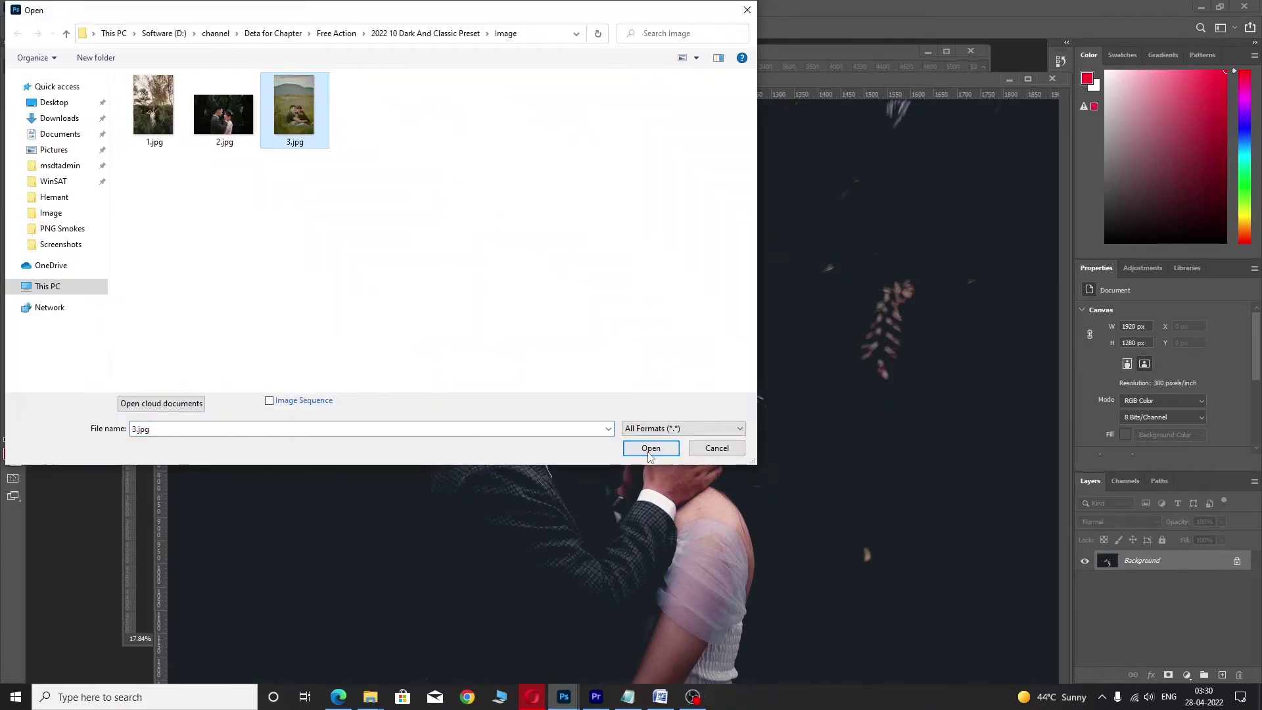
{"action": "left_click", "coordinate": [651, 447]}
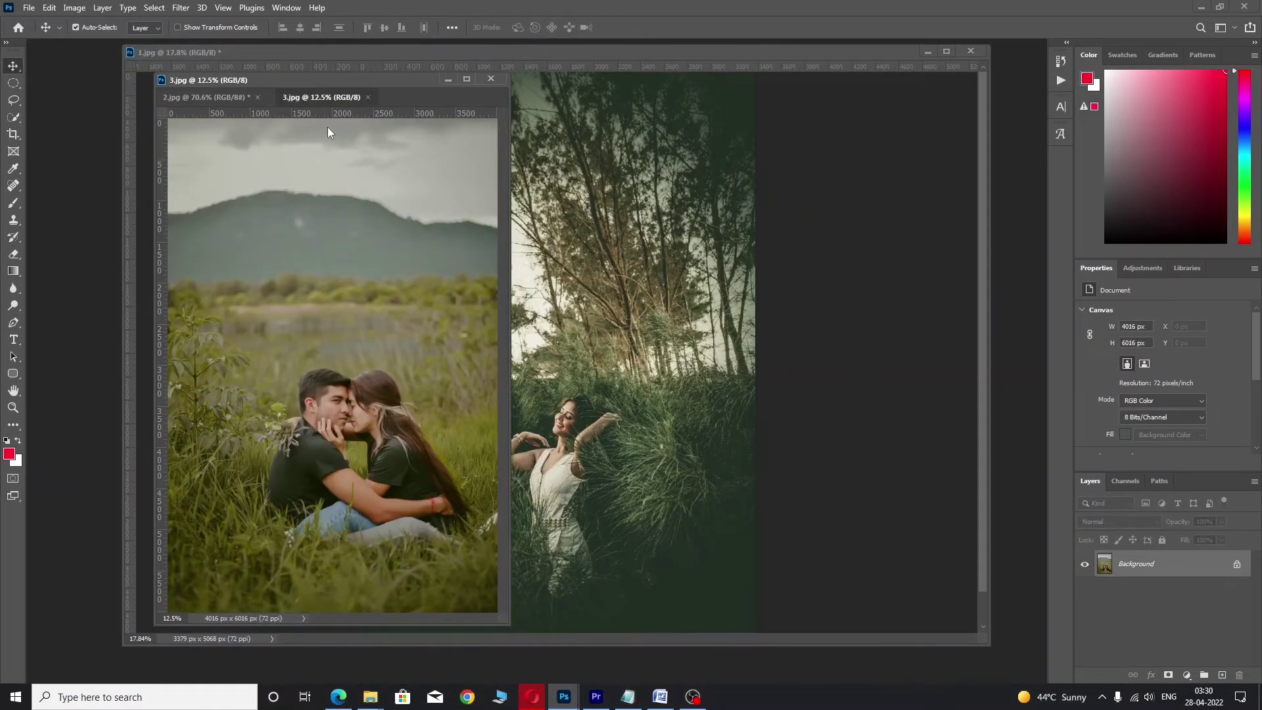
- Float 3.jpg in its own window, fit it to screen, and launch the Camera Raw Filter
{"action": "left_click_drag", "start_coordinate": [296, 103], "coordinate": [346, 119]}
{"action": "key", "text": "z"}
{"action": "right_click", "coordinate": [478, 308]}
{"action": "left_click", "coordinate": [478, 306]}
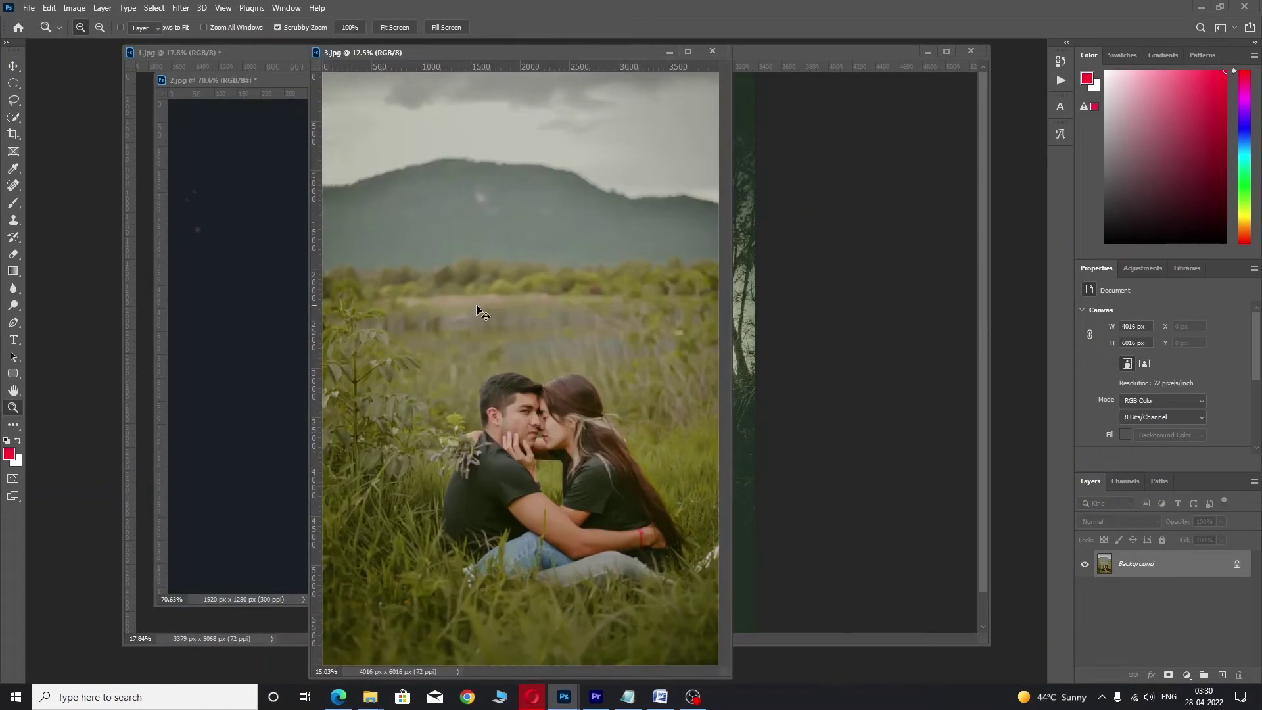
{"action": "key", "text": "v"}
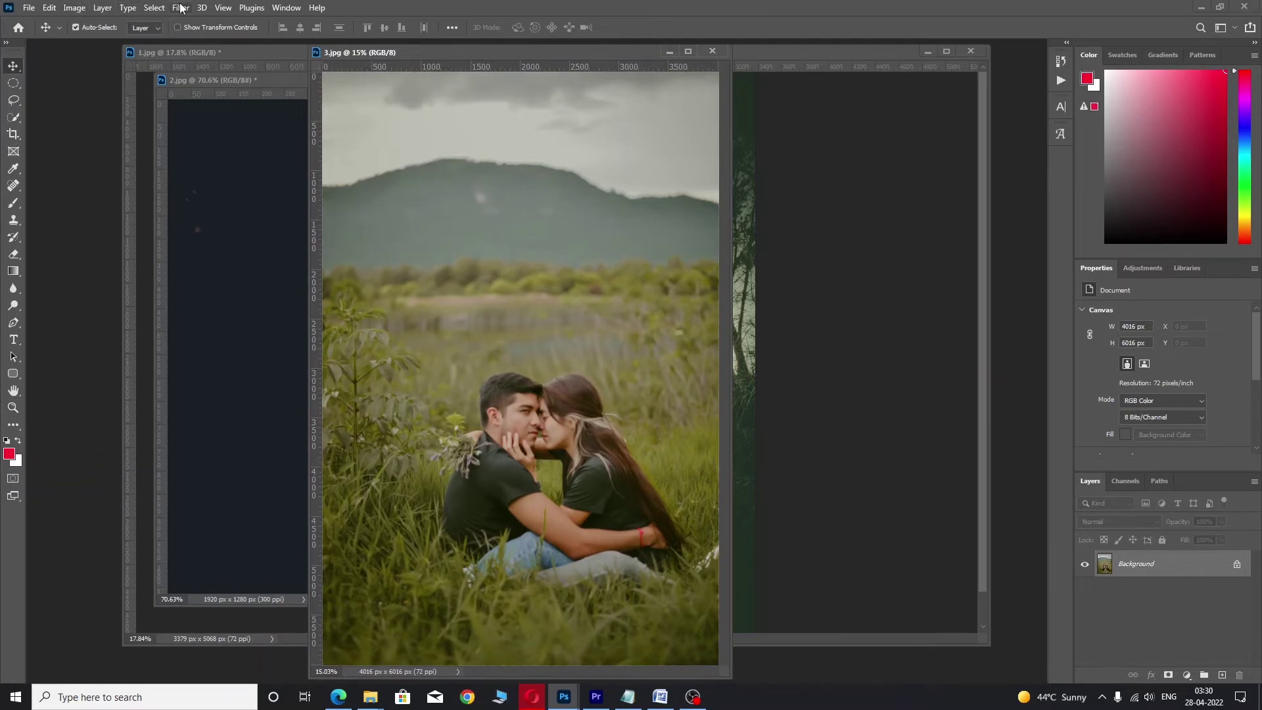
{"action": "left_click", "coordinate": [180, 8]}
{"action": "left_click", "coordinate": [189, 106]}
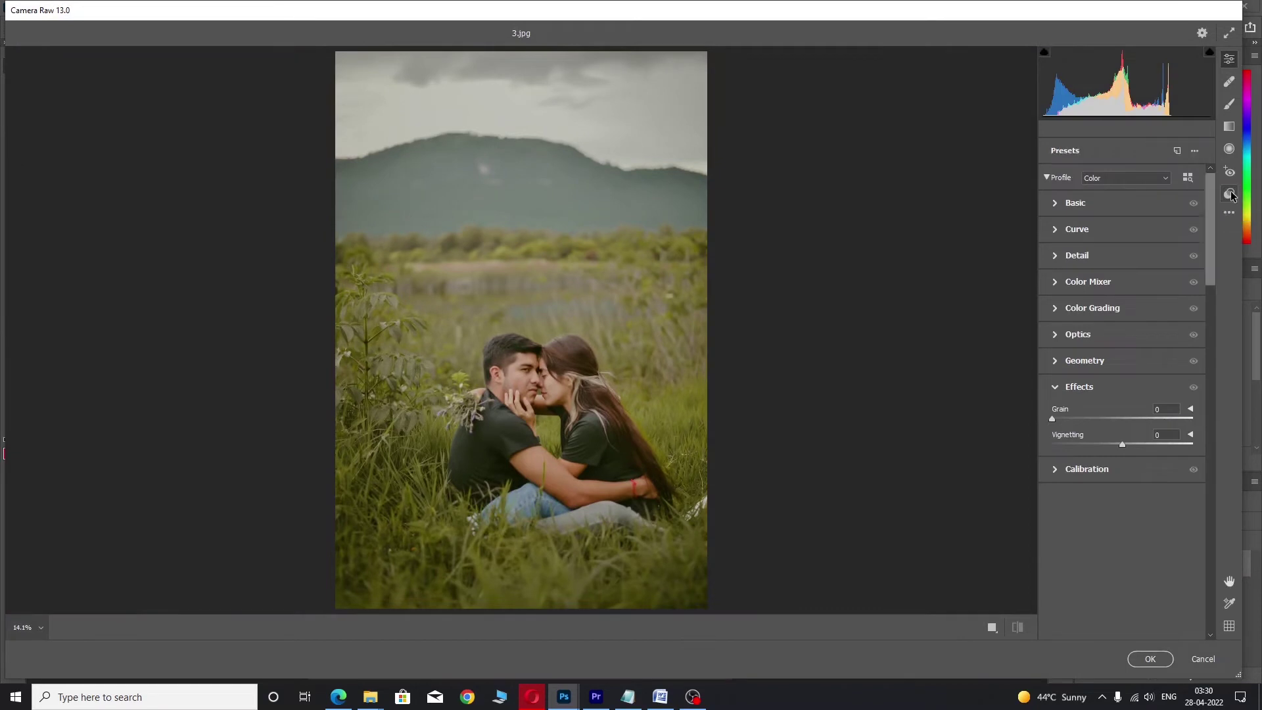
- Apply the 2022 photoshop guru 1 preset to 3.jpg and lighten vignetting from -98 to about -38
{"action": "left_click", "coordinate": [1229, 193]}
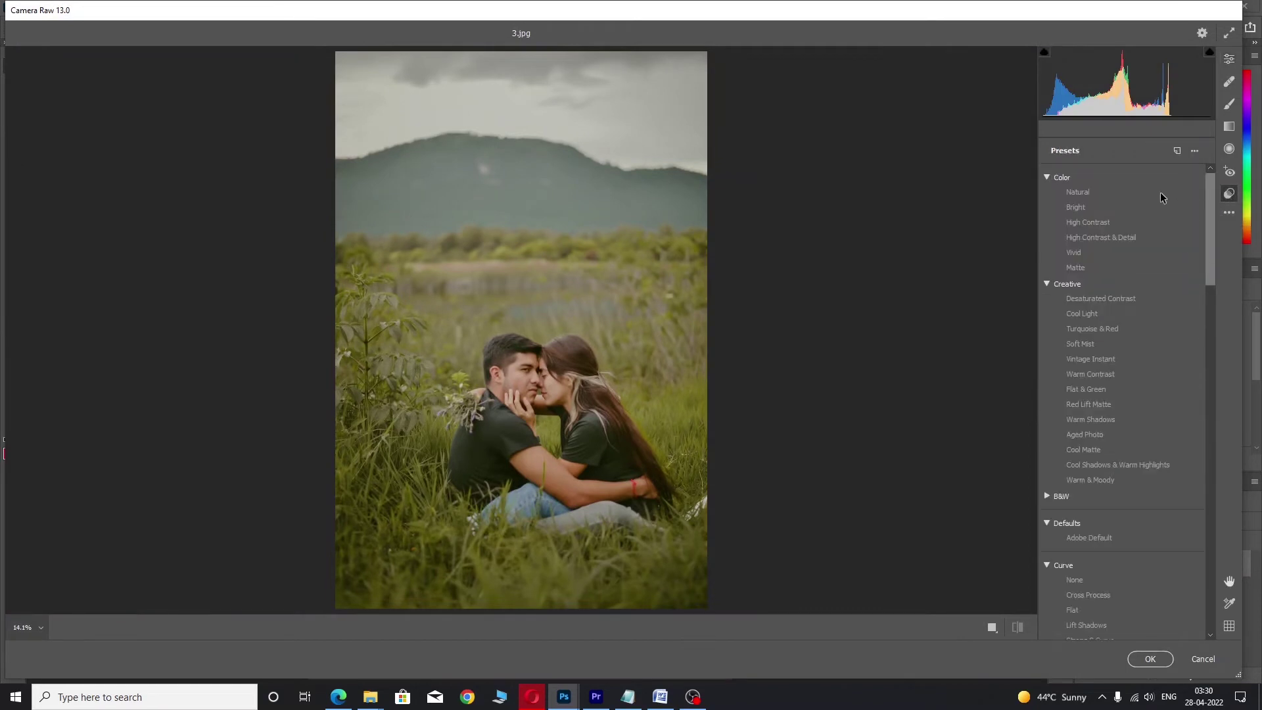
{"action": "mouse_move", "coordinate": [1212, 247]}
{"action": "left_mouse_down"}
{"action": "mouse_move", "coordinate": [1220, 439]}
{"action": "mouse_move", "coordinate": [1208, 333]}
{"action": "left_mouse_up"}
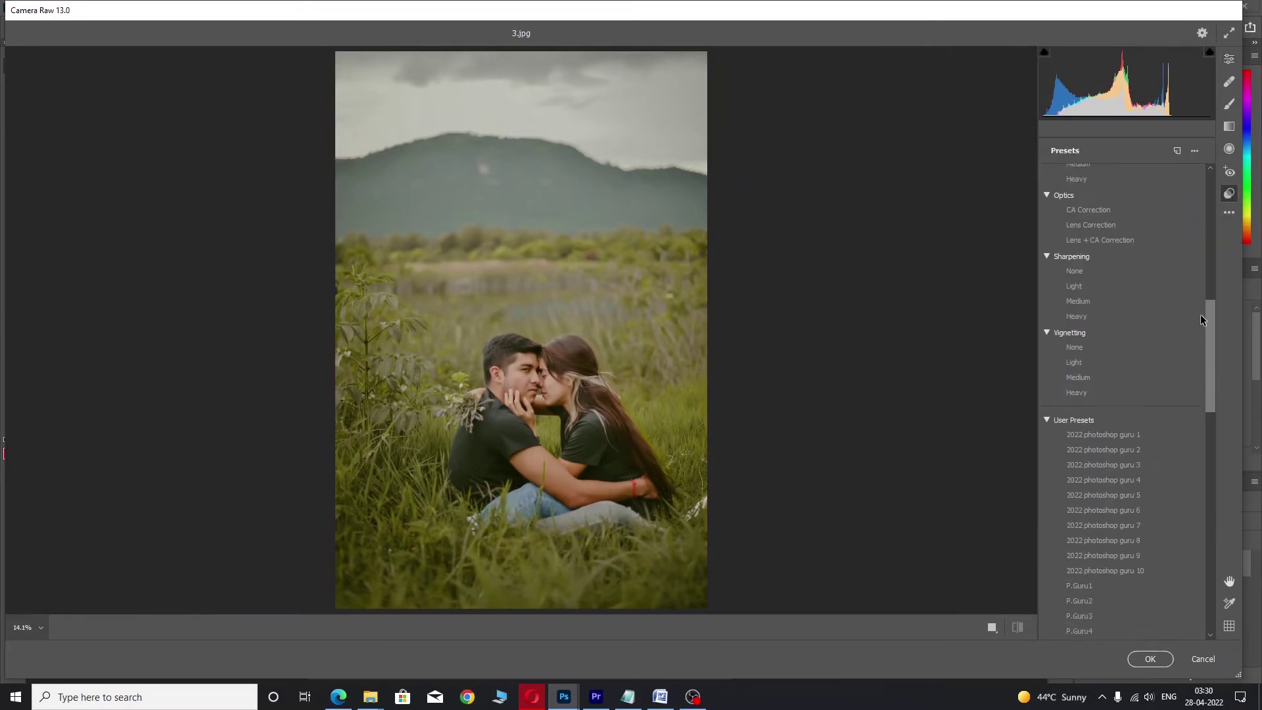
{"action": "left_click", "coordinate": [1093, 435]}
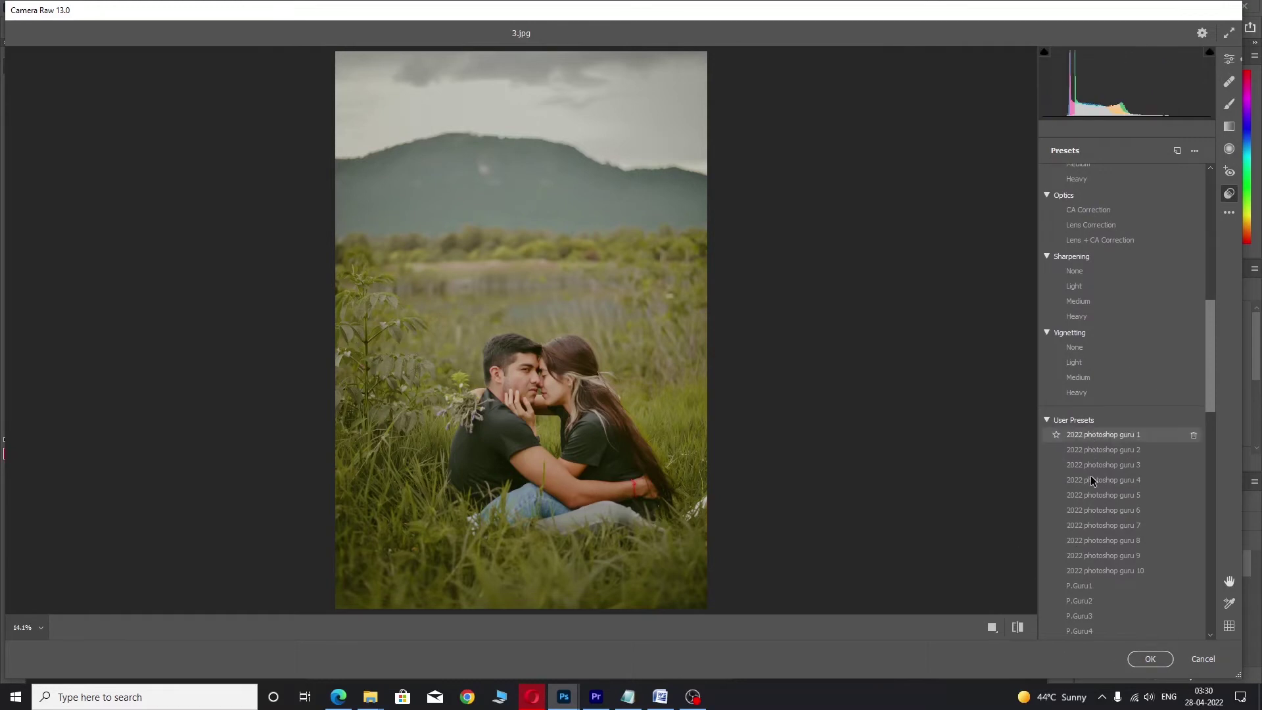
{"action": "left_click", "coordinate": [1083, 437]}
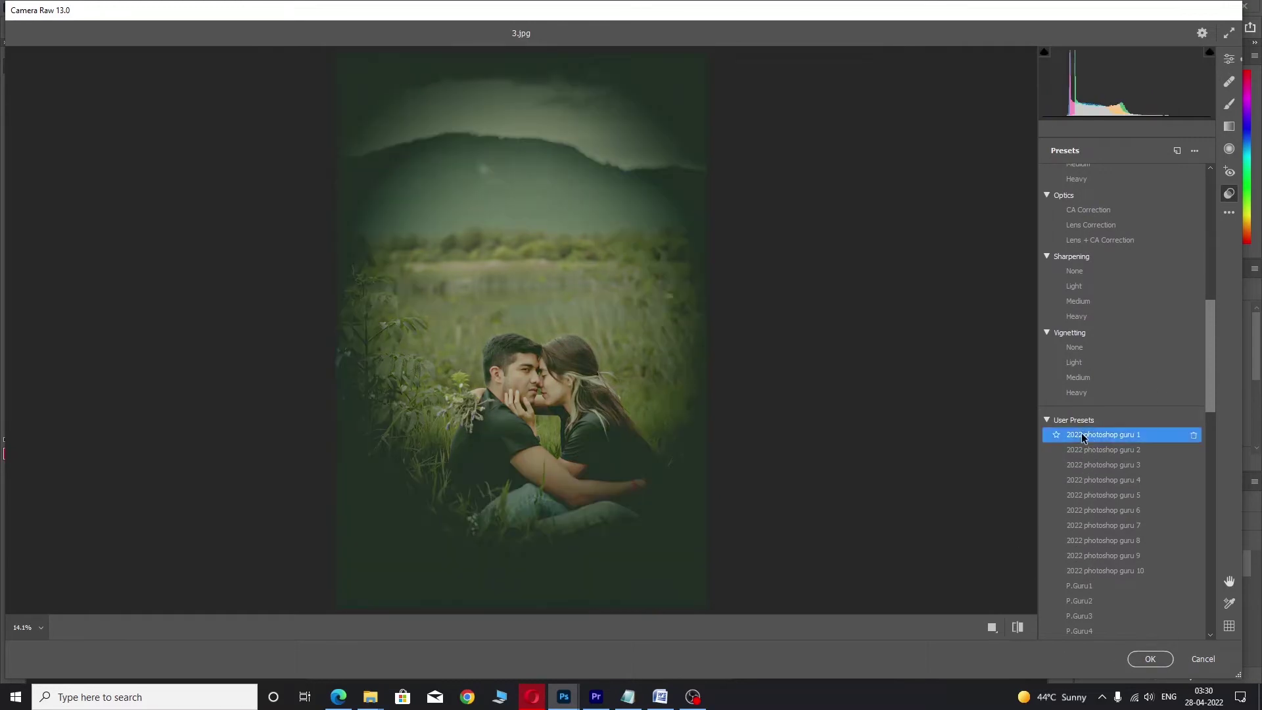
{"action": "left_click", "coordinate": [1228, 58]}
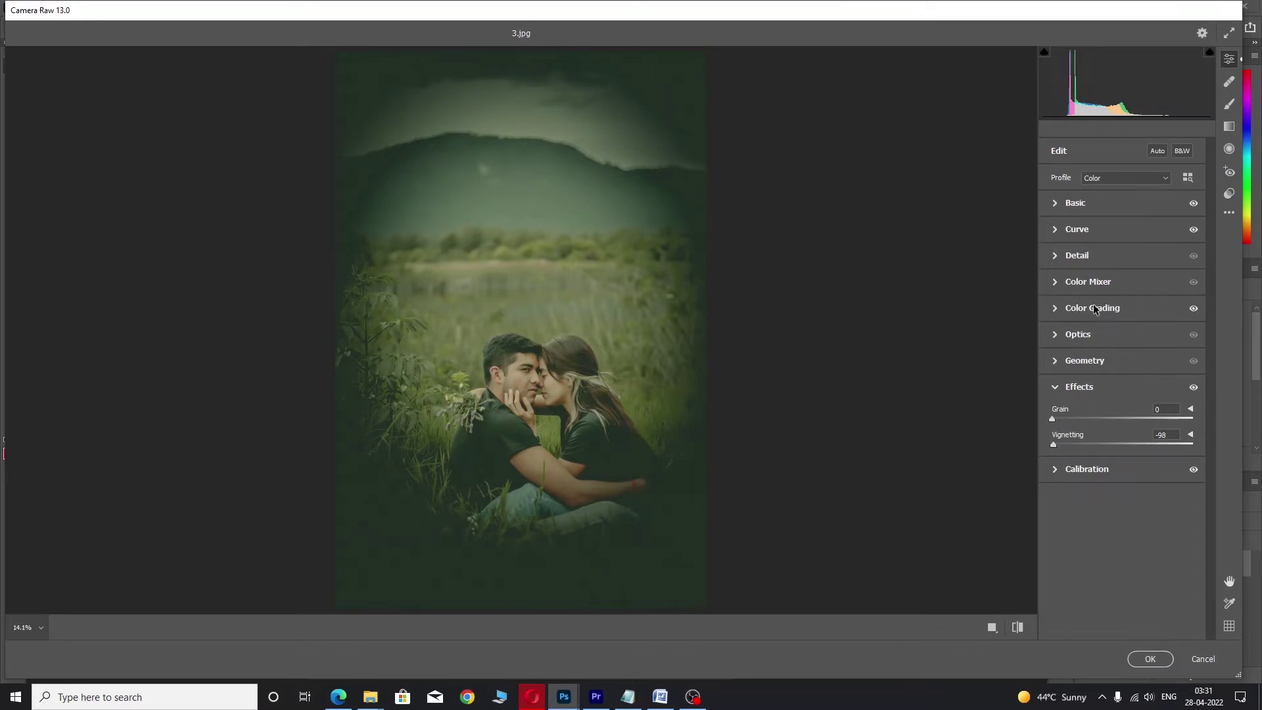
{"action": "mouse_move", "coordinate": [1055, 446]}
{"action": "left_mouse_down"}
{"action": "mouse_move", "coordinate": [1118, 459]}
{"action": "mouse_move", "coordinate": [1104, 462]}
{"action": "left_mouse_up"}
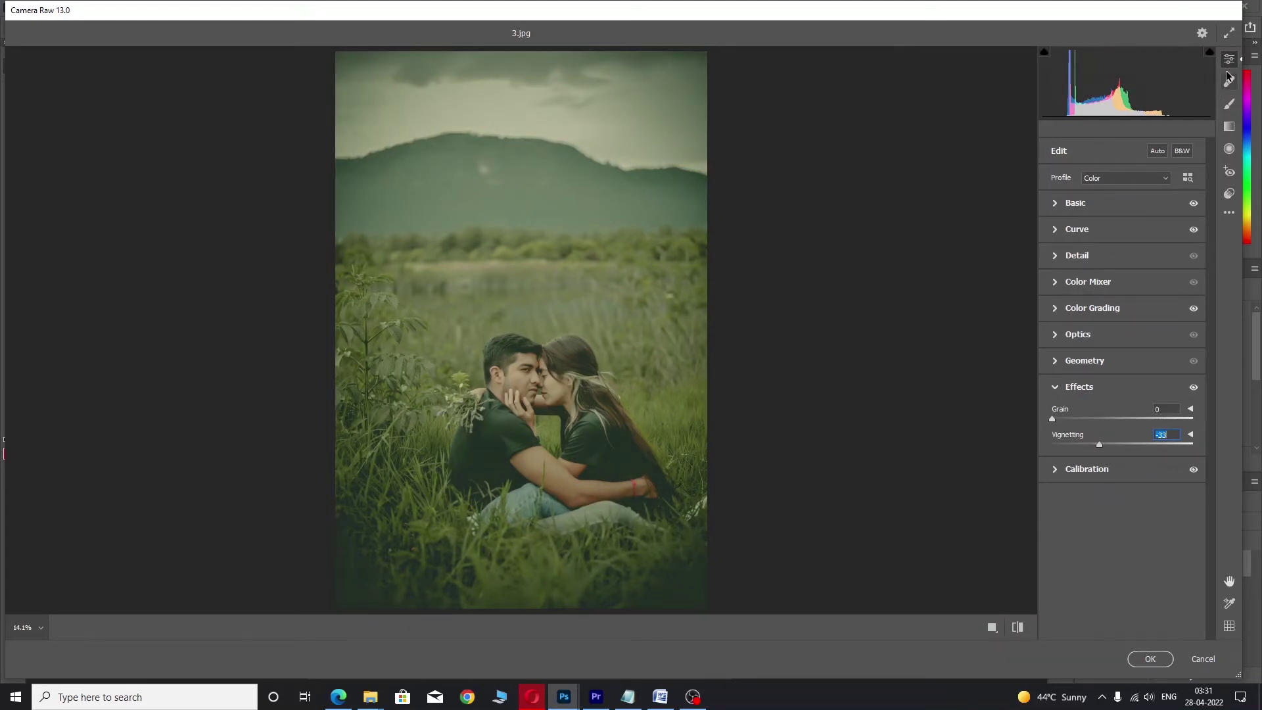
{"action": "left_click", "coordinate": [1229, 193]}
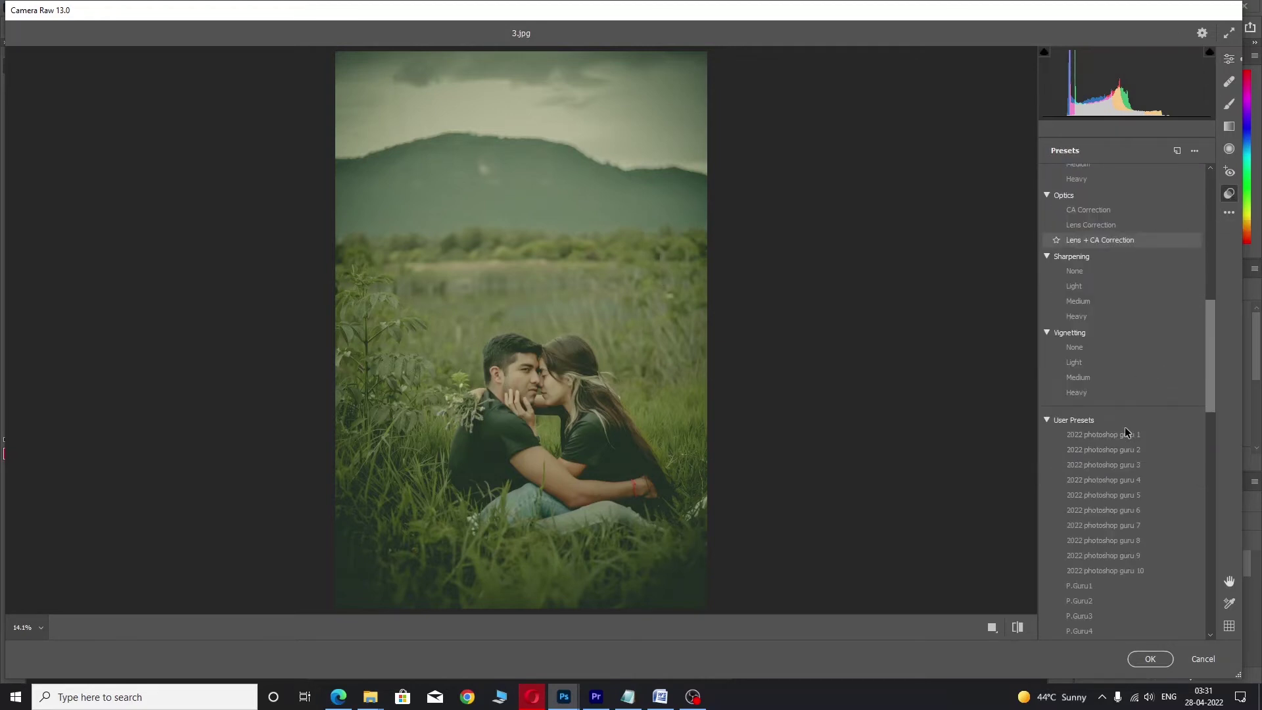
- Try the guru 2 preset, lightening its vignette from -15 to -4
{"action": "left_click", "coordinate": [1119, 454]}
{"action": "left_click", "coordinate": [1119, 452]}
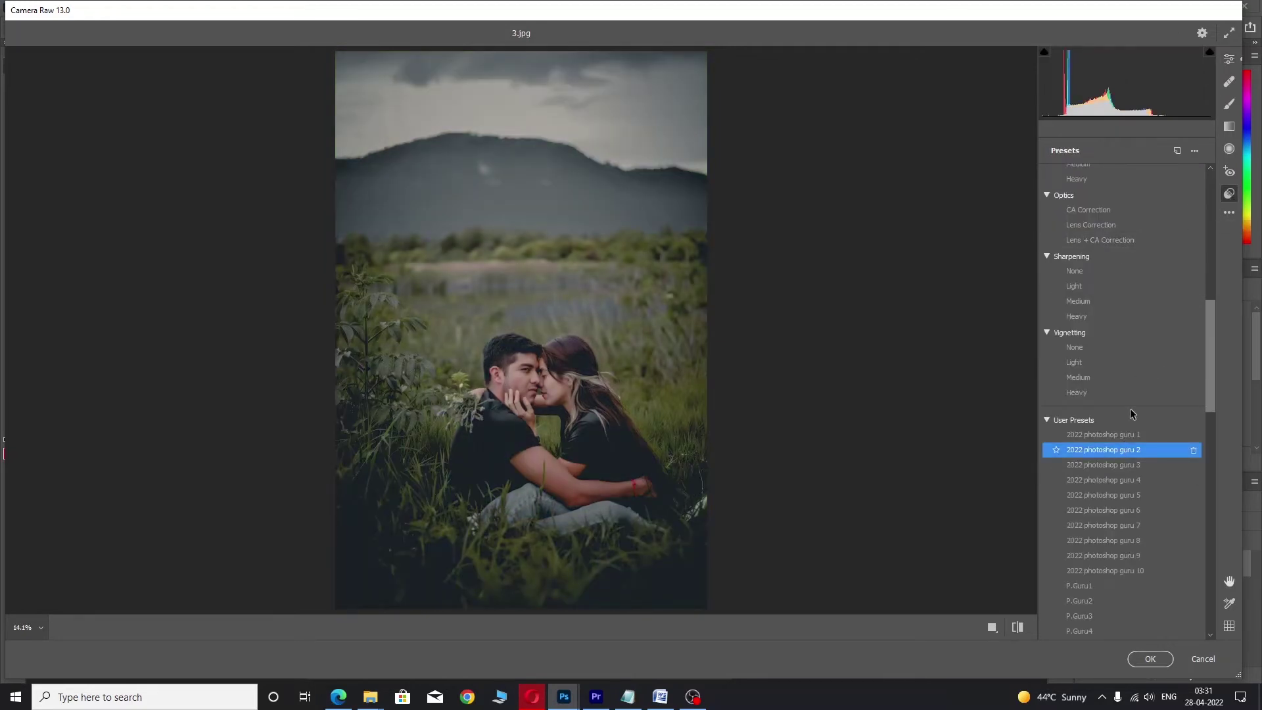
{"action": "left_click", "coordinate": [1226, 62]}
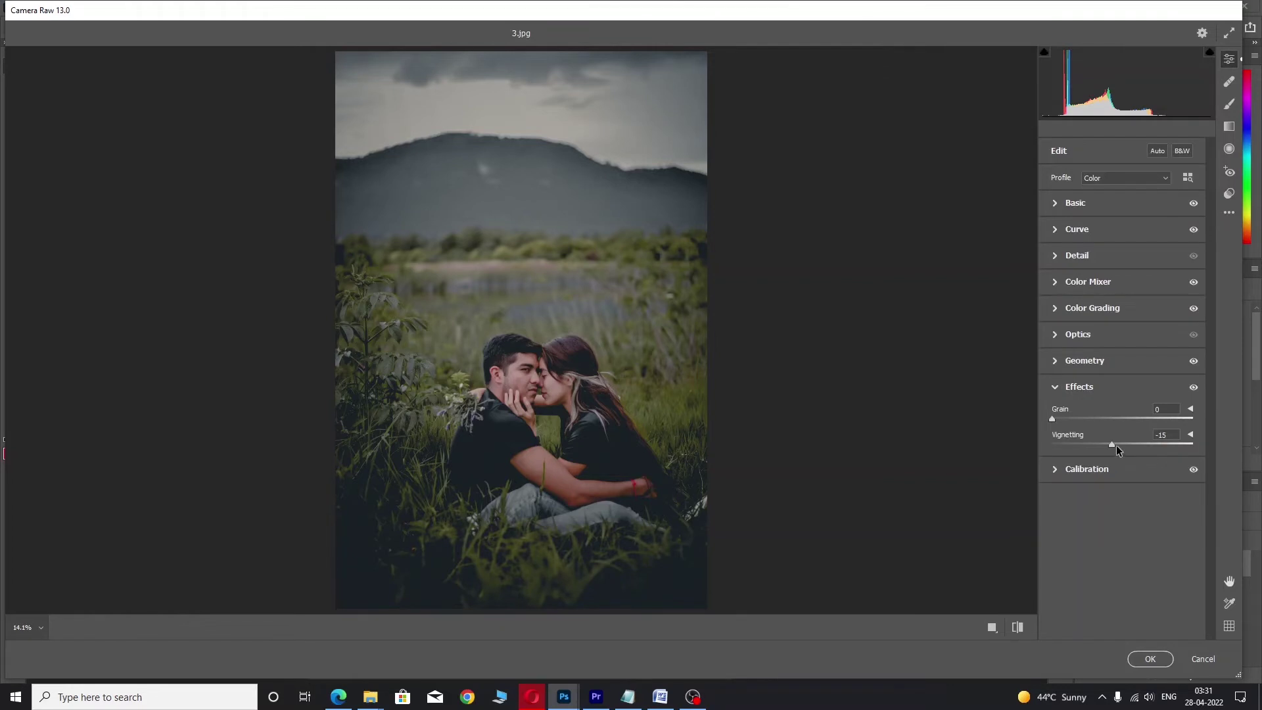
{"action": "left_click_drag", "start_coordinate": [1110, 443], "coordinate": [1118, 444]}
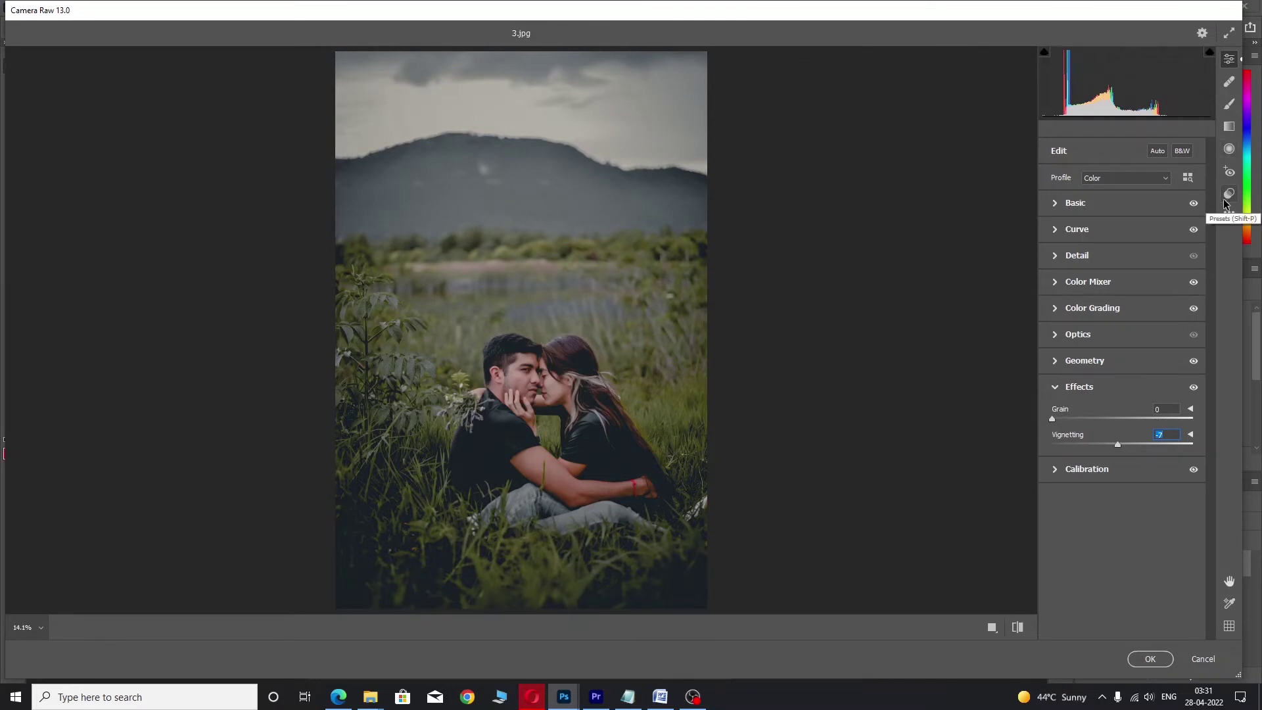
{"action": "left_click", "coordinate": [1229, 193]}
- Apply the guru 3 preset and raise Basic exposure from -0.20 to +0.15
{"action": "left_click", "coordinate": [1133, 465]}
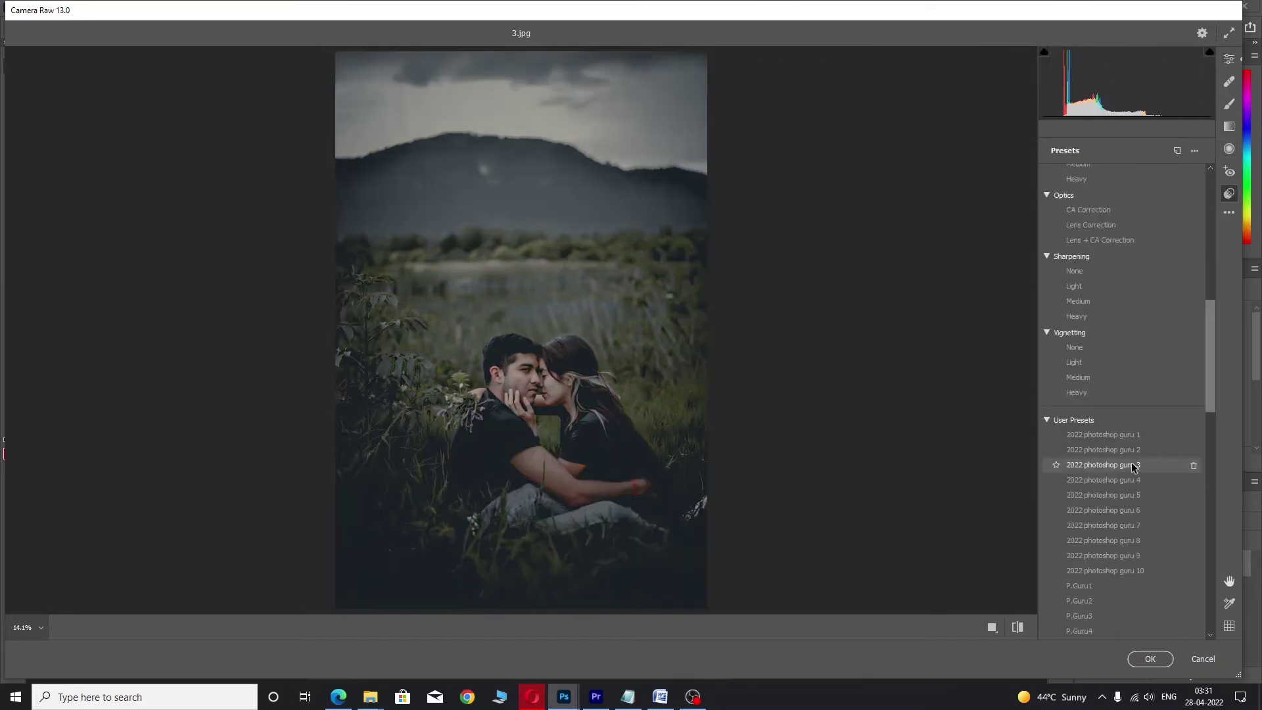
{"action": "left_click", "coordinate": [1132, 465]}
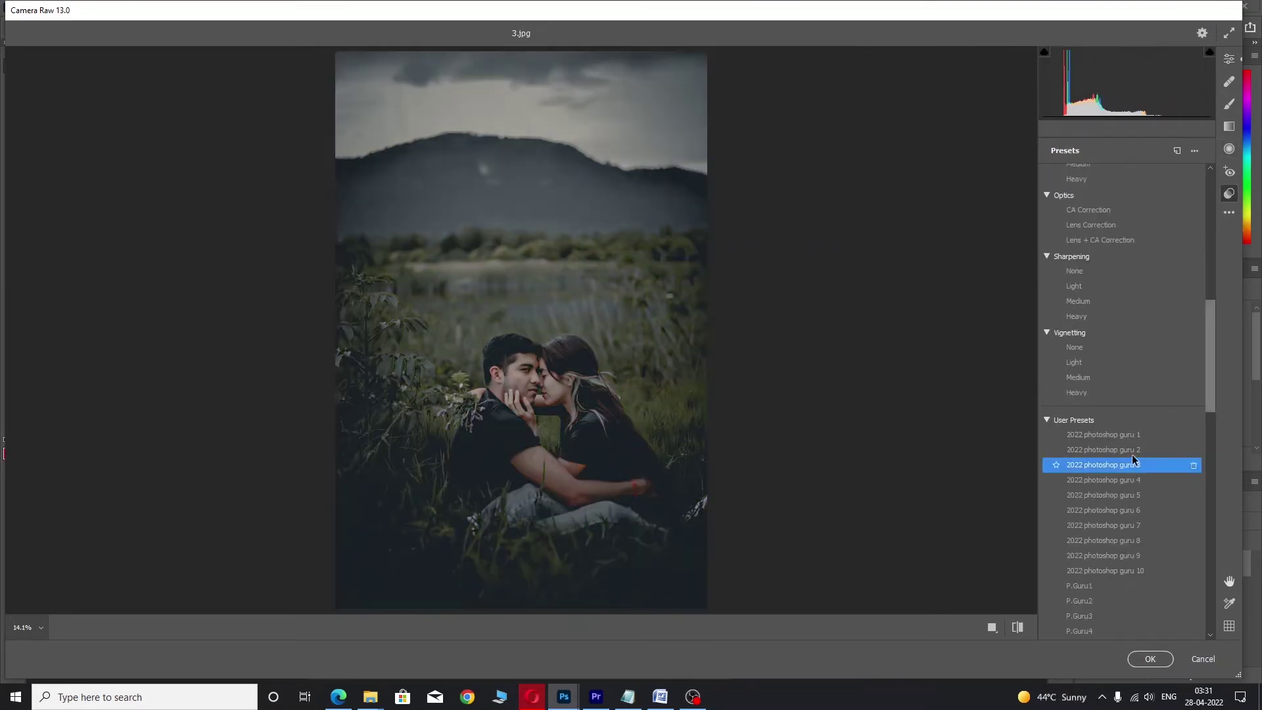
{"action": "left_click", "coordinate": [1230, 59]}
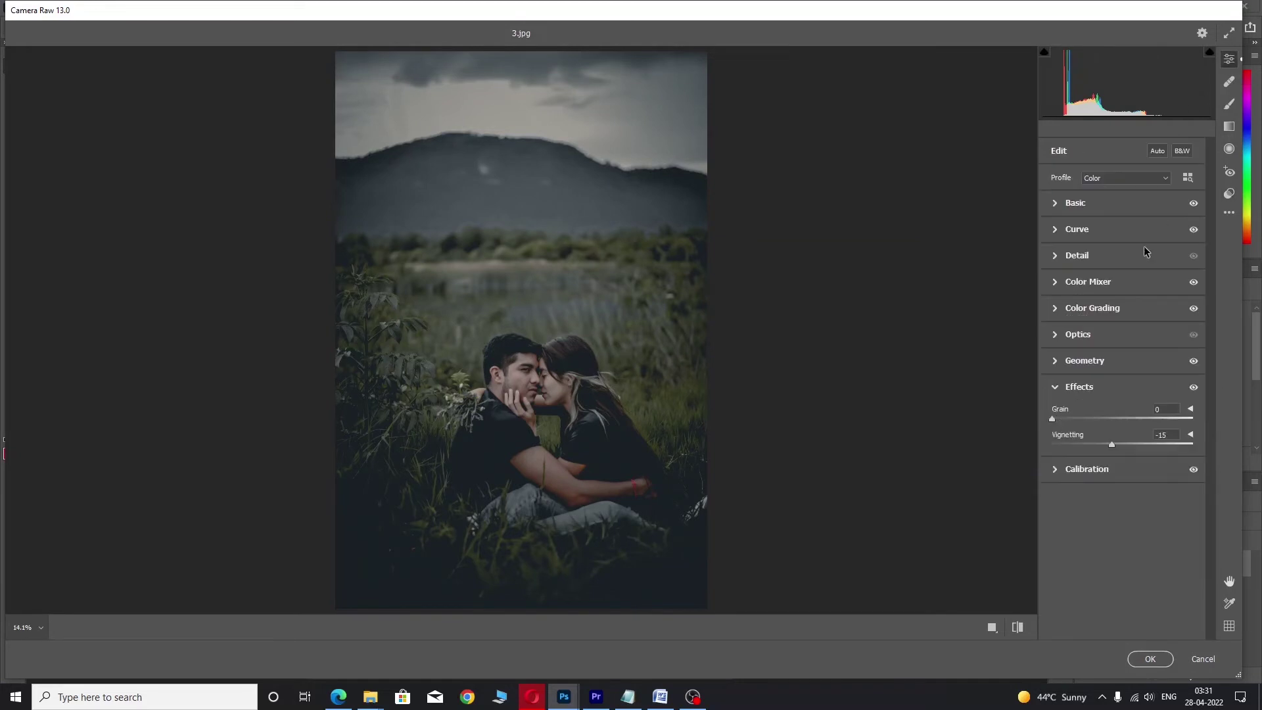
{"action": "left_click", "coordinate": [1124, 204]}
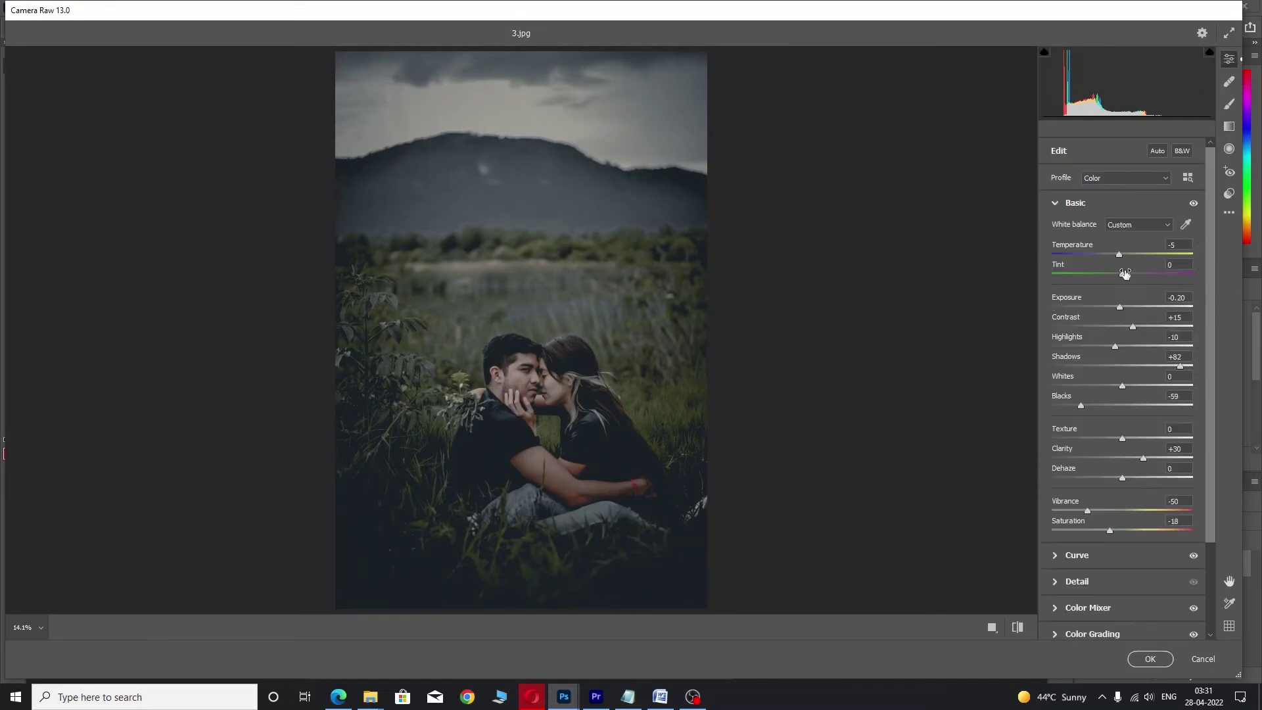
{"action": "left_click_drag", "start_coordinate": [1119, 307], "coordinate": [1124, 307]}
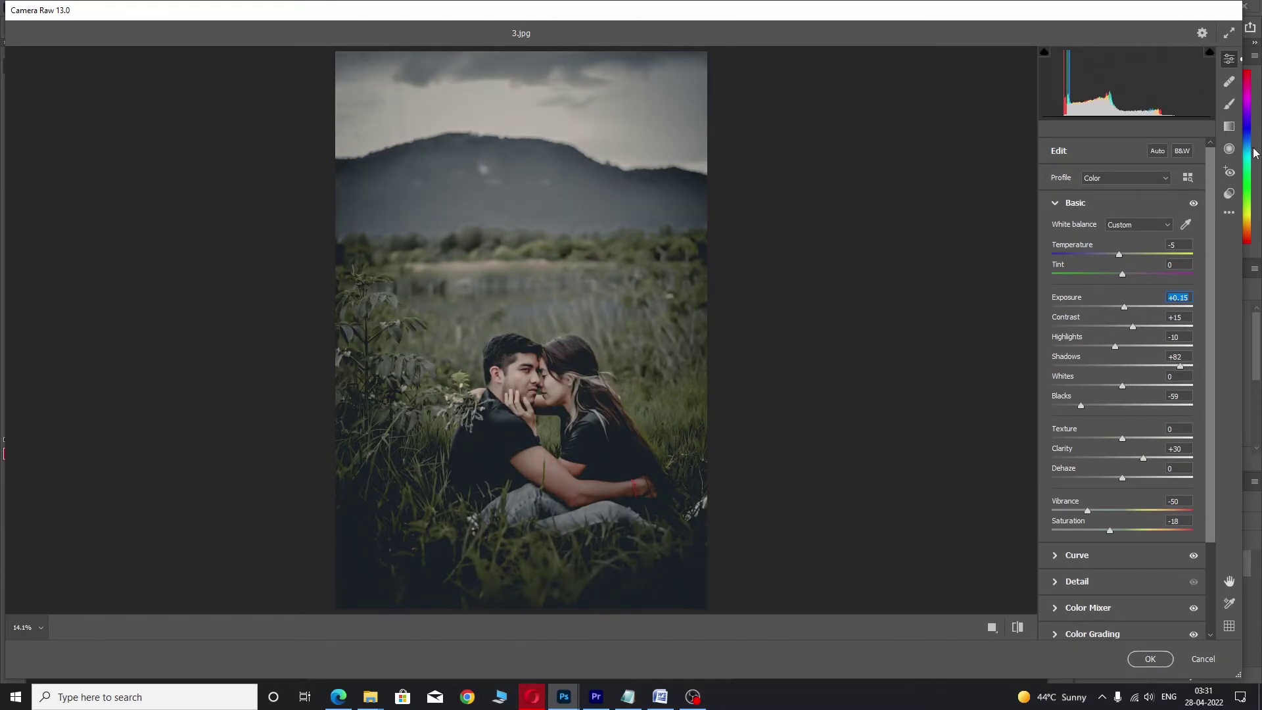
{"action": "left_click", "coordinate": [1229, 194]}
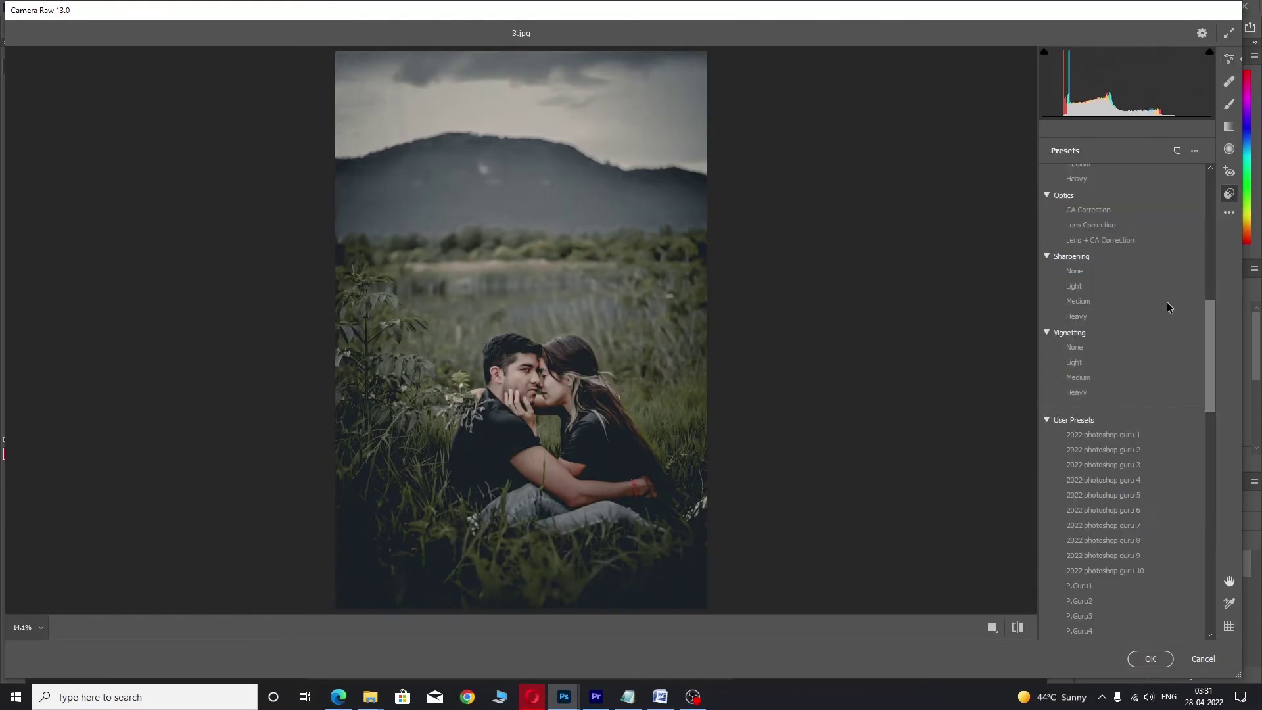
- Try guru 4, then apply guru 5 with vignetting -90 to -51 and exposure -0.50 to -0.25
{"action": "left_click", "coordinate": [1127, 487]}
{"action": "left_click", "coordinate": [1125, 486]}
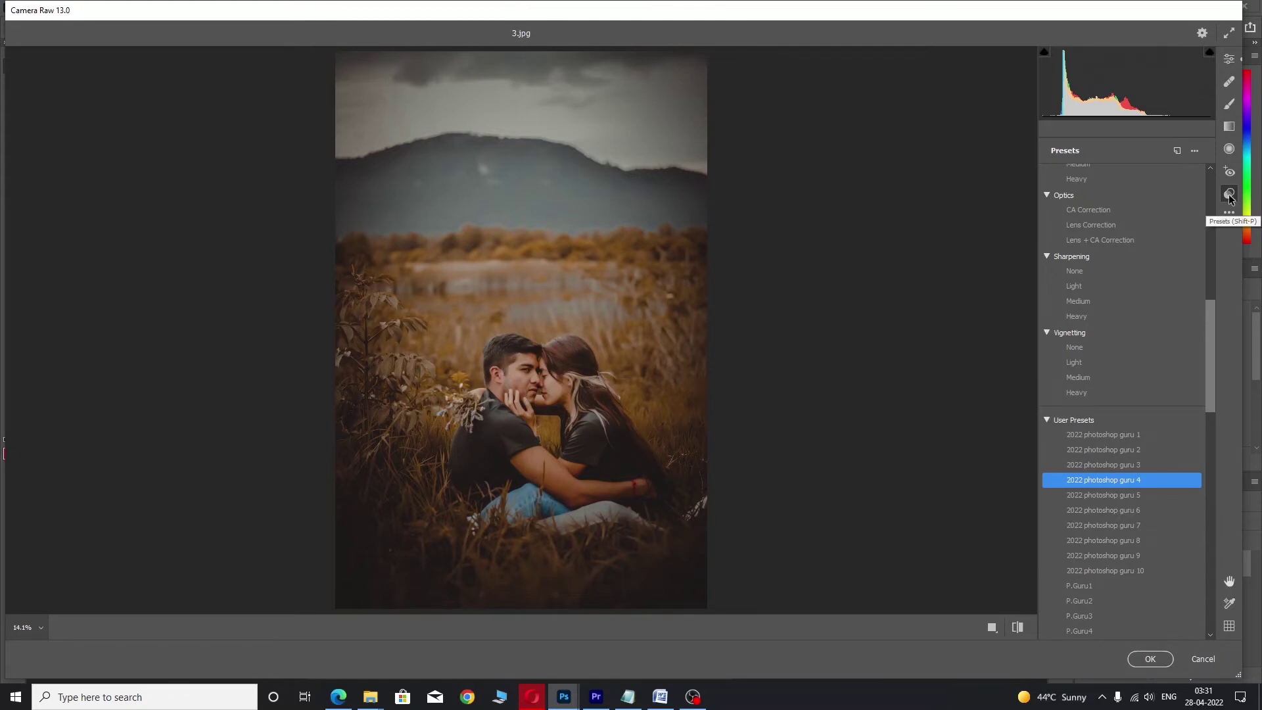
{"action": "left_click", "coordinate": [1130, 501]}
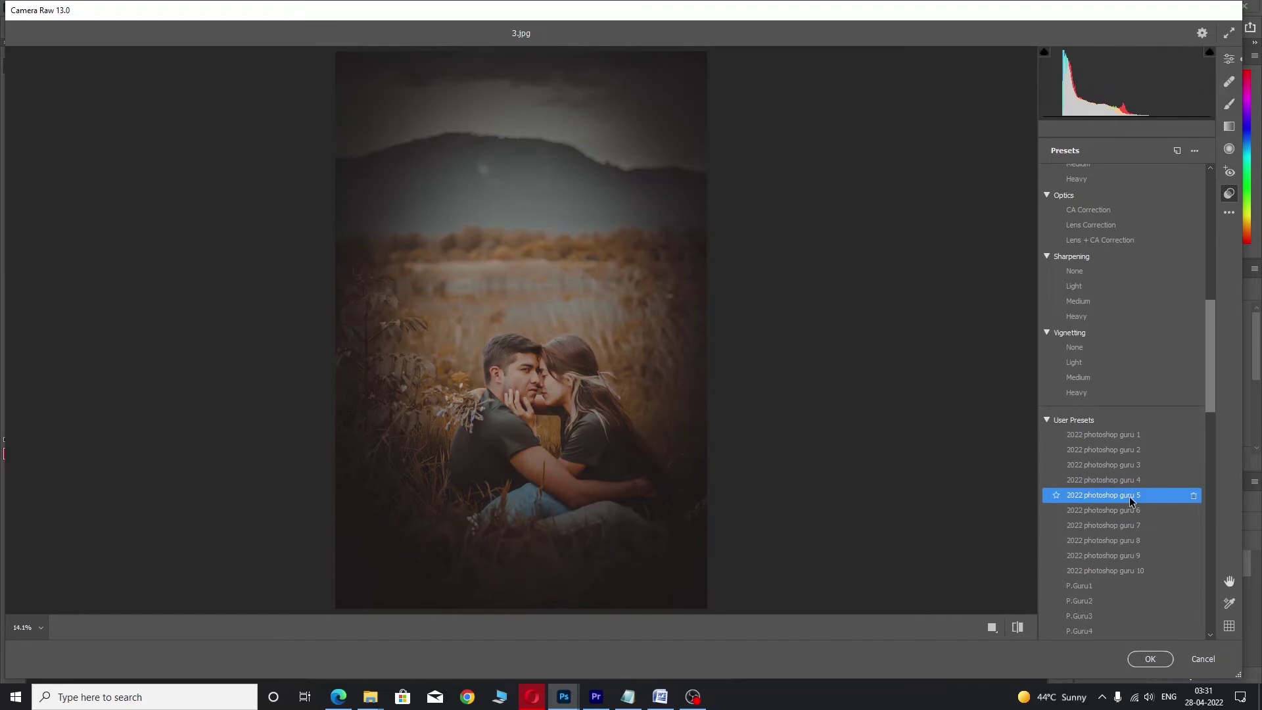
{"action": "left_click", "coordinate": [1229, 59]}
{"action": "left_click_drag", "start_coordinate": [1213, 226], "coordinate": [1208, 361]}
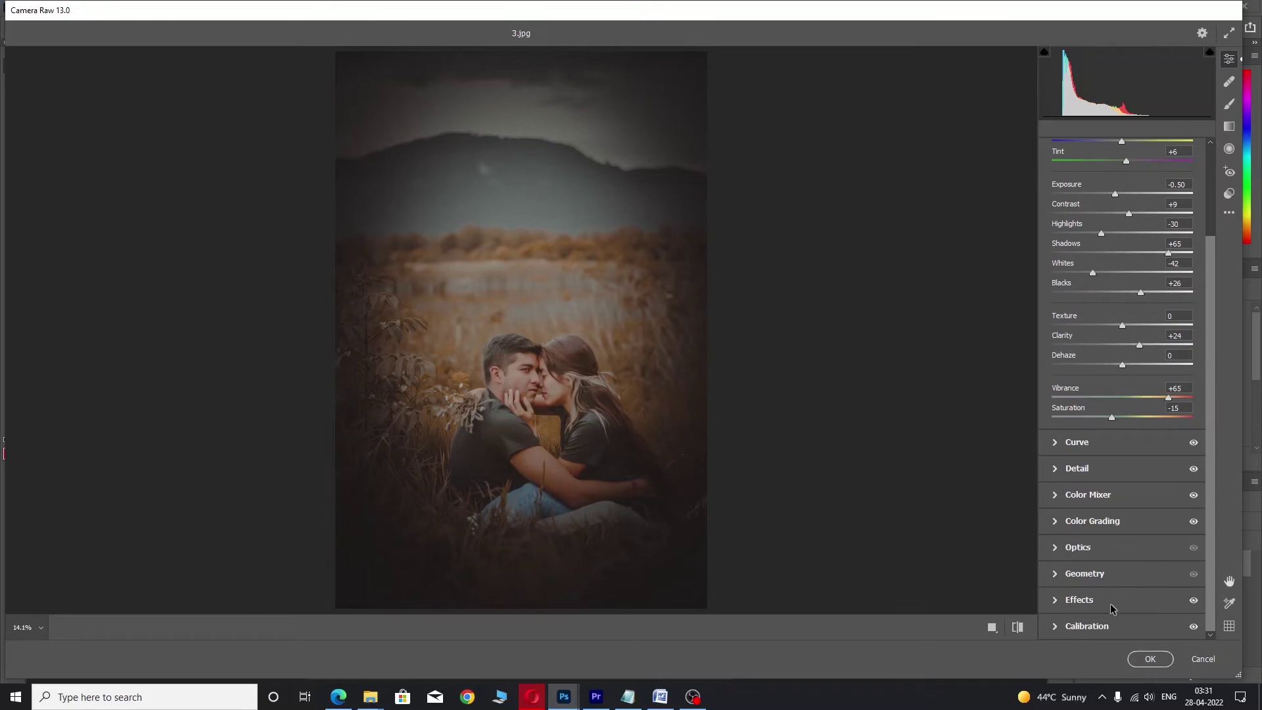
{"action": "left_click", "coordinate": [1097, 599]}
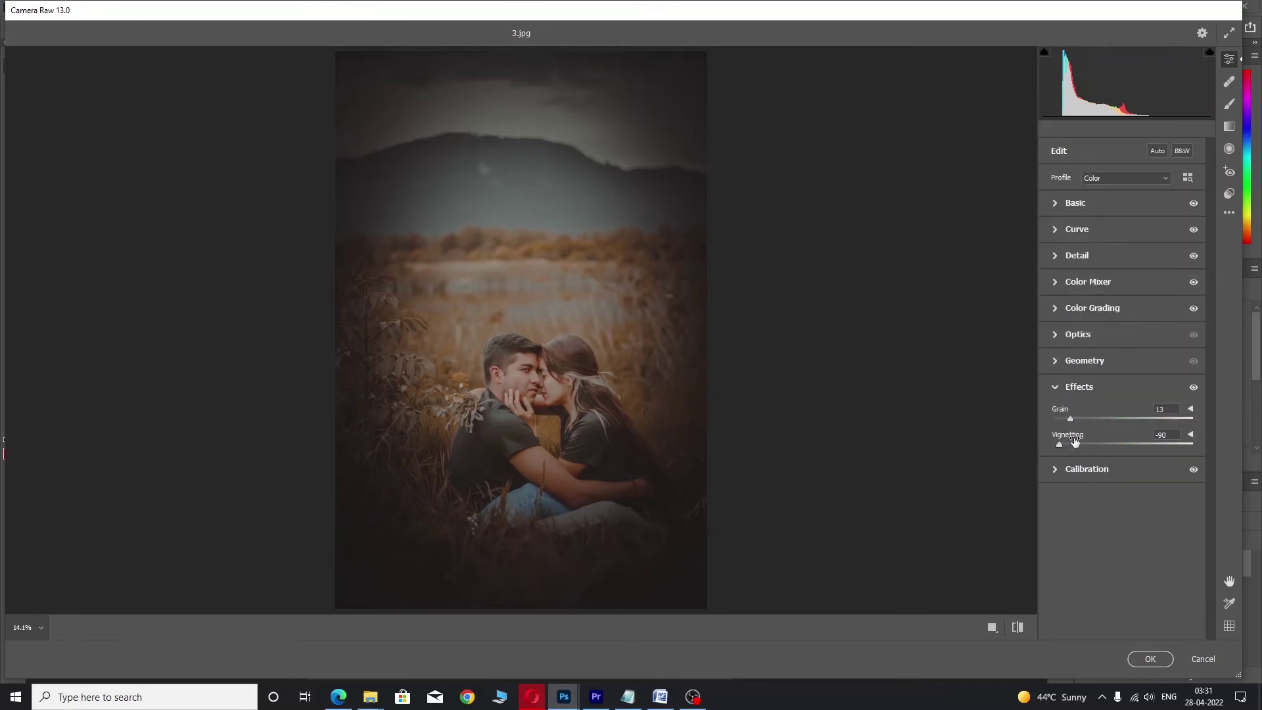
{"action": "left_click_drag", "start_coordinate": [1059, 445], "coordinate": [1087, 447]}
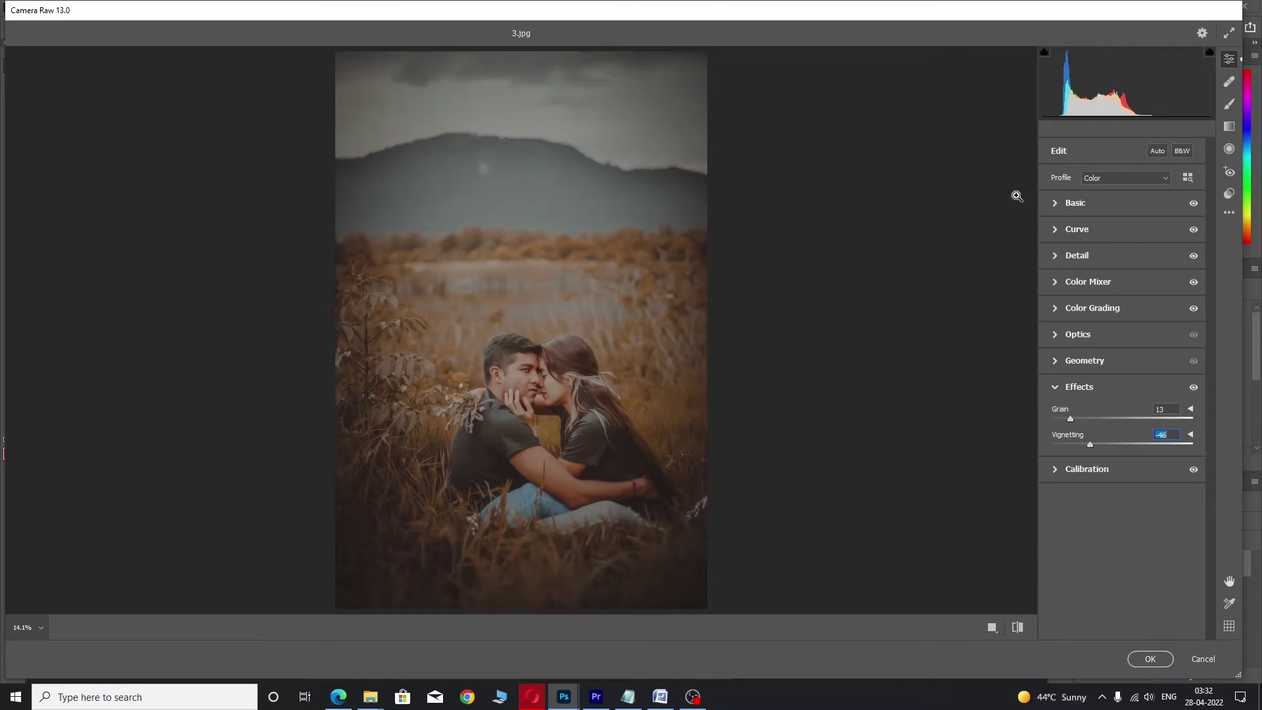
{"action": "left_click", "coordinate": [1132, 208]}
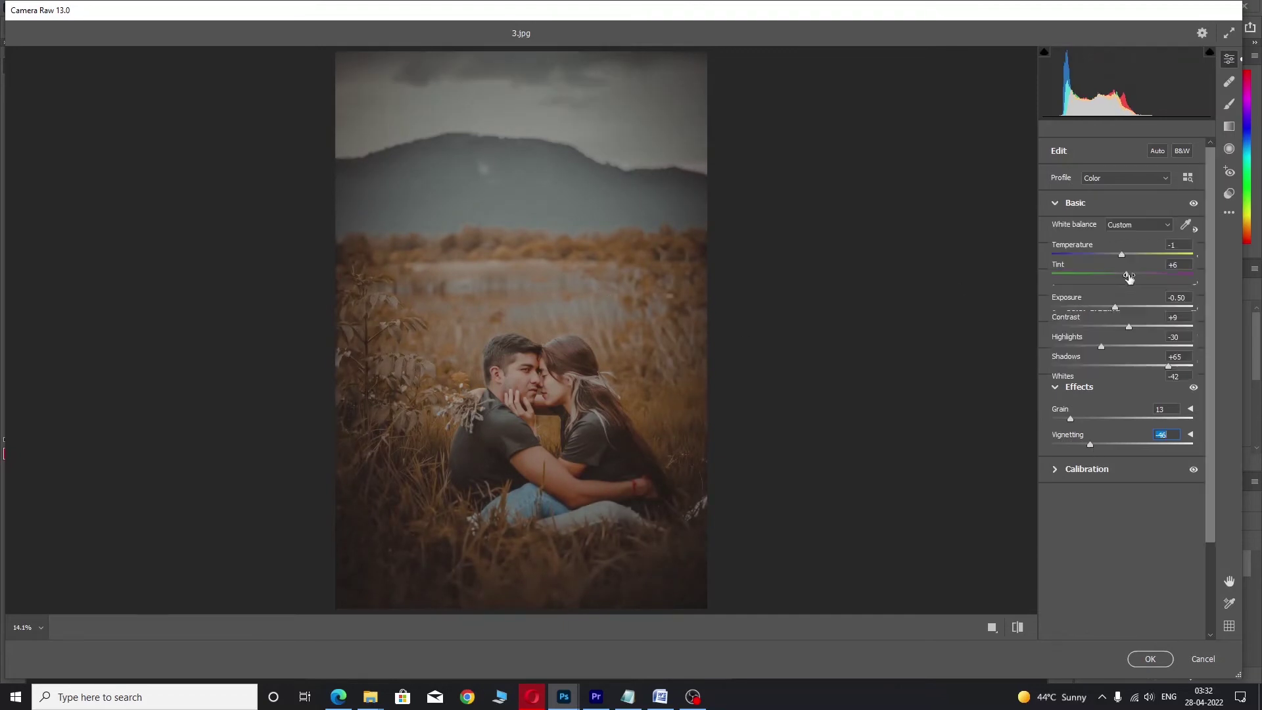
{"action": "left_click_drag", "start_coordinate": [1114, 306], "coordinate": [1123, 309]}
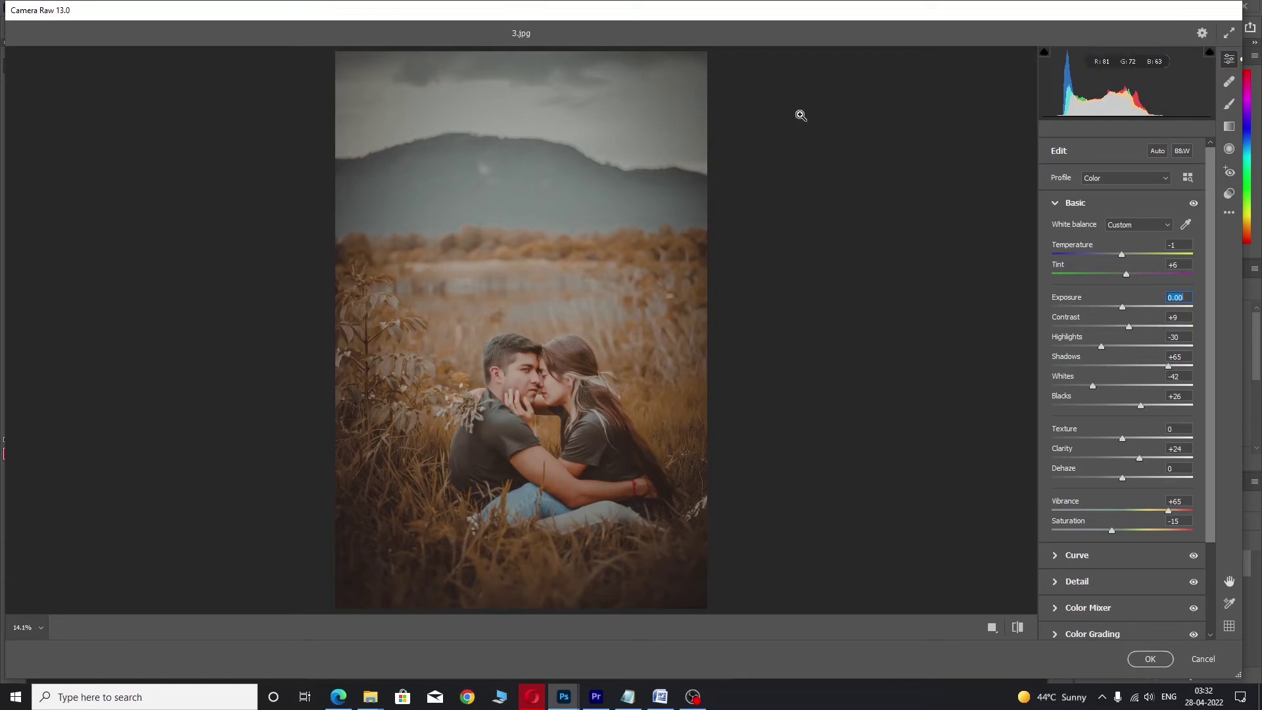
{"action": "left_click", "coordinate": [1228, 194]}
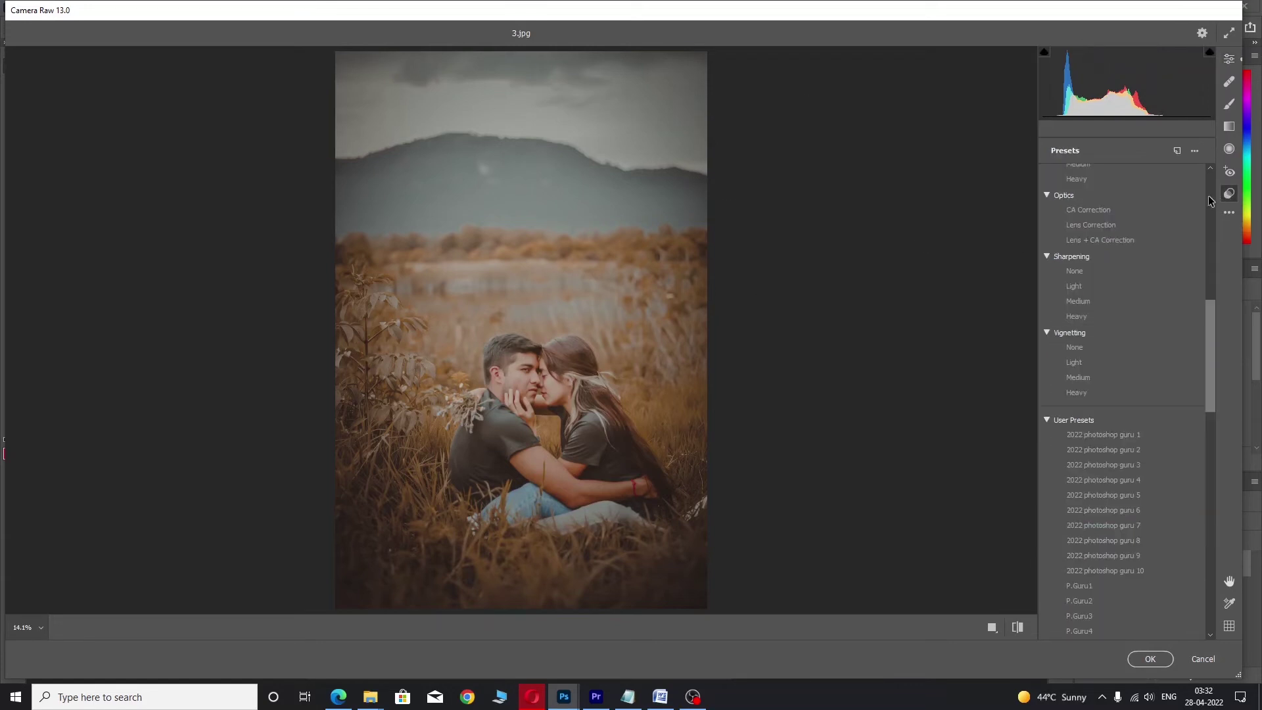
- Apply the guru 6 preset, lighten its dark vignette and nudge exposure up slightly
{"action": "left_click", "coordinate": [1116, 531]}
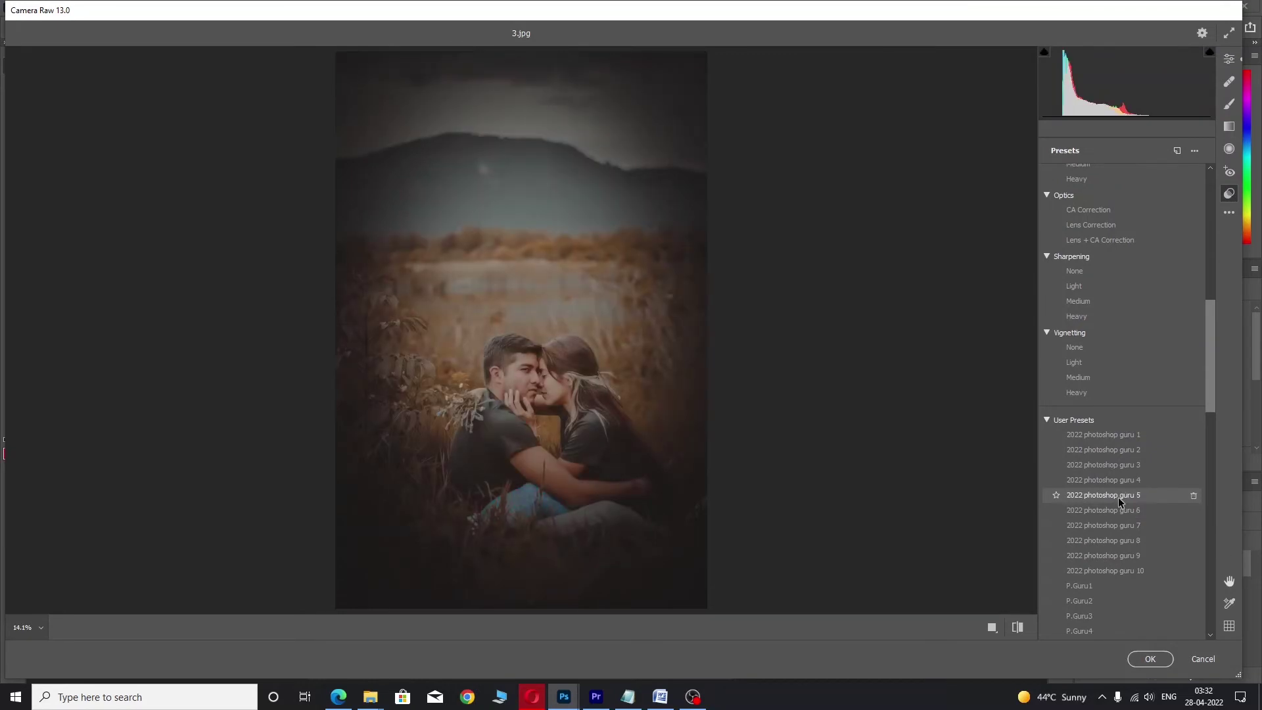
{"action": "left_click", "coordinate": [1120, 511]}
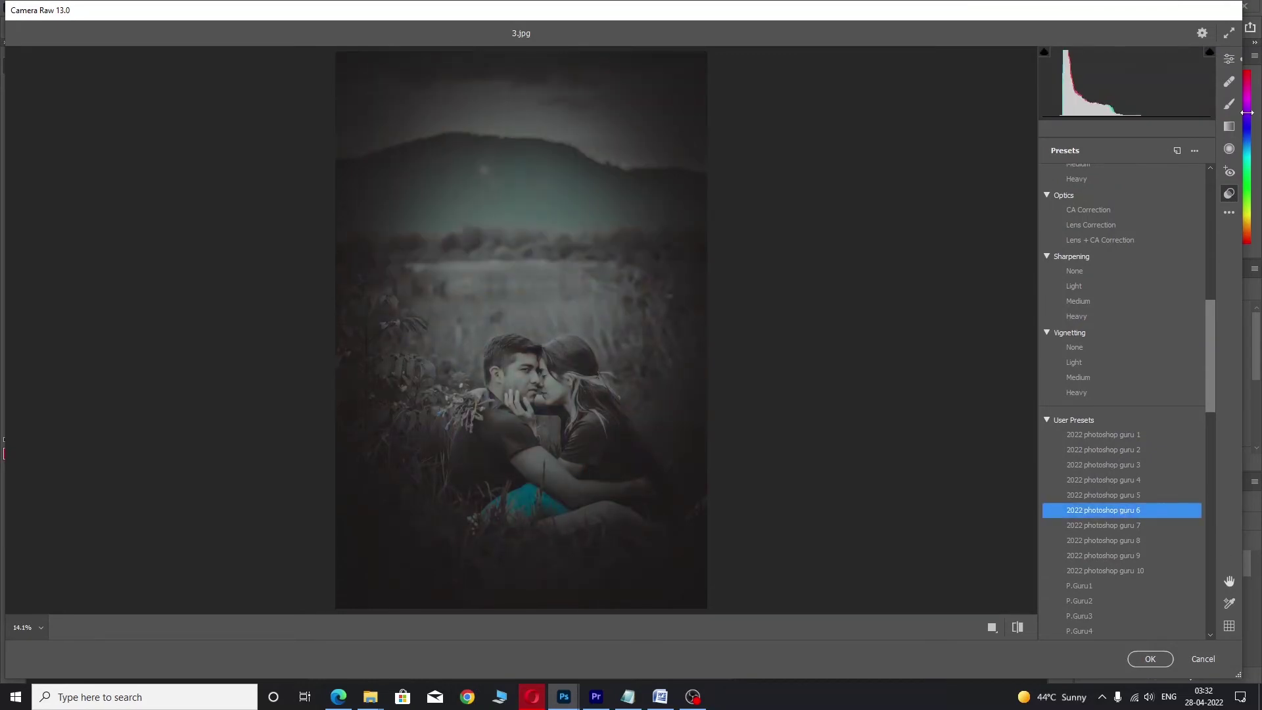
{"action": "left_click", "coordinate": [1228, 59]}
{"action": "scroll", "coordinate": [1104, 557], "scroll_direction": "down", "scroll_amount": 2}
{"action": "scroll", "coordinate": [1105, 557], "scroll_direction": "down", "scroll_amount": 3}
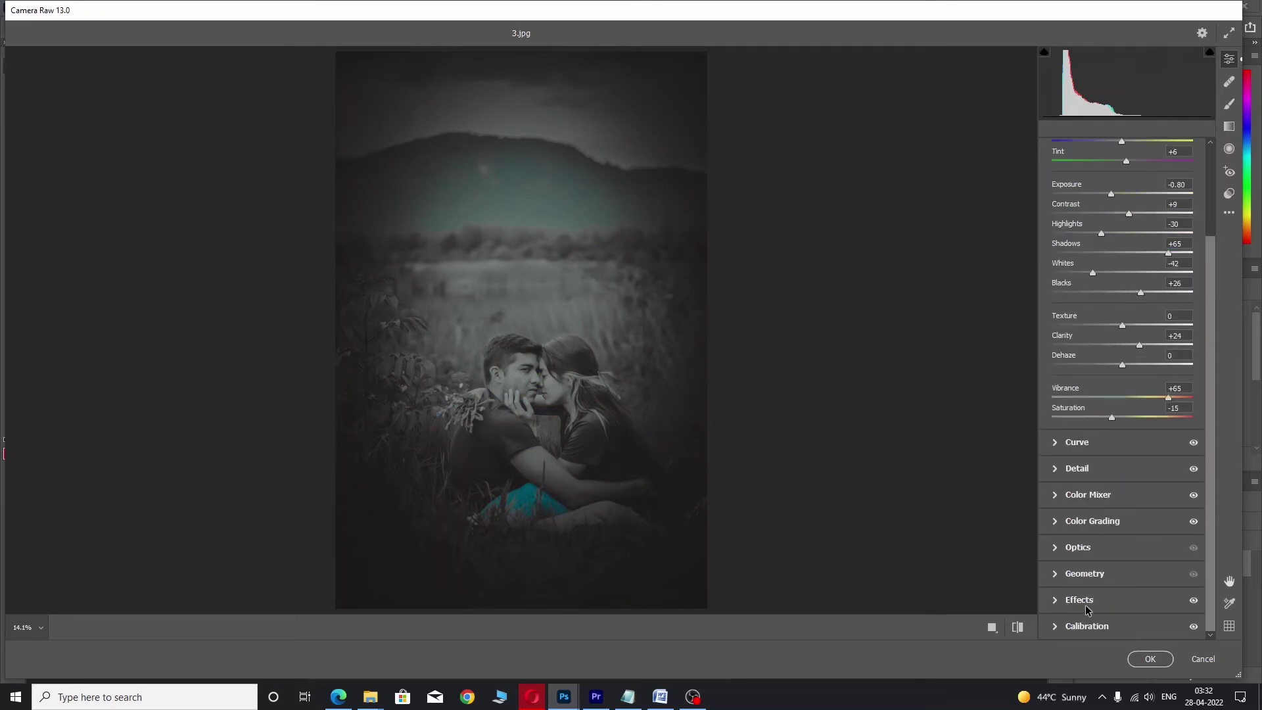
{"action": "left_click", "coordinate": [1079, 600]}
{"action": "left_click_drag", "start_coordinate": [1058, 444], "coordinate": [1090, 445]}
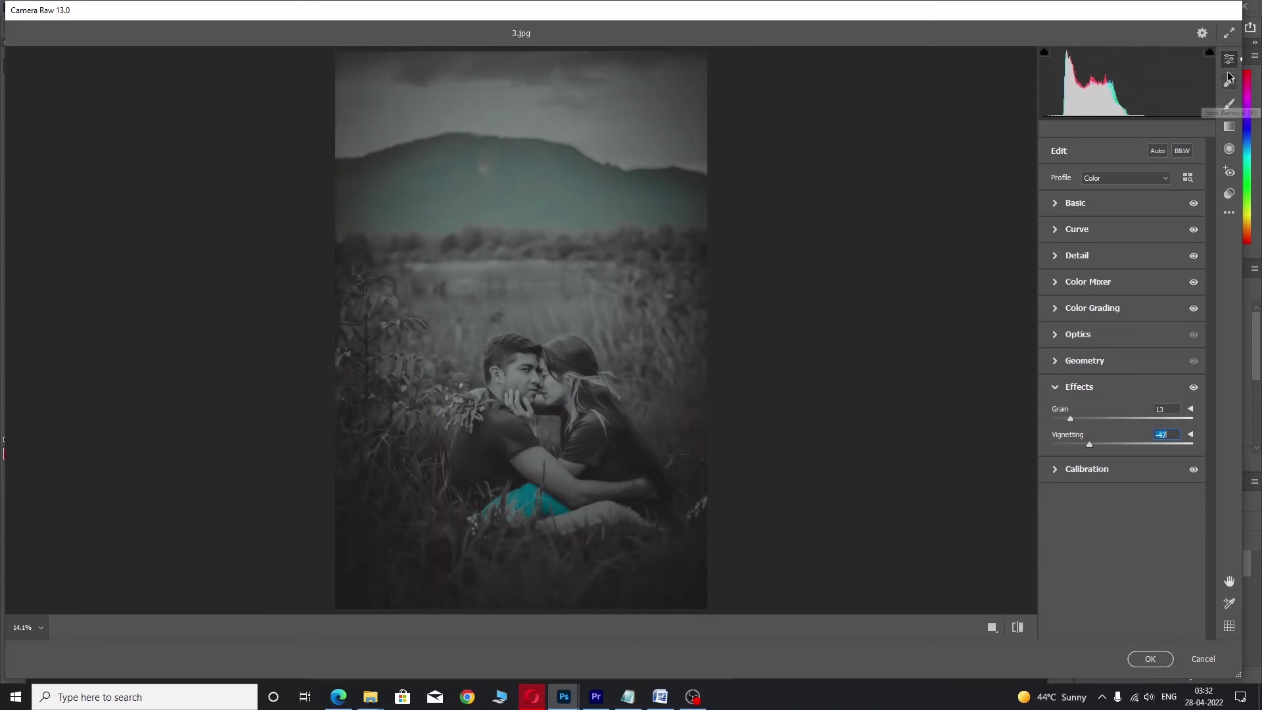
{"action": "left_click", "coordinate": [1115, 204]}
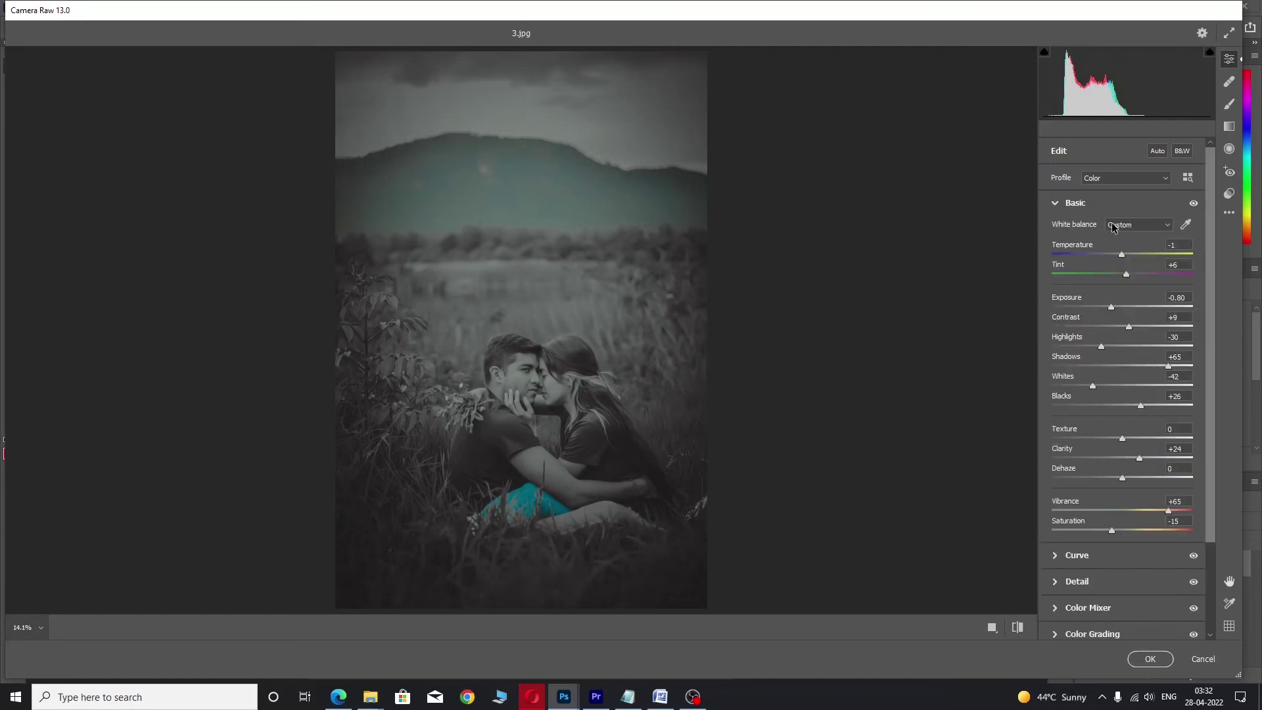
{"action": "left_click_drag", "start_coordinate": [1114, 307], "coordinate": [1113, 306]}
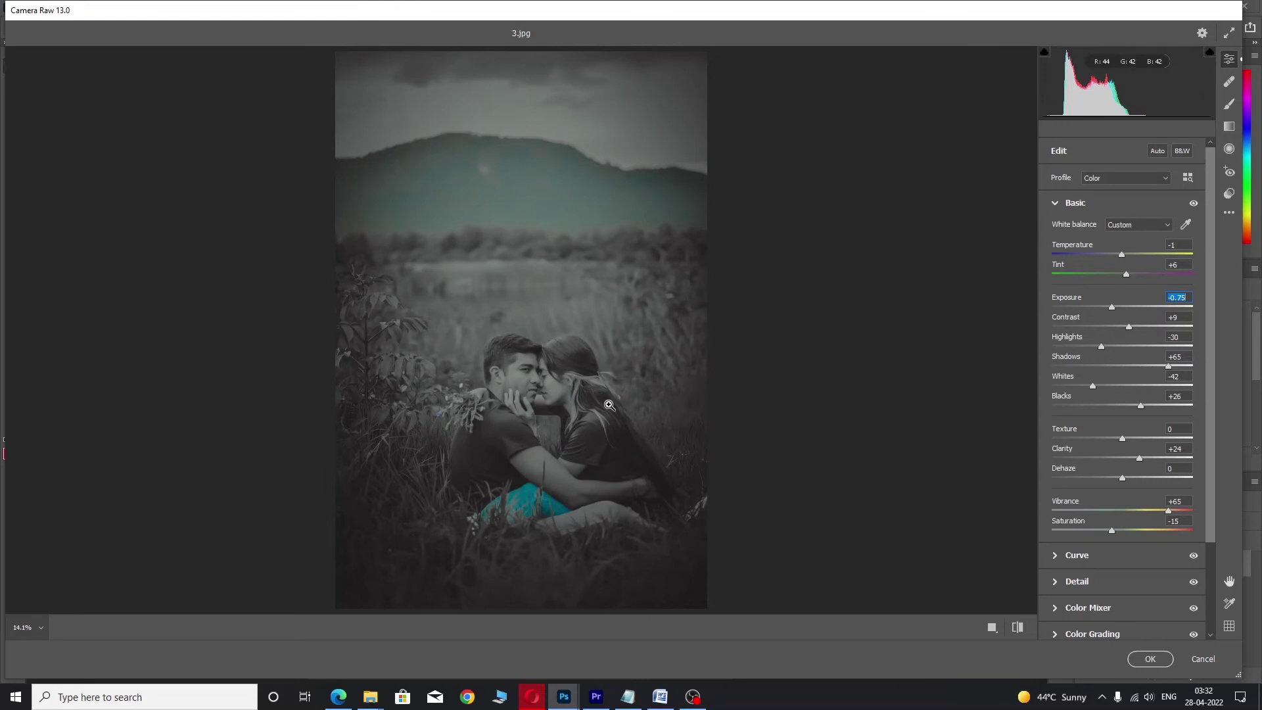
{"action": "left_click", "coordinate": [1226, 196]}
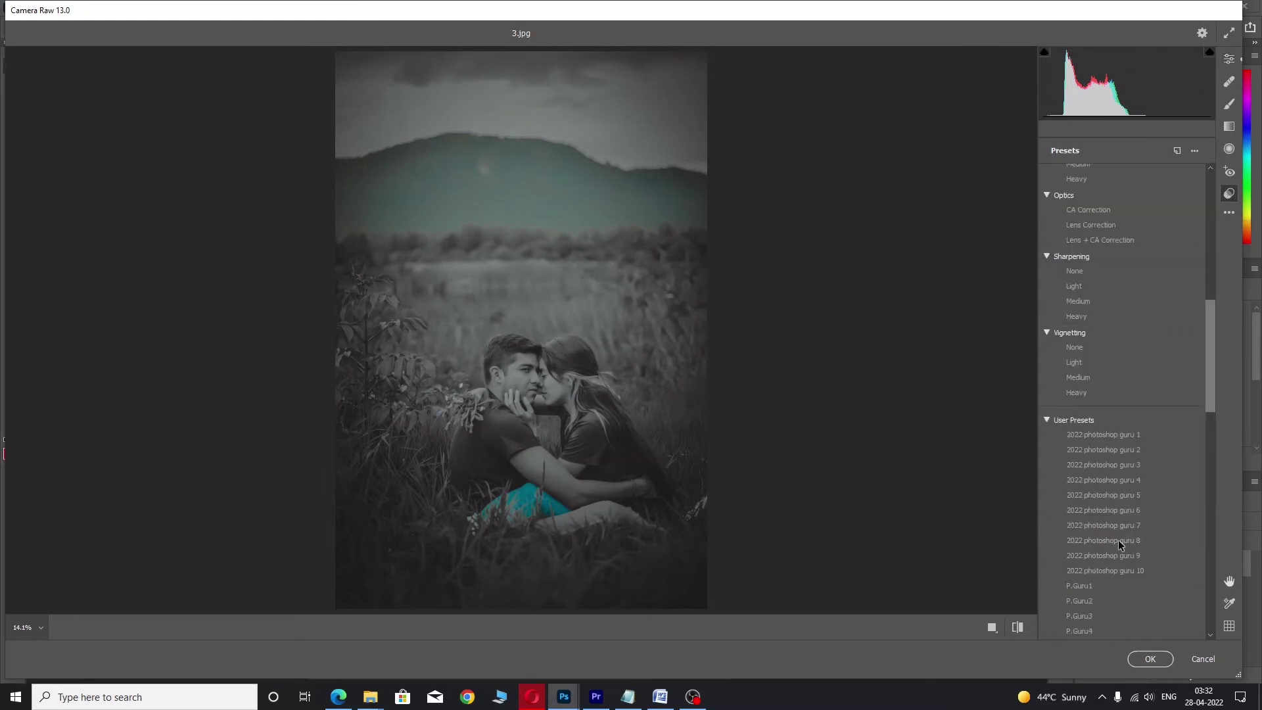
- Compare the guru 7 and guru 8 presets, keeping guru 8
{"action": "left_click", "coordinate": [1120, 543]}
{"action": "left_click", "coordinate": [1120, 526]}
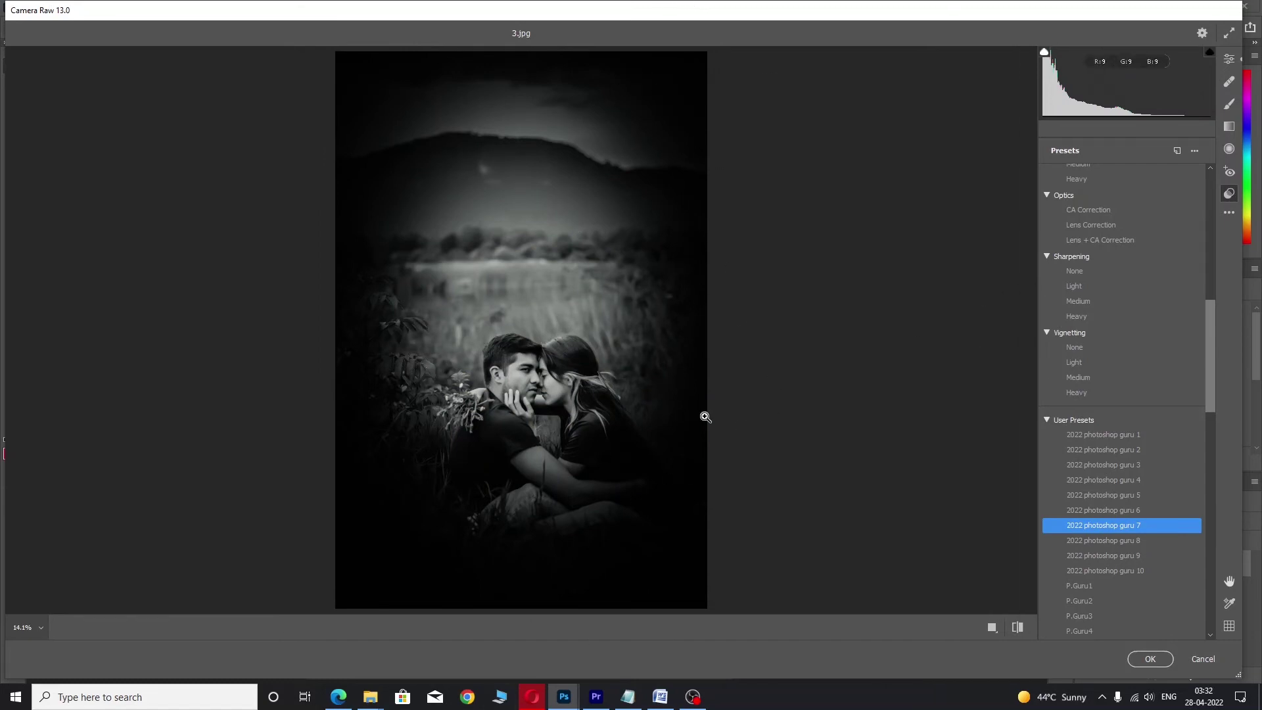
{"action": "left_click", "coordinate": [1115, 543]}
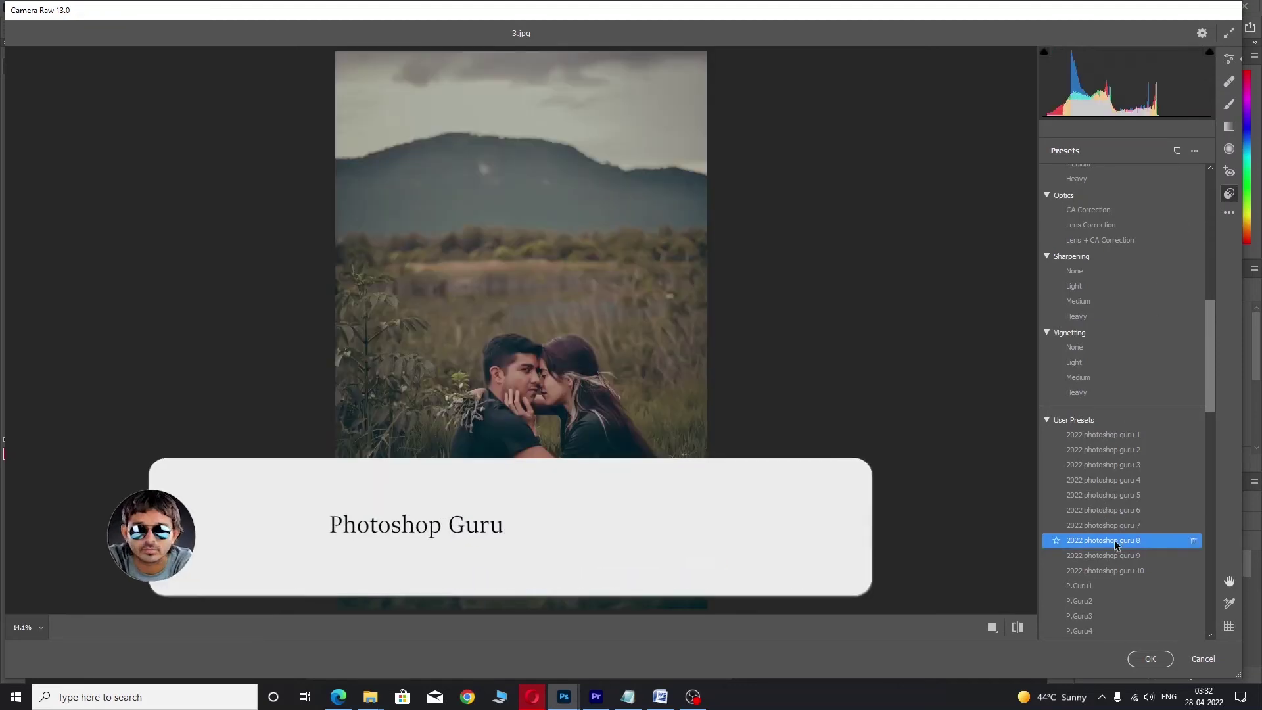
- Darken the edges with vignetting around -51, then preview the warm guru 9 preset
{"action": "left_click", "coordinate": [1226, 65]}
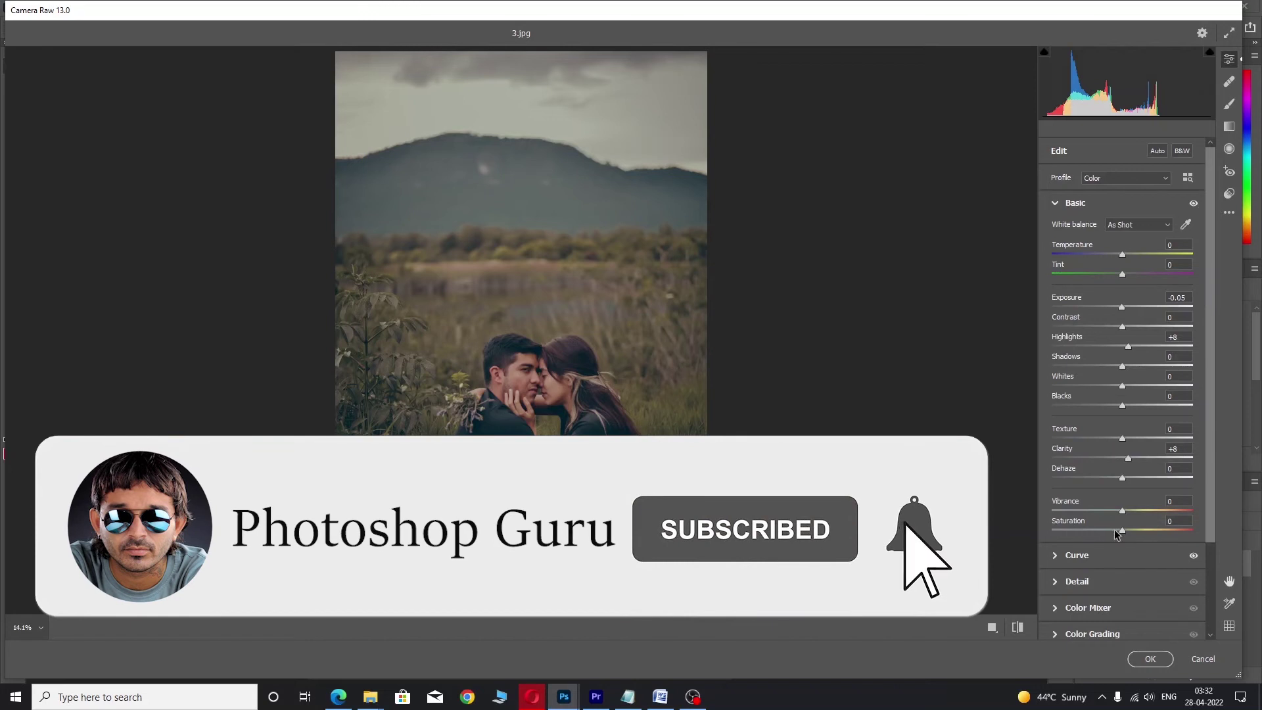
{"action": "scroll", "coordinate": [1115, 536], "scroll_direction": "down", "scroll_amount": 1}
{"action": "scroll", "coordinate": [1111, 565], "scroll_direction": "down", "scroll_amount": 3}
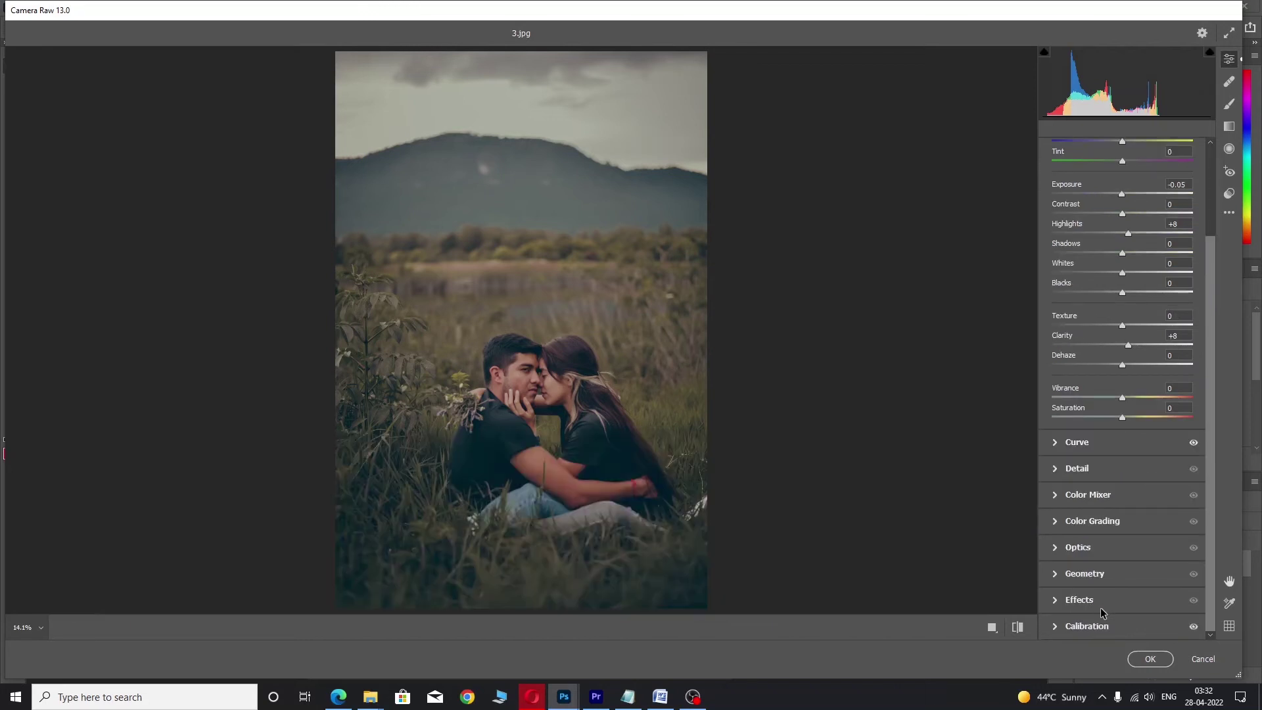
{"action": "left_click", "coordinate": [1102, 600]}
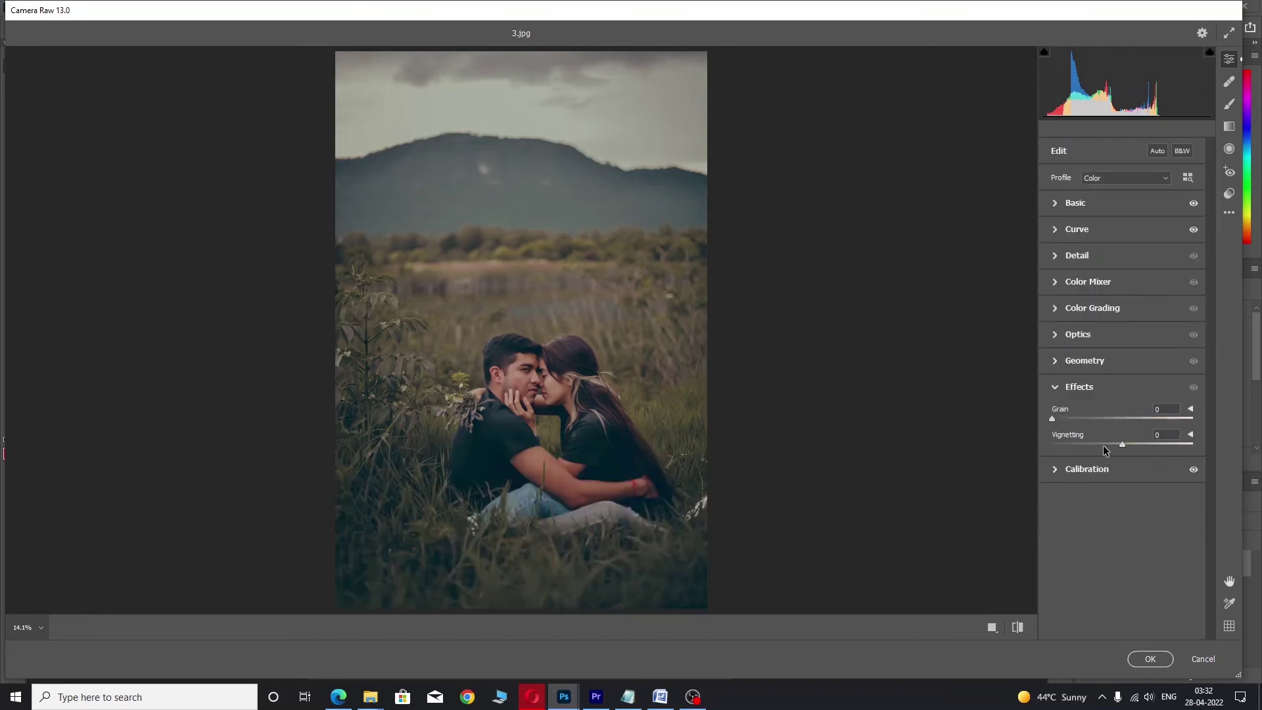
{"action": "left_click_drag", "start_coordinate": [1122, 445], "coordinate": [1085, 447]}
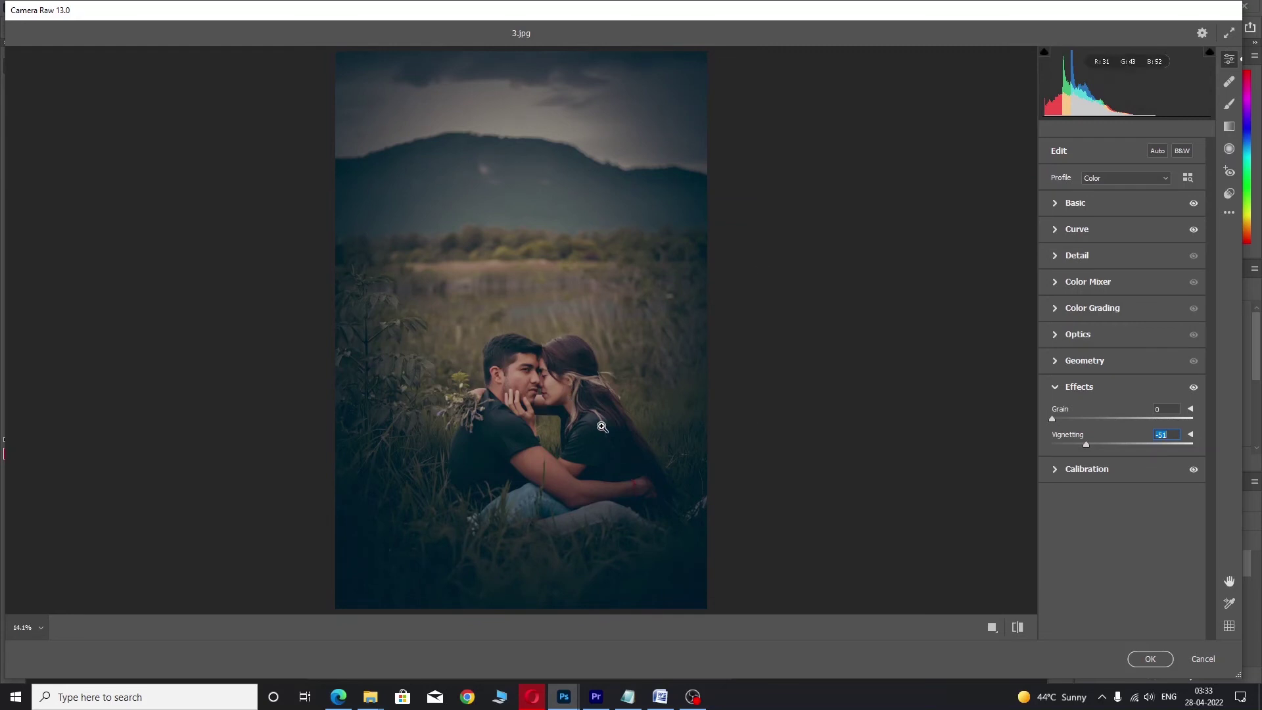
{"action": "left_click", "coordinate": [1228, 194]}
{"action": "left_click", "coordinate": [1117, 557]}
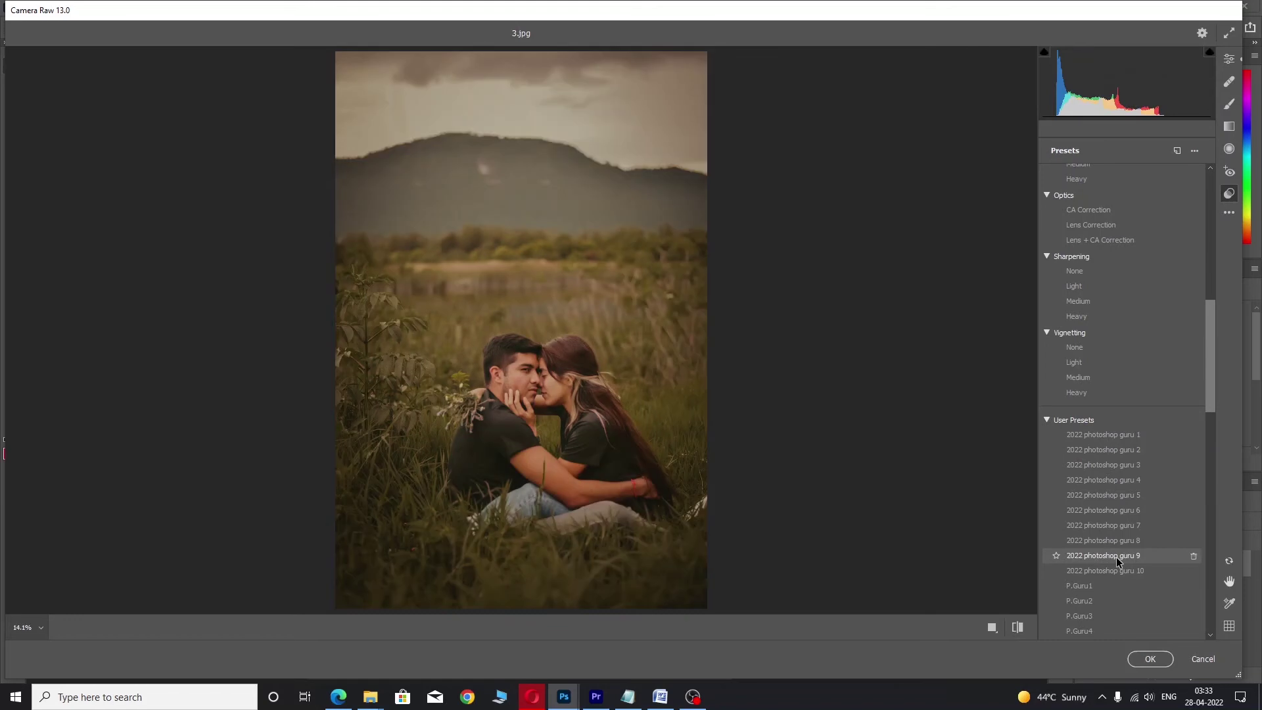
- Set the vignetting back to -51 on the current look
{"action": "left_click", "coordinate": [1228, 58]}
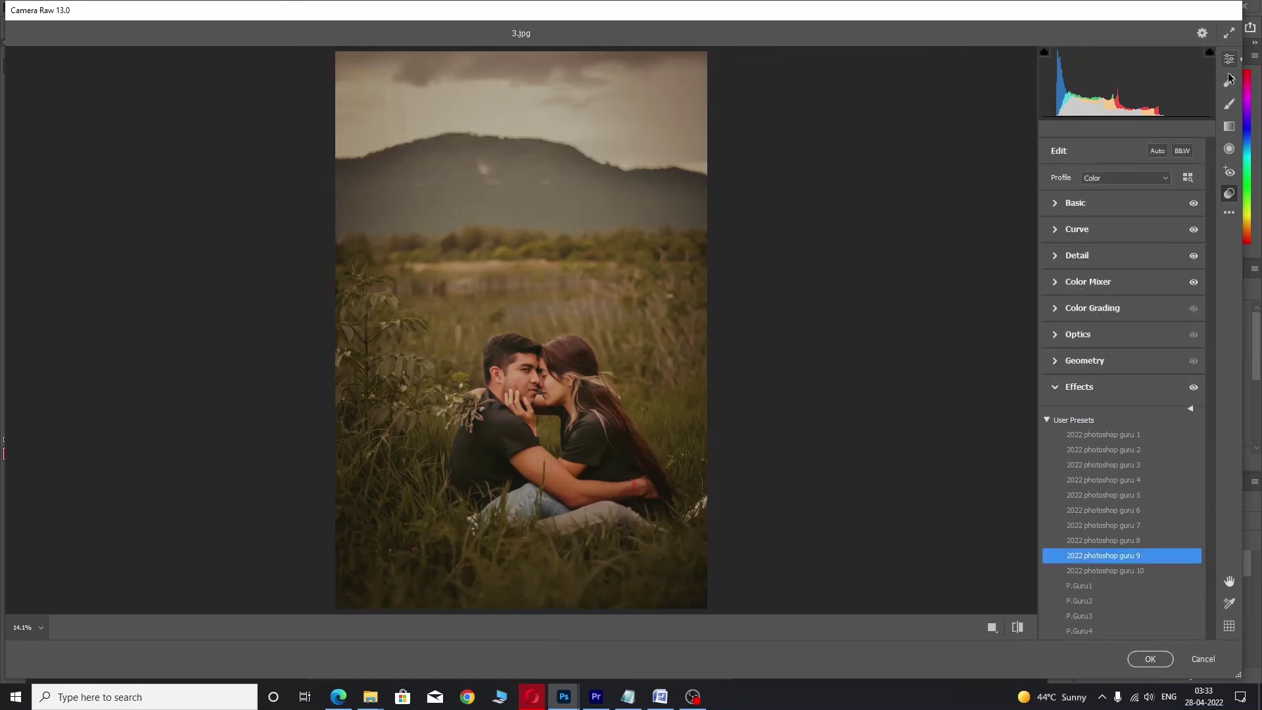
{"action": "left_click", "coordinate": [1081, 445]}
{"action": "left_click_drag", "start_coordinate": [1080, 447], "coordinate": [1085, 449]}
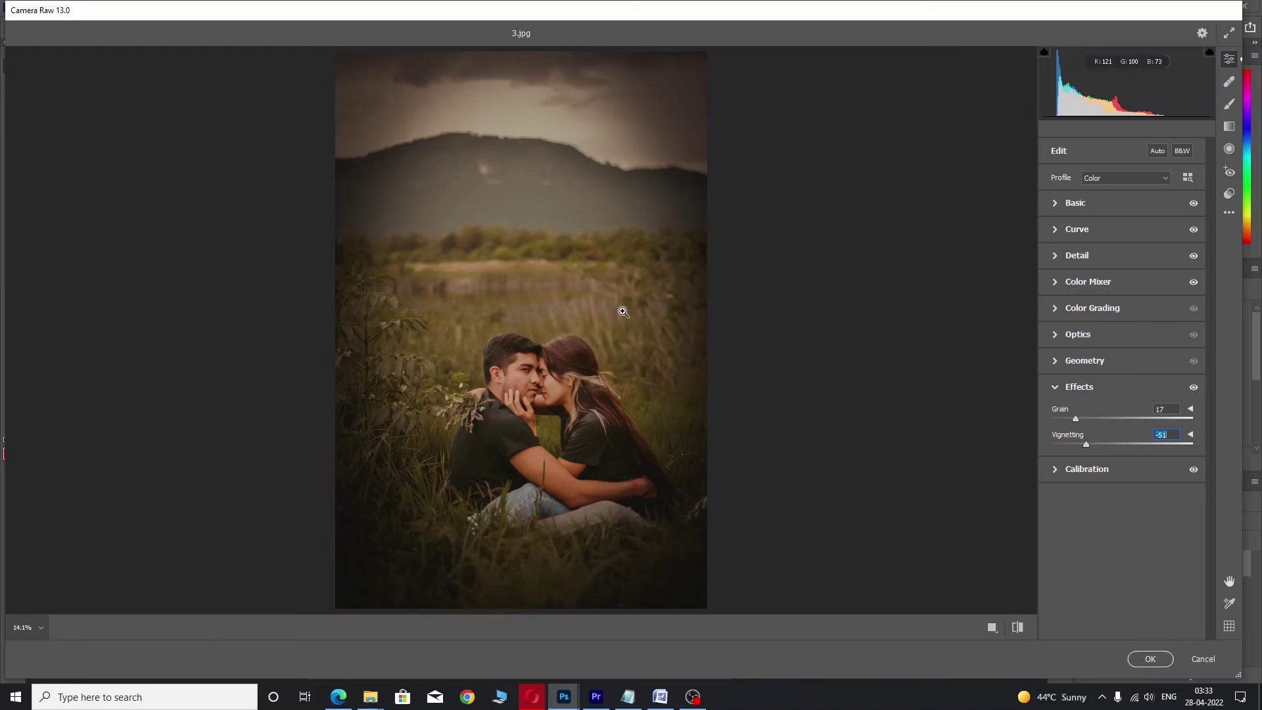
- Apply the black-and-white guru 10 preset, reset vignetting to 0 and lower exposure to -0.85
{"action": "left_click", "coordinate": [1229, 193]}
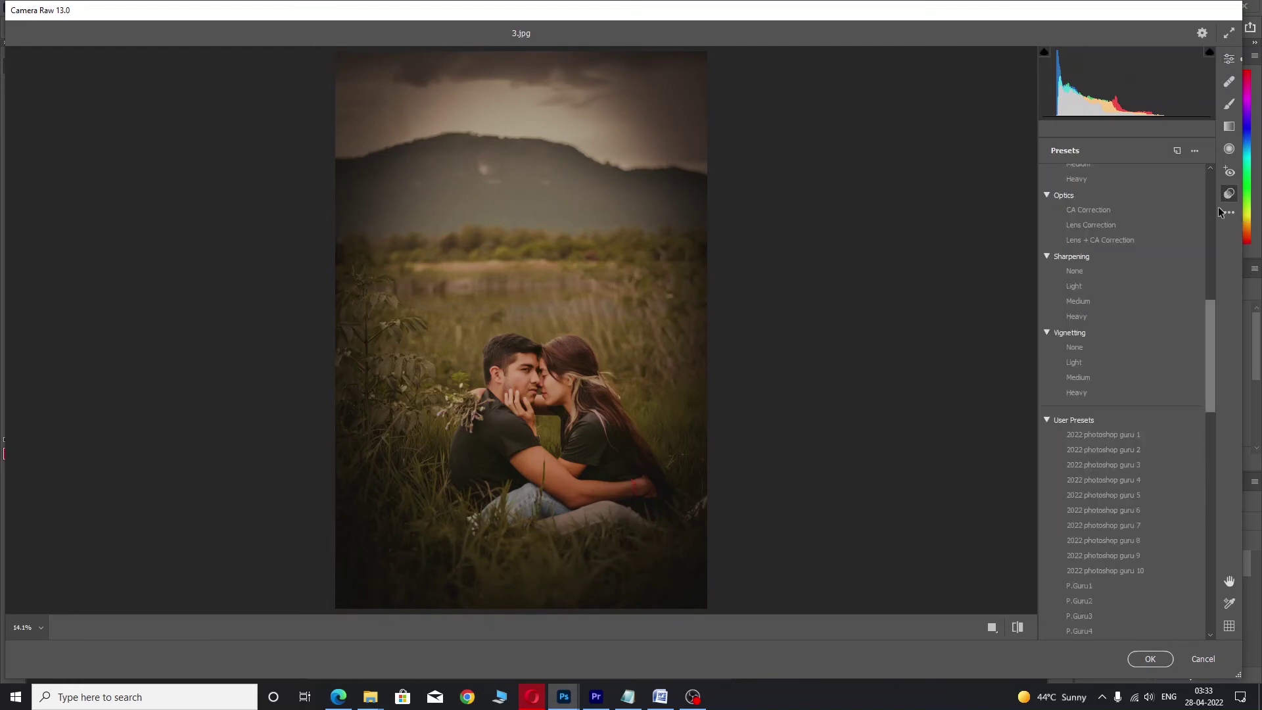
{"action": "left_click", "coordinate": [1090, 572]}
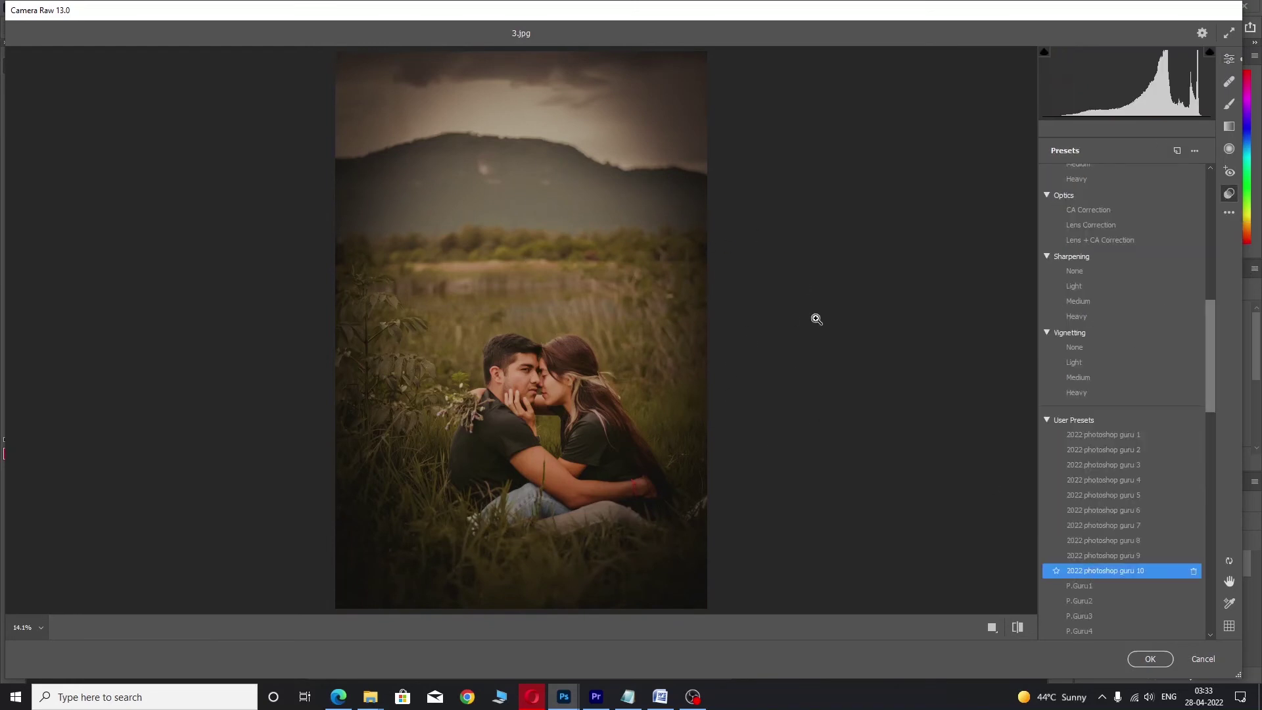
{"action": "left_click", "coordinate": [1229, 60]}
{"action": "left_click_drag", "start_coordinate": [1102, 445], "coordinate": [1083, 443]}
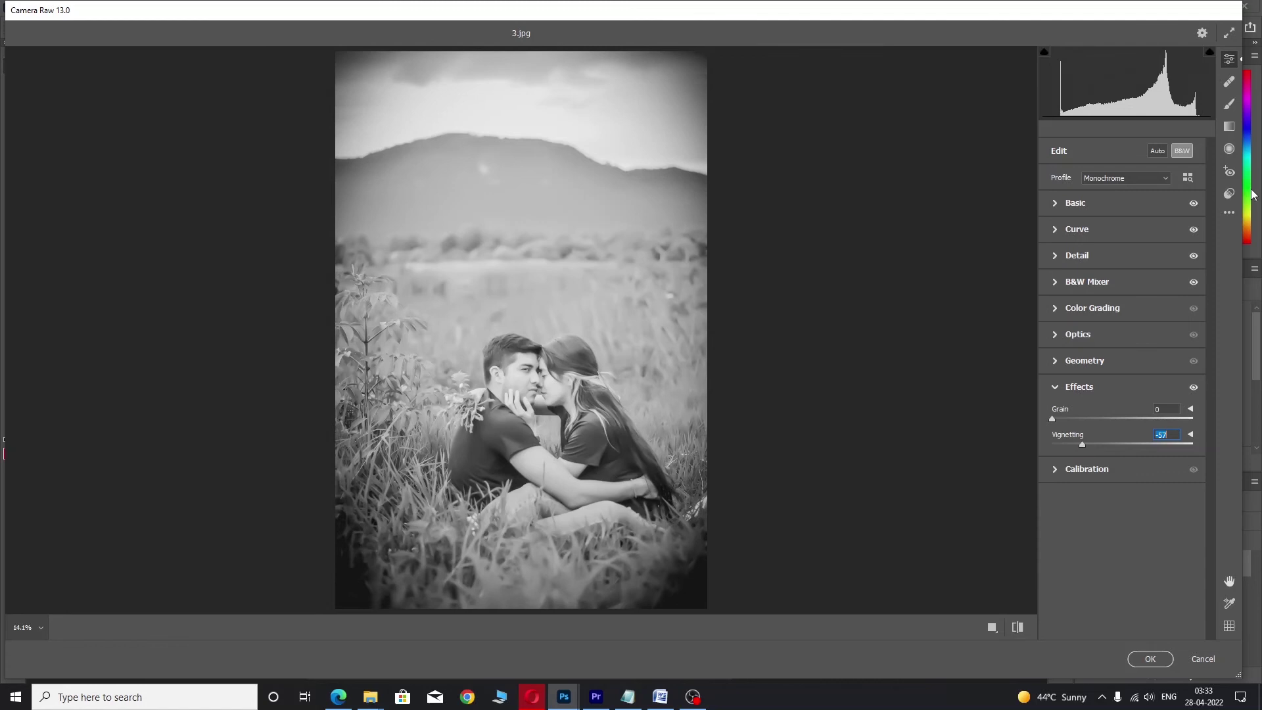
{"action": "double_click", "coordinate": [1114, 445]}
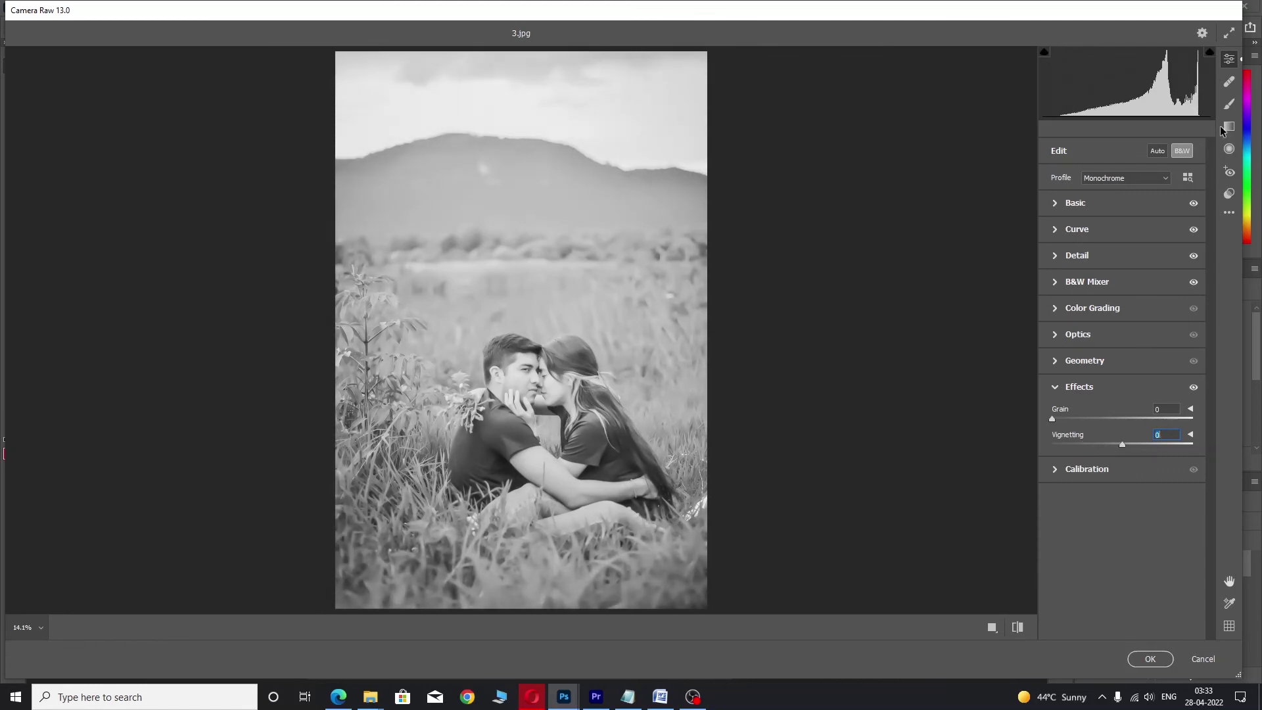
{"action": "left_click", "coordinate": [1127, 205]}
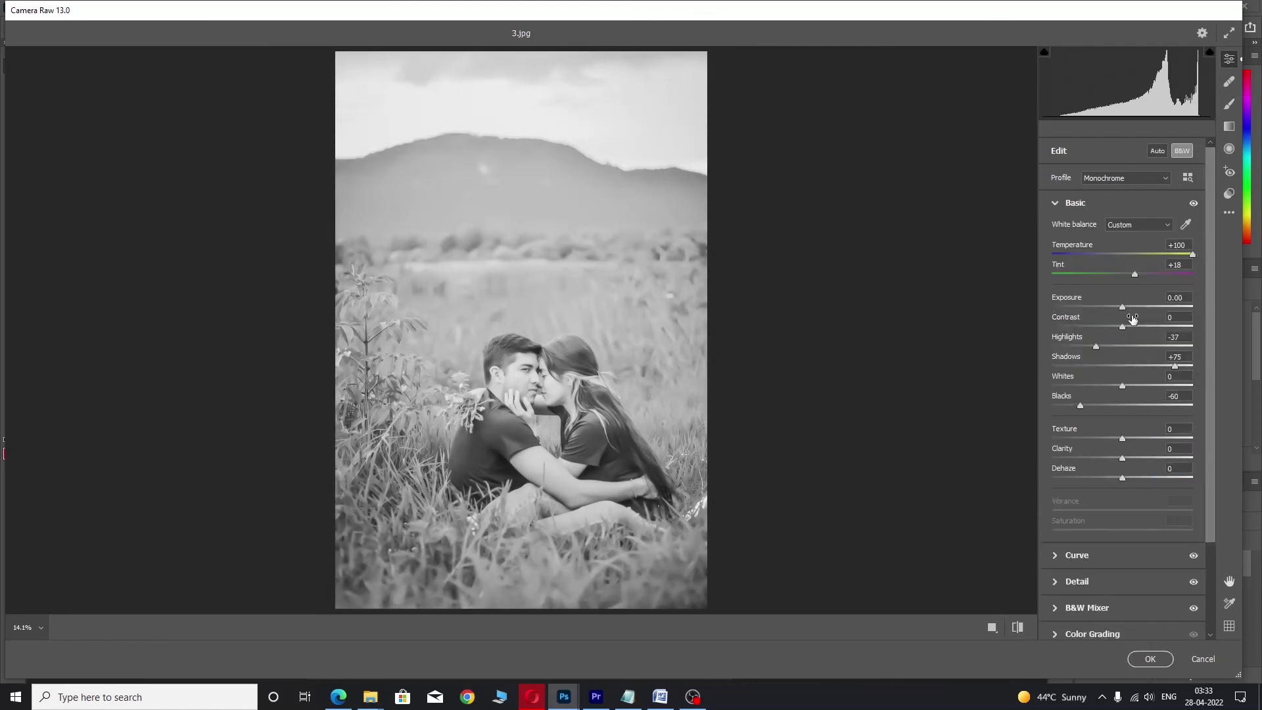
{"action": "left_click_drag", "start_coordinate": [1122, 307], "coordinate": [1110, 309]}
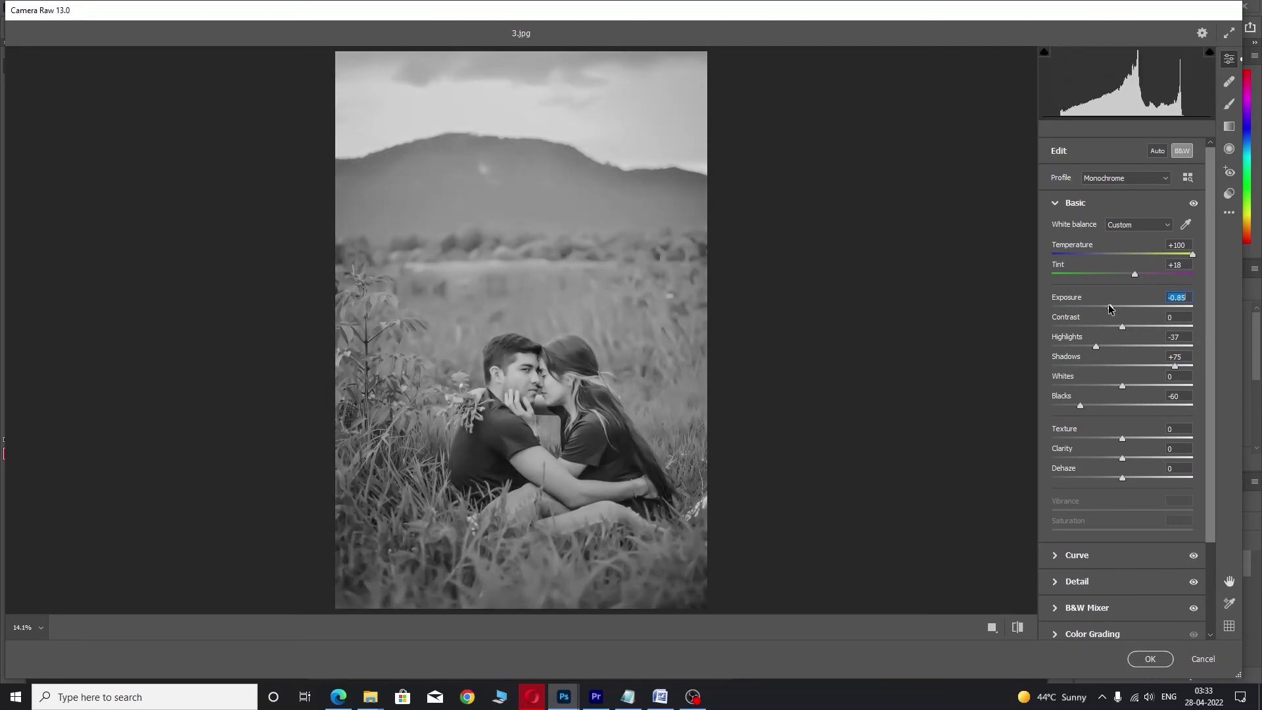
{"action": "left_click", "coordinate": [1228, 194]}
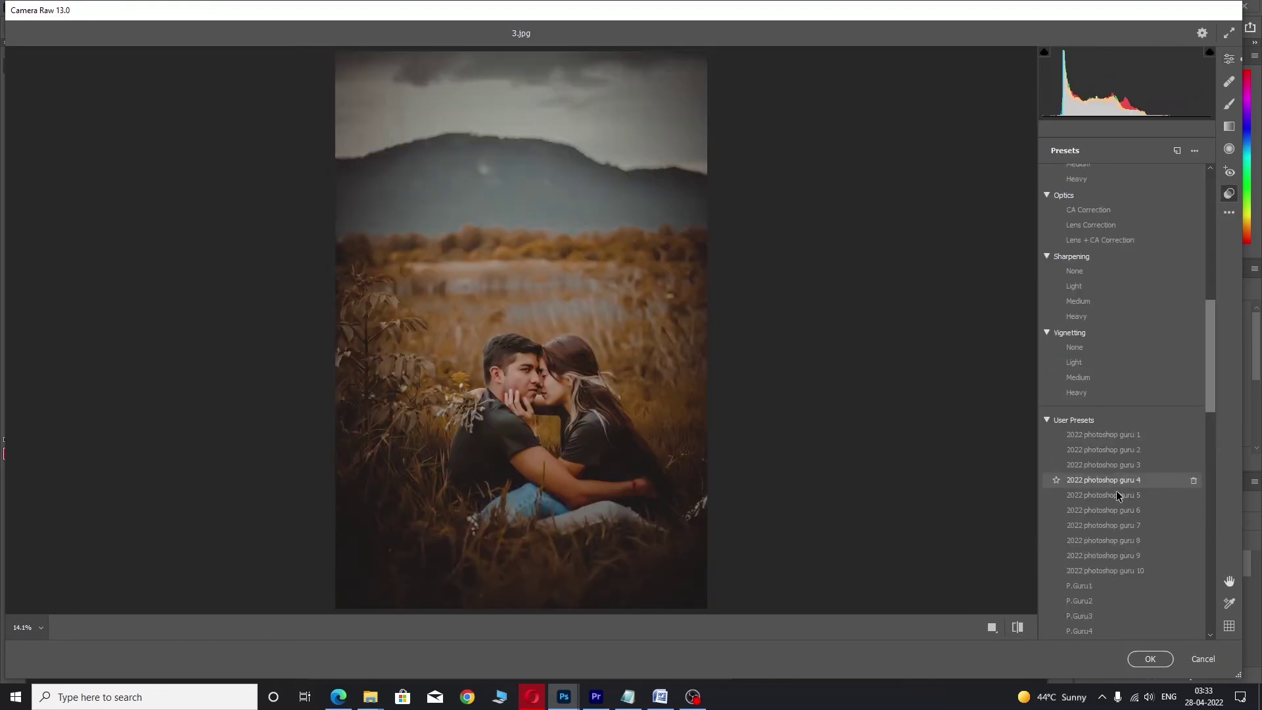
- Apply the warm 'guru 5' user preset to the couple photo 3.jpg and commit it
{"action": "left_click", "coordinate": [1118, 495]}
{"action": "left_click", "coordinate": [1150, 658]}
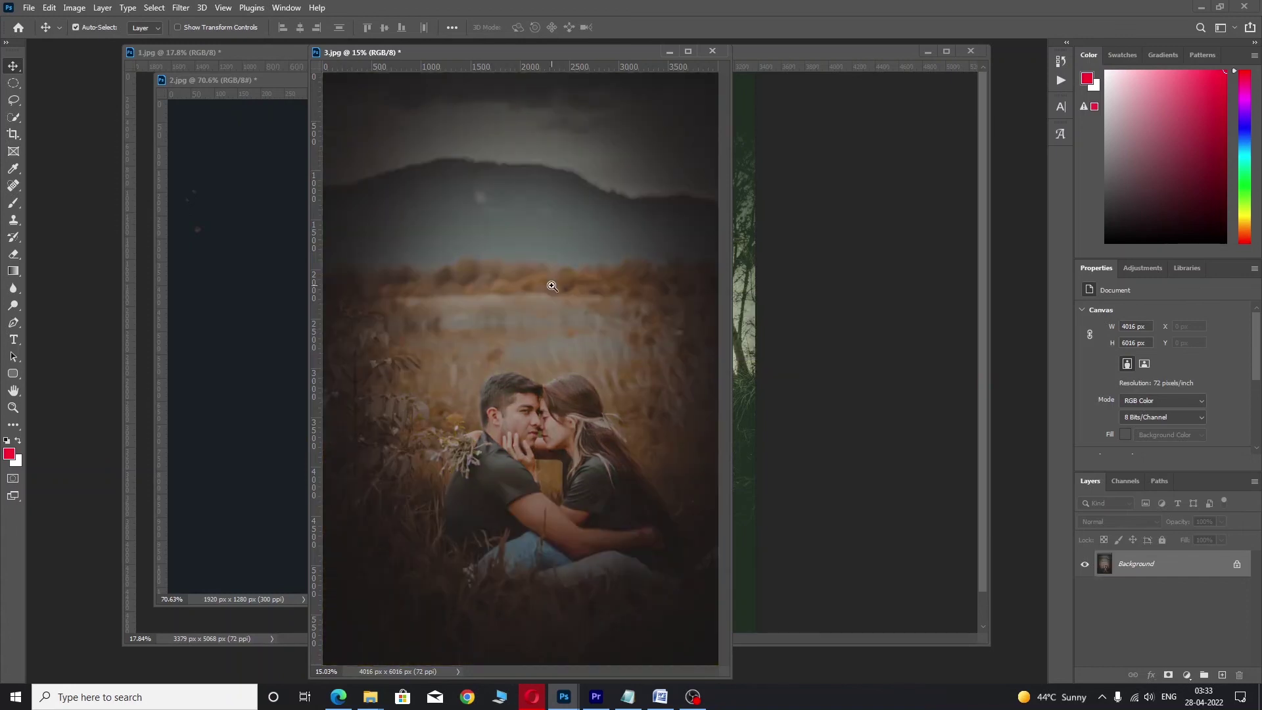
- Move the 3.jpg window right and fit the 1.jpg window to its image on the left
{"action": "left_click_drag", "start_coordinate": [522, 55], "coordinate": [873, 52]}
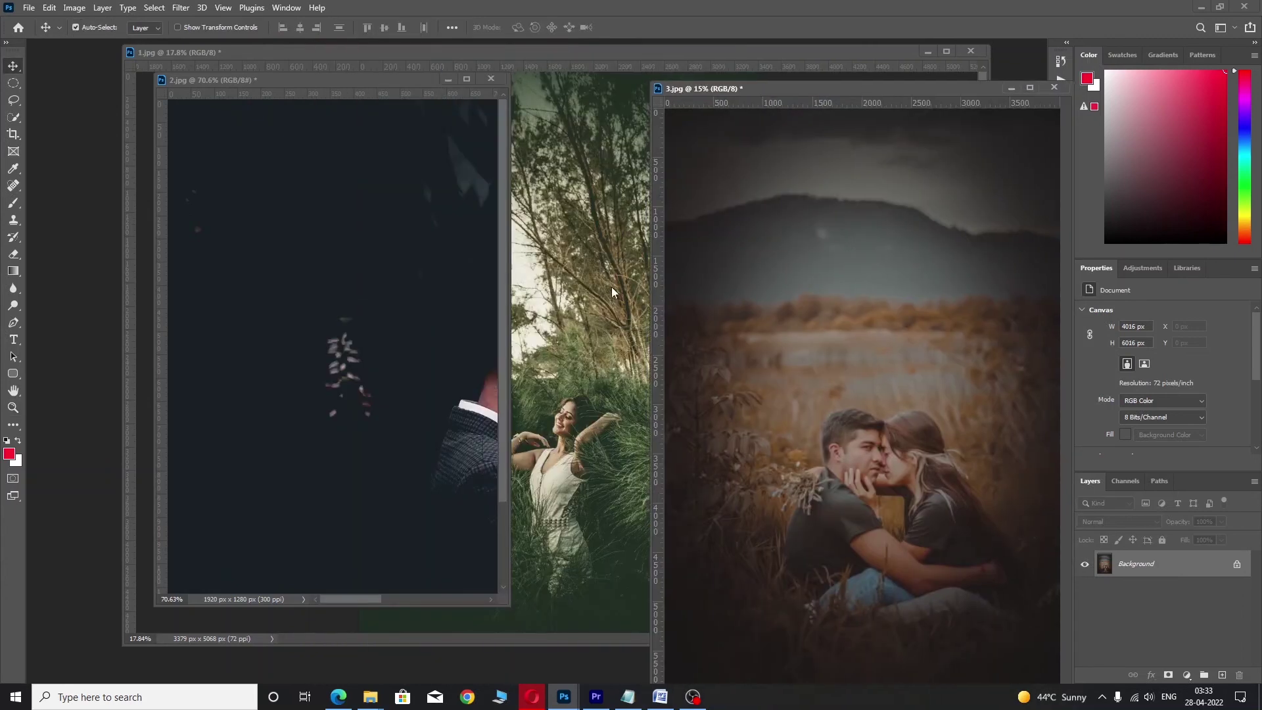
{"action": "left_click", "coordinate": [611, 287]}
{"action": "key", "text": "z"}
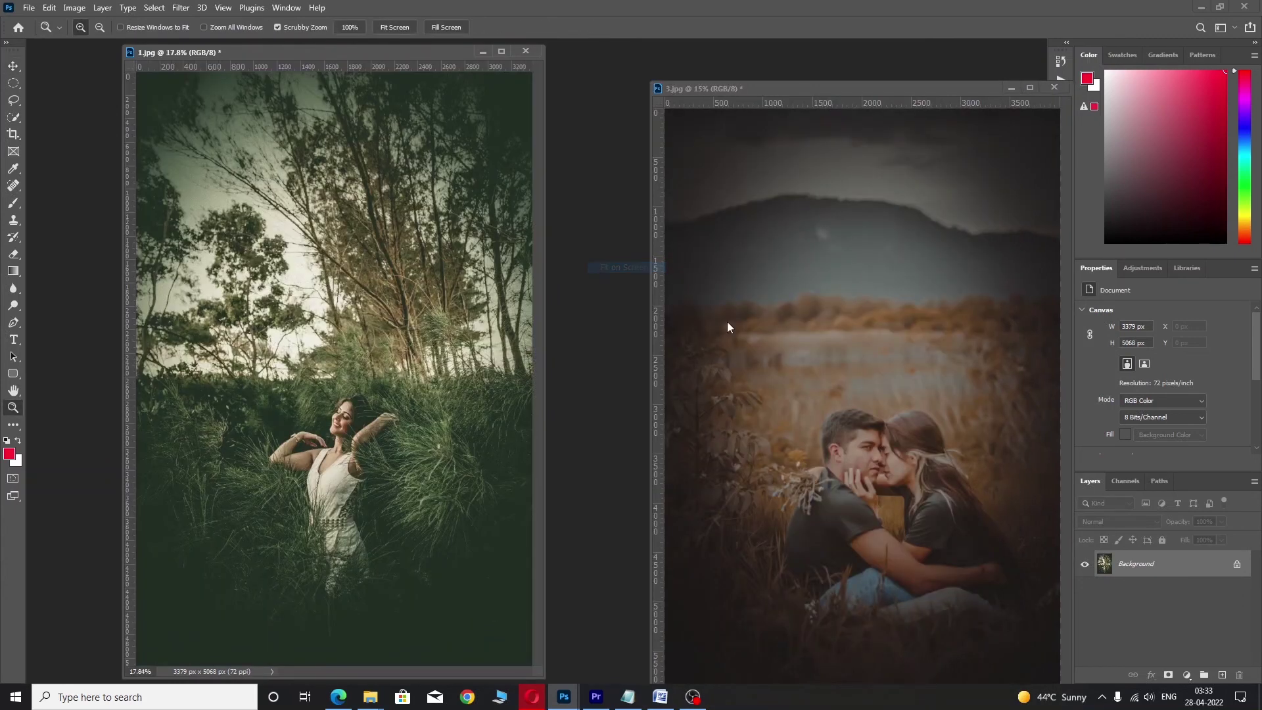
{"action": "key", "text": "v"}
{"action": "left_click_drag", "start_coordinate": [438, 56], "coordinate": [344, 65]}
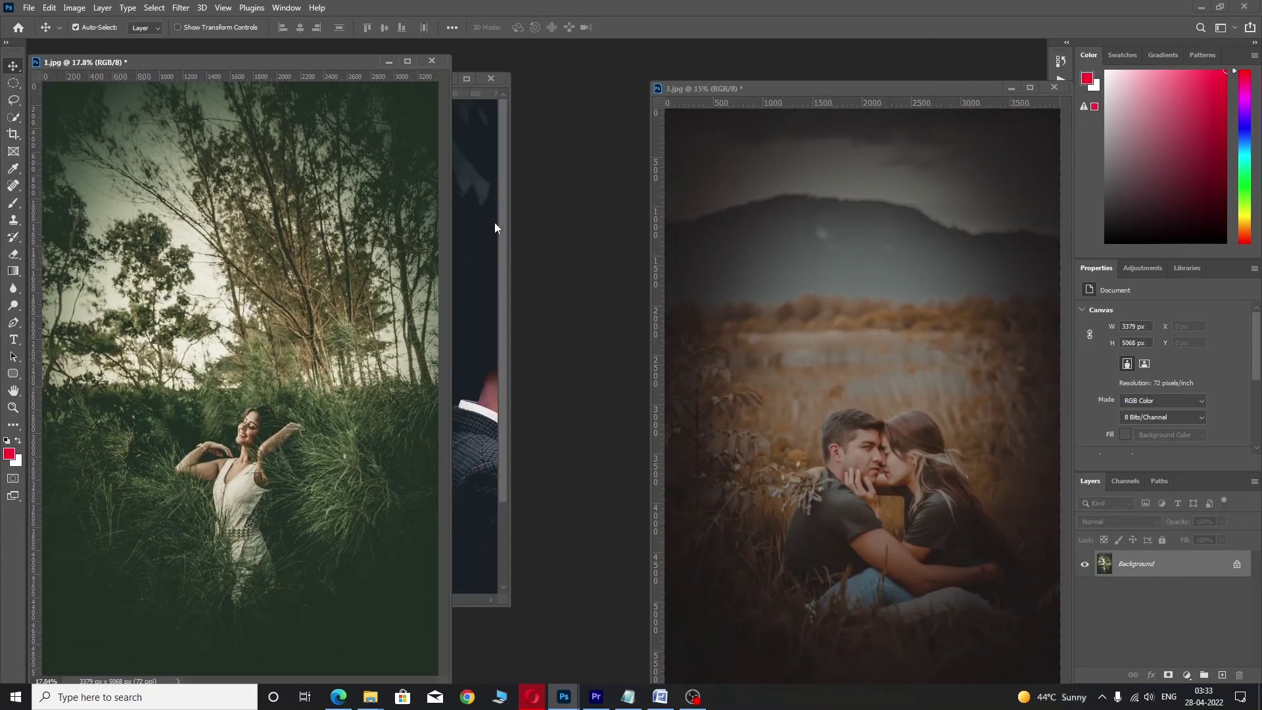
- Shrink the 2.jpg window, move it up and left, and zoom its view out
{"action": "left_click", "coordinate": [494, 222]}
{"action": "left_click", "coordinate": [456, 264]}
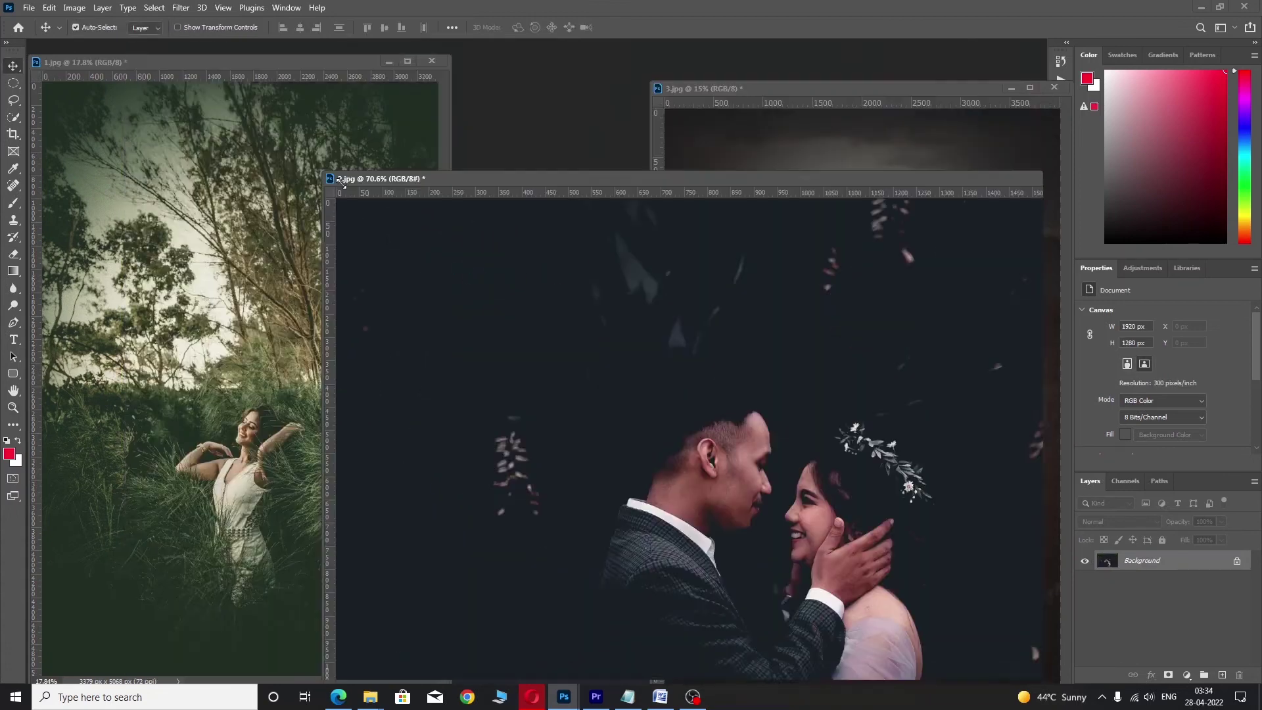
{"action": "left_click_drag", "start_coordinate": [122, 43], "coordinate": [411, 235]}
{"action": "left_click_drag", "start_coordinate": [628, 242], "coordinate": [505, 56]}
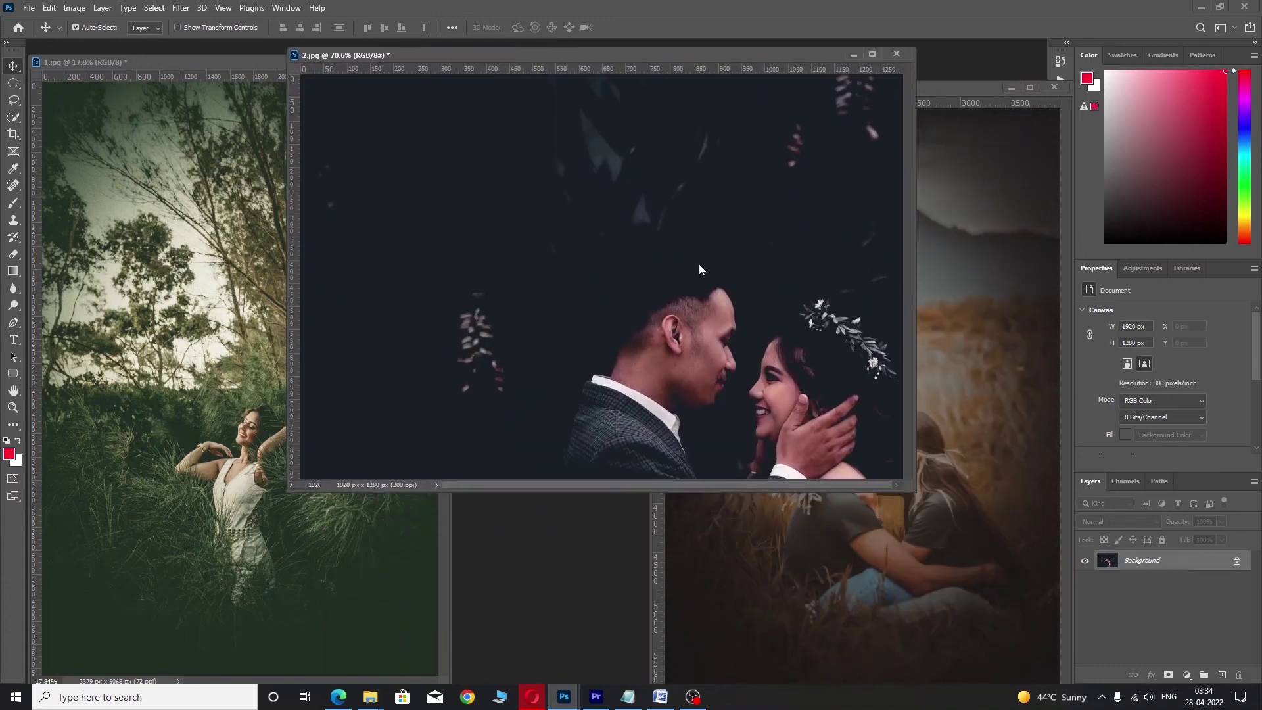
{"action": "key", "text": "ctrl+minus"}
{"action": "key", "text": "ctrl+minus"}
- Shrink the 3.jpg window and move it up and left
{"action": "left_click", "coordinate": [219, 318]}
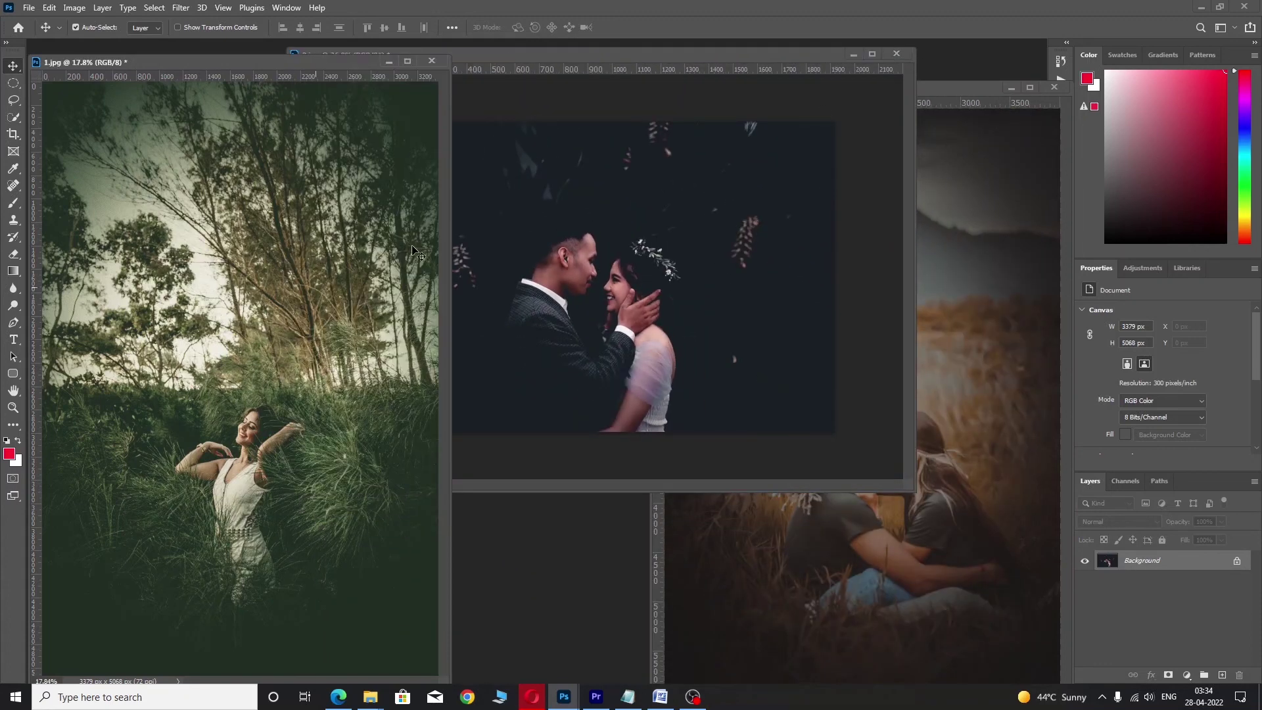
{"action": "left_click", "coordinate": [951, 491]}
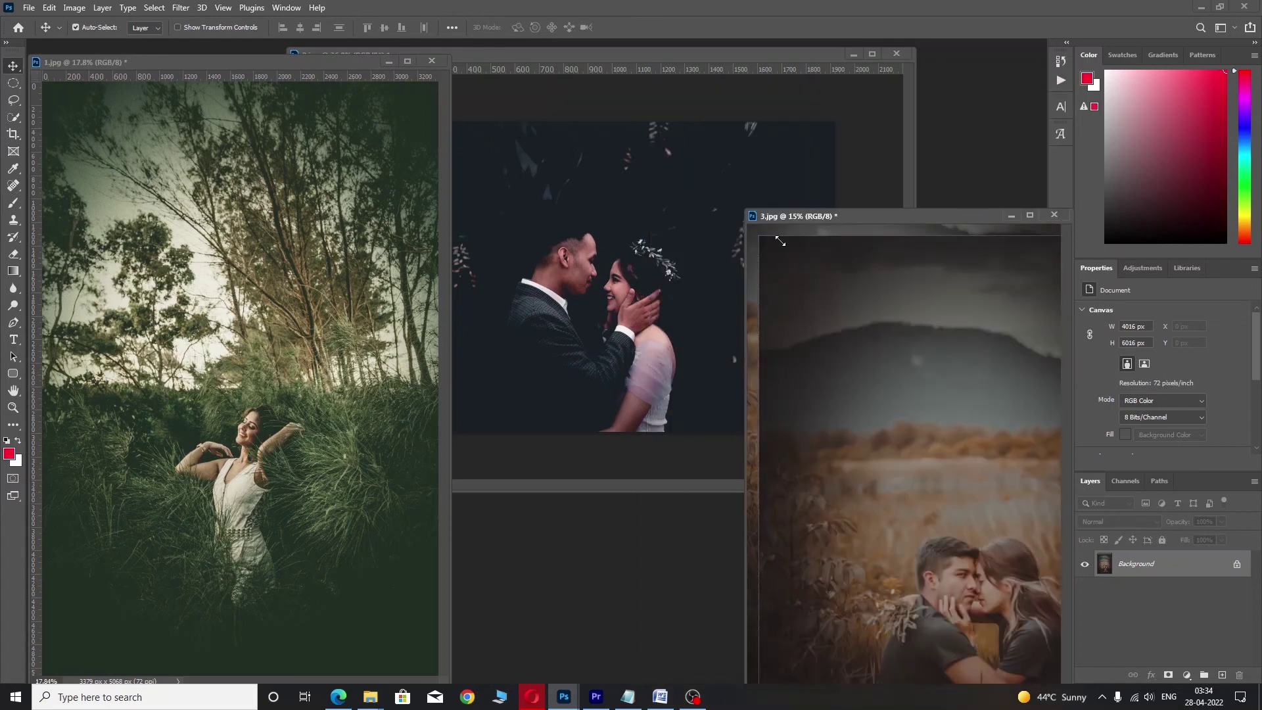
{"action": "left_click_drag", "start_coordinate": [652, 79], "coordinate": [805, 263]}
{"action": "mouse_move", "coordinate": [886, 278]}
{"action": "left_mouse_down"}
{"action": "mouse_move", "coordinate": [770, 116]}
{"action": "mouse_move", "coordinate": [763, 84]}
{"action": "left_mouse_up"}
{"action": "scroll", "coordinate": [814, 283], "scroll_direction": "down", "scroll_amount": 2}
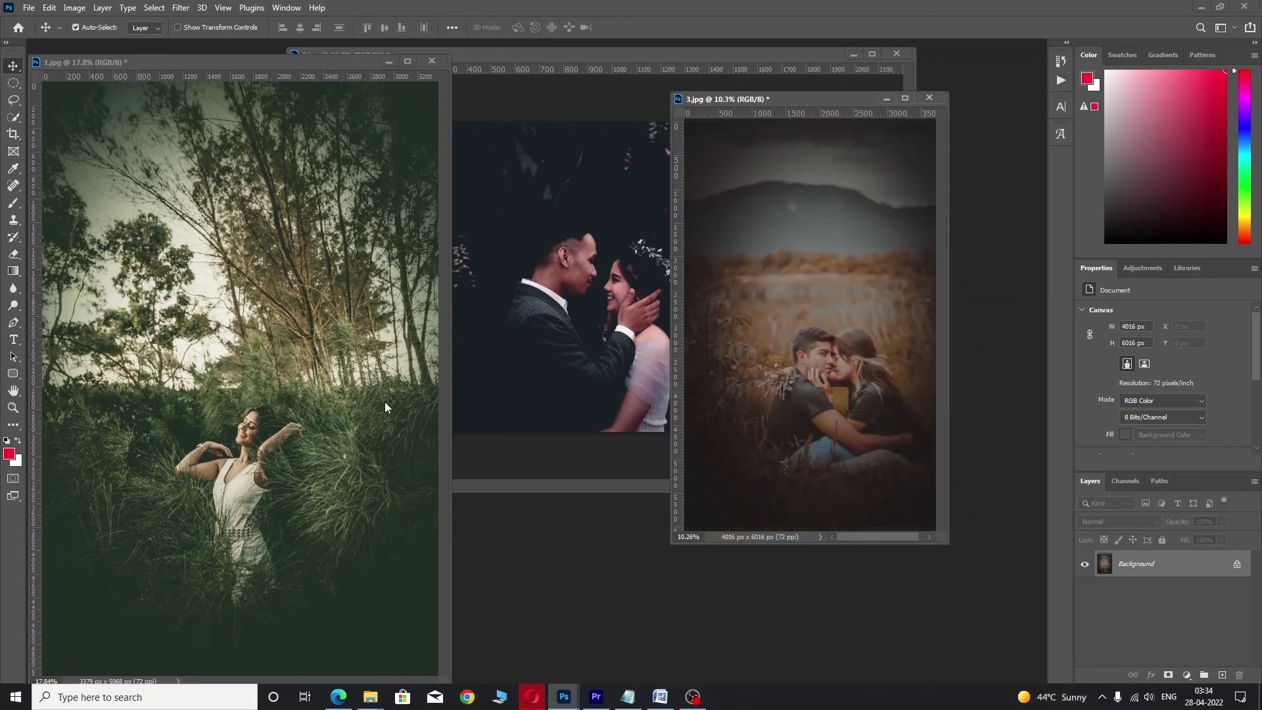
- Nudge 1.jpg up and left and 3.jpg down-right so all three images show side by side
{"action": "mouse_move", "coordinate": [76, 65]}
{"action": "left_mouse_down"}
{"action": "mouse_move", "coordinate": [105, 73]}
{"action": "mouse_move", "coordinate": [203, 264]}
{"action": "left_mouse_up"}
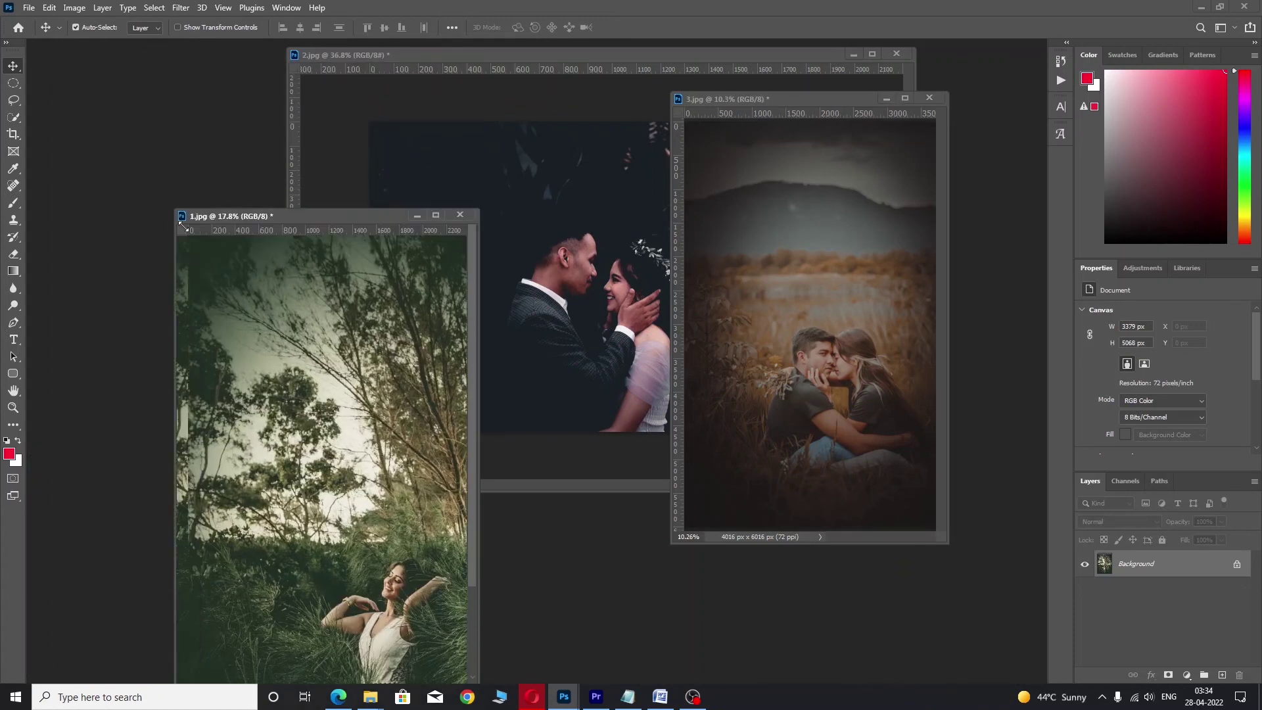
{"action": "scroll", "coordinate": [342, 460], "scroll_direction": "down", "scroll_amount": 3}
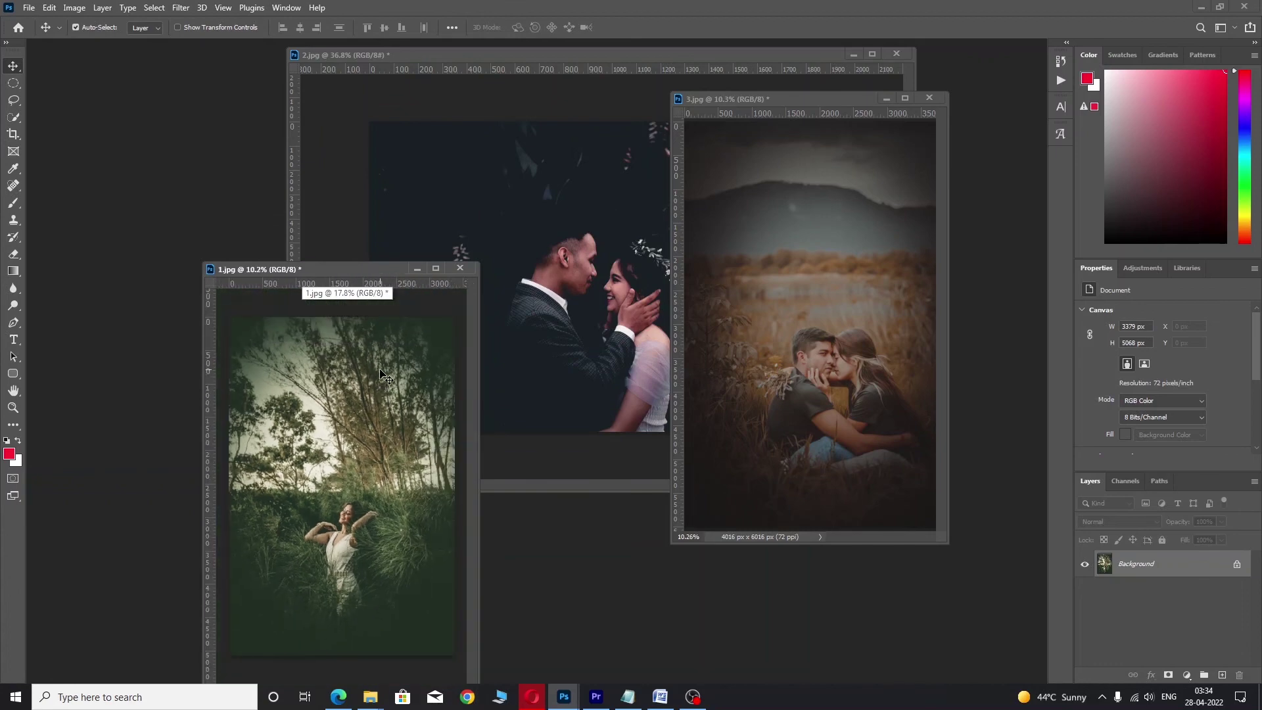
{"action": "left_click_drag", "start_coordinate": [379, 269], "coordinate": [264, 135]}
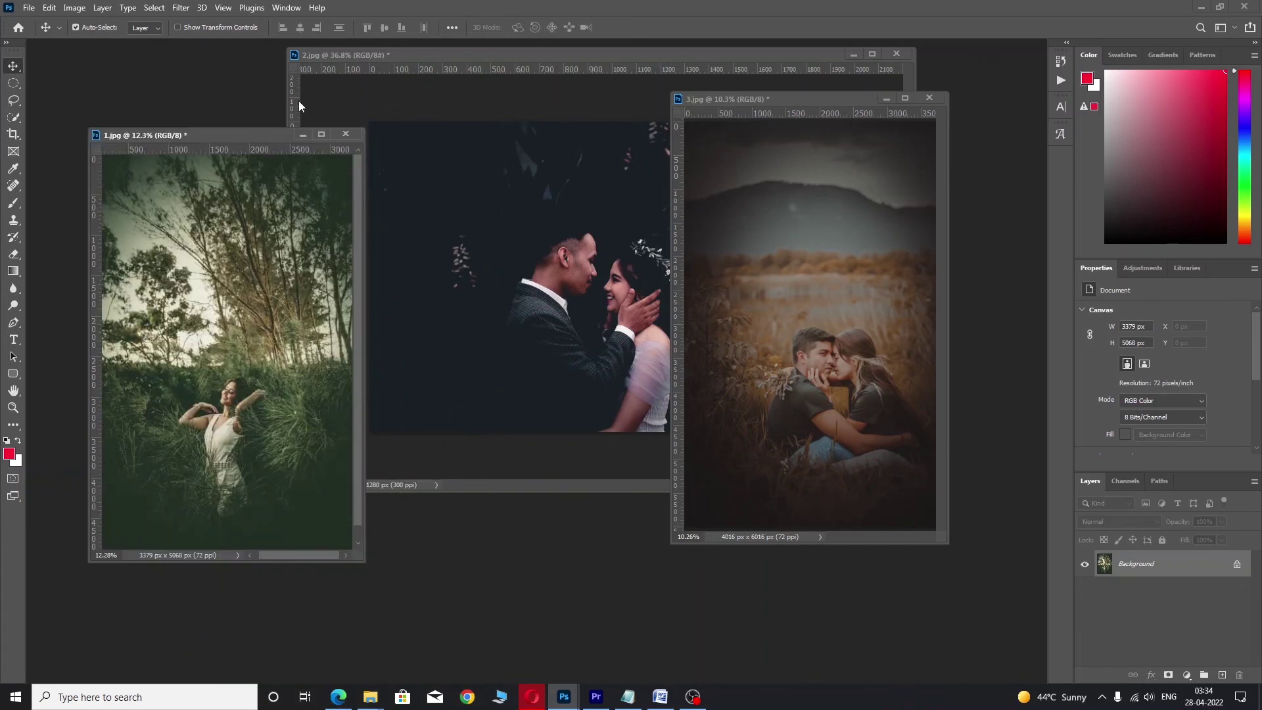
{"action": "left_click_drag", "start_coordinate": [782, 100], "coordinate": [958, 231]}
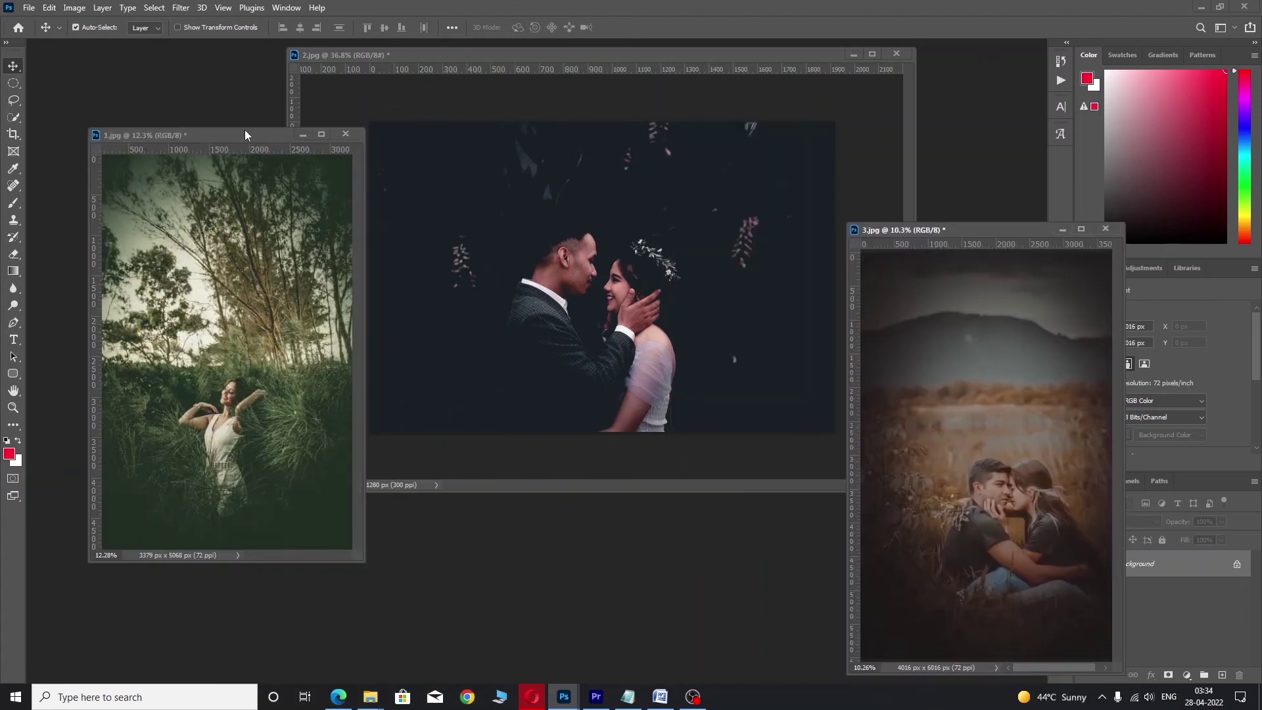
{"action": "left_click_drag", "start_coordinate": [216, 139], "coordinate": [171, 150]}
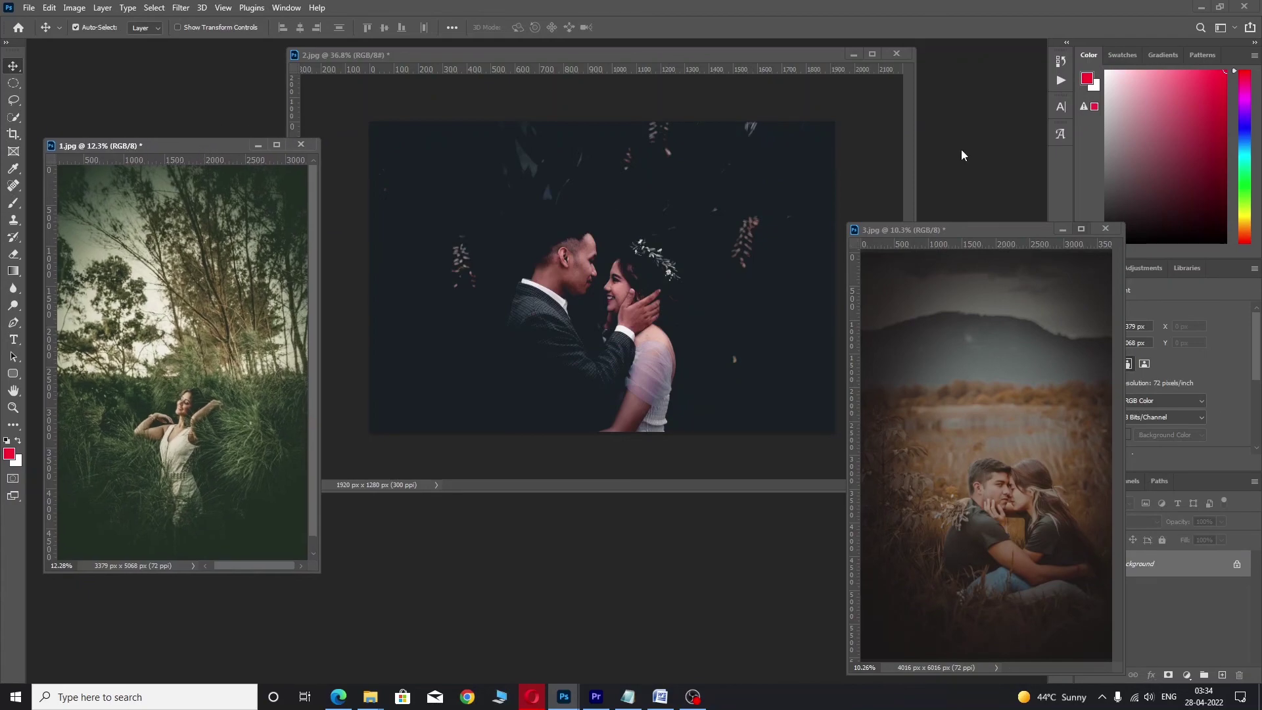